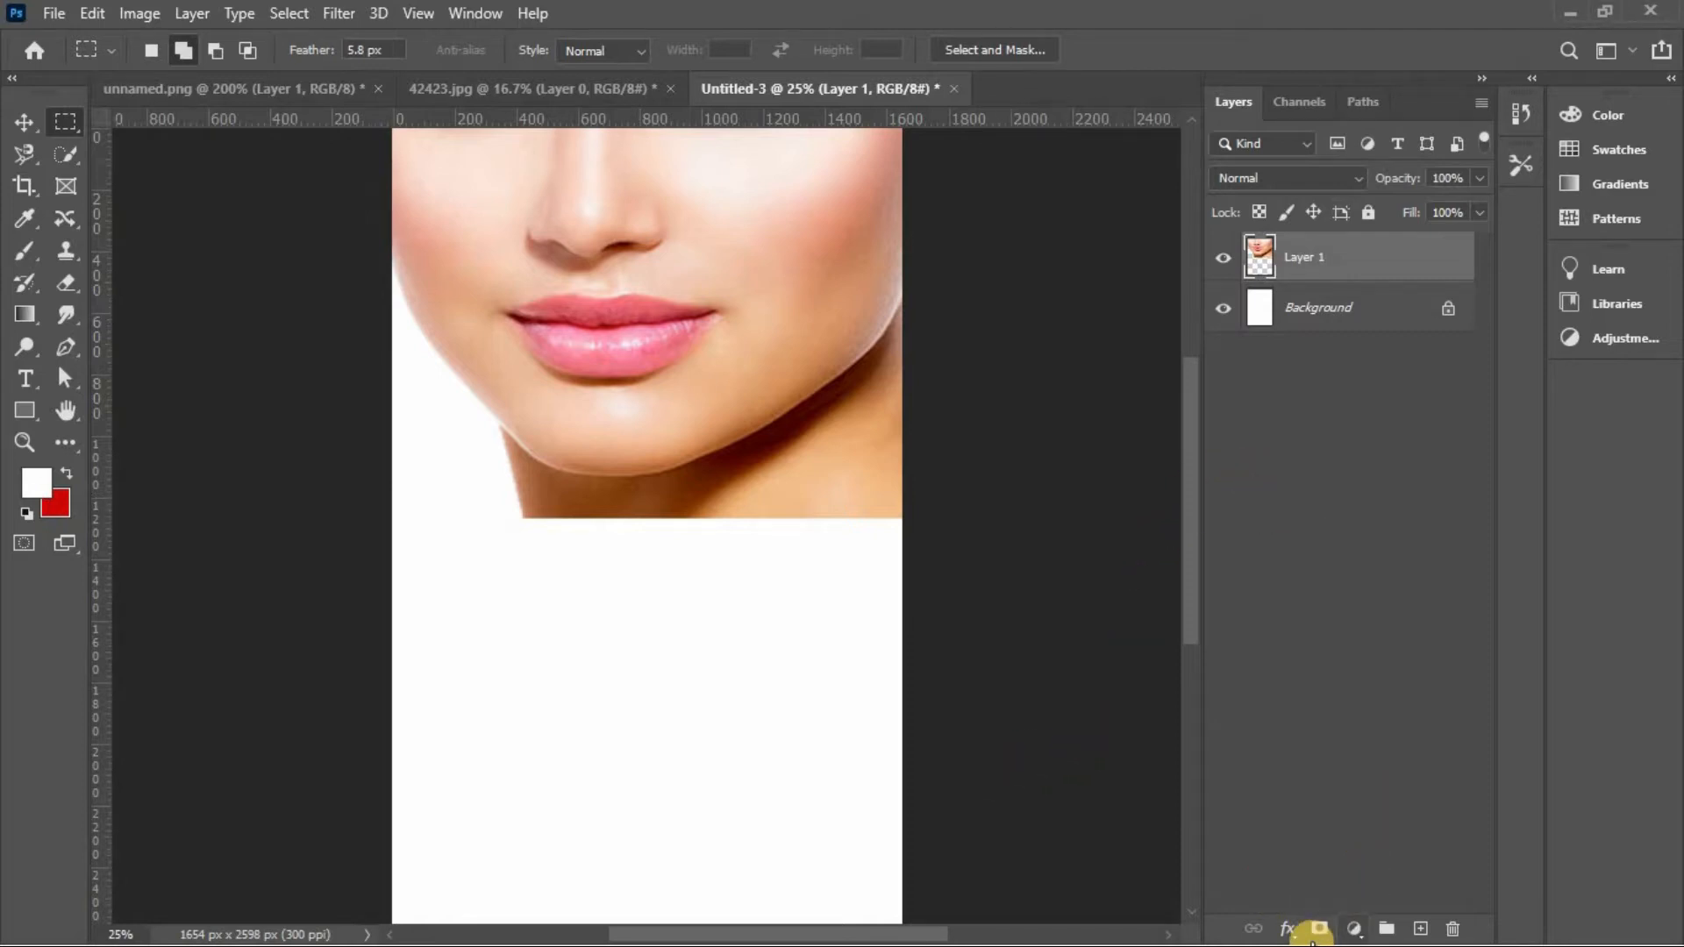
# Add a layer mask to the face layer and paint black on it to hide the neck below the jawline.
pyautogui.click(1313, 932)
pyautogui.press('d')
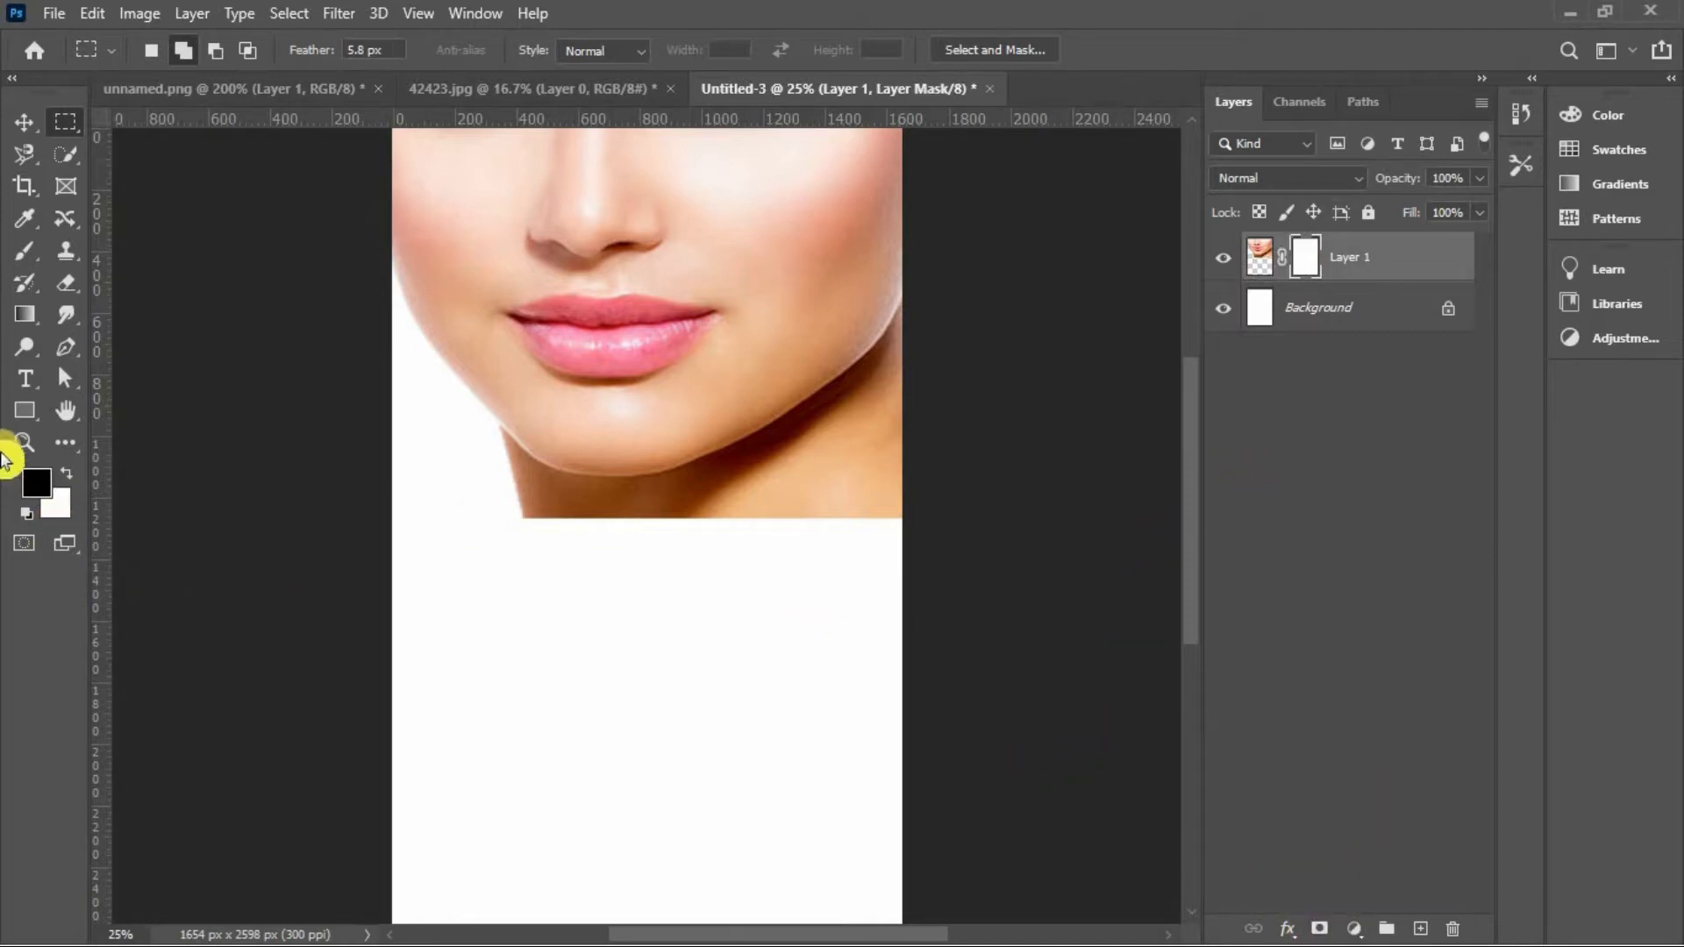
pyautogui.click(21, 254)
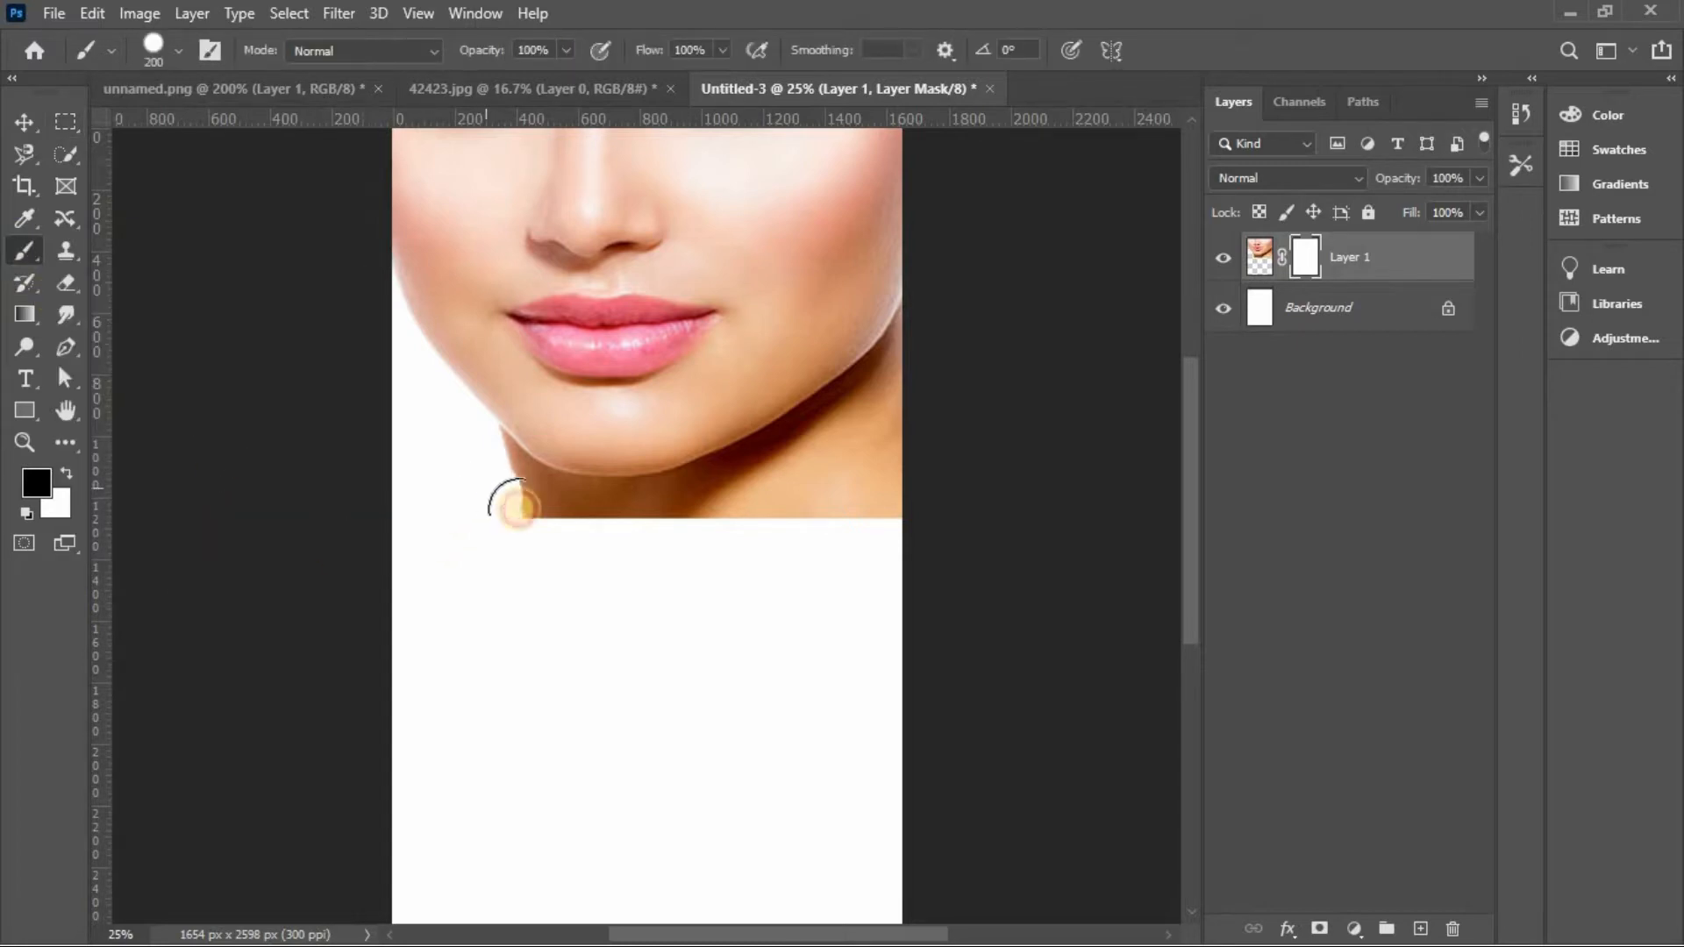
pyautogui.moveTo(517, 507)
pyautogui.mouseDown()
pyautogui.moveTo(613, 522)
pyautogui.moveTo(489, 501)
pyautogui.moveTo(640, 518)
pyautogui.moveTo(857, 497)
pyautogui.moveTo(862, 433)
pyautogui.moveTo(818, 520)
pyautogui.mouseUp()
pyautogui.hotkey('ctrl', '+')
pyautogui.moveTo(818, 520); pyautogui.dragTo(969, 385)
pyautogui.moveTo(494, 53); pyautogui.dragTo(399, 53)
pyautogui.moveTo(673, 590); pyautogui.dragTo(776, 537)
pyautogui.moveTo(484, 53); pyautogui.dragTo(583, 54)
pyautogui.moveTo(653, 590)
pyautogui.mouseDown()
pyautogui.moveTo(768, 538)
pyautogui.moveTo(966, 350)
pyautogui.moveTo(834, 481)
pyautogui.moveTo(518, 590)
pyautogui.moveTo(396, 536)
pyautogui.moveTo(726, 549)
pyautogui.moveTo(417, 545)
pyautogui.moveTo(921, 447)
pyautogui.moveTo(840, 470)
pyautogui.mouseUp()
pyautogui.hotkey('ctrl', '-')
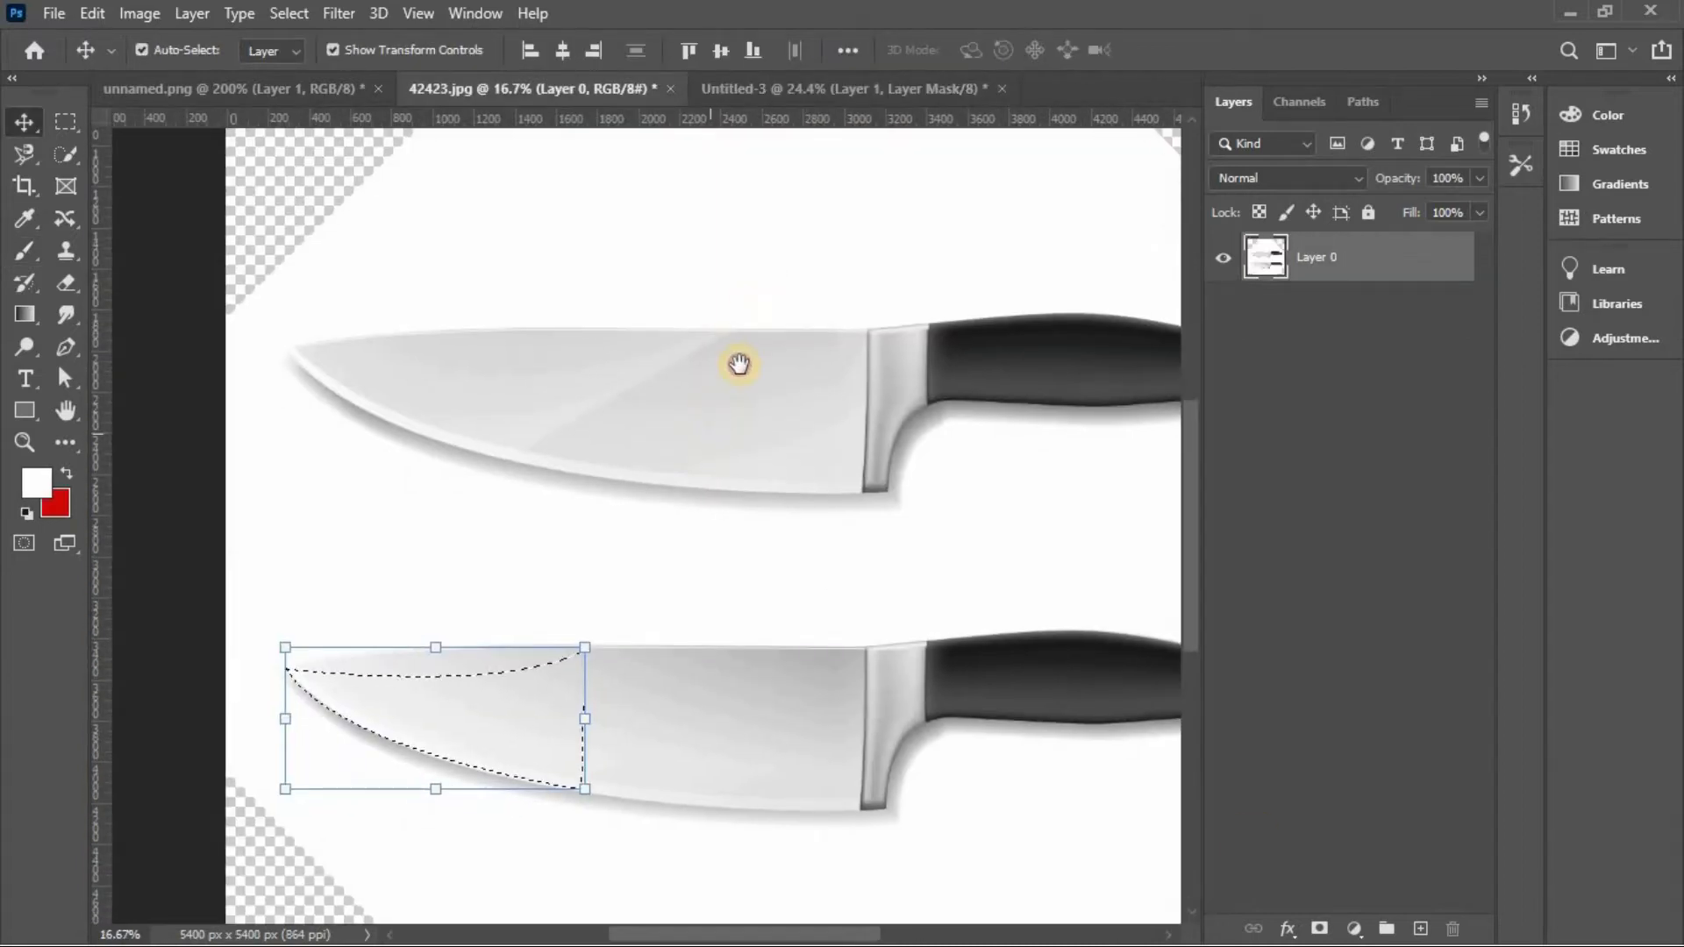
# Bring the selected blade piece of the lower knife from 42423.jpg into the Untitled-3 document.
pyautogui.moveTo(738, 364); pyautogui.dragTo(798, 320)
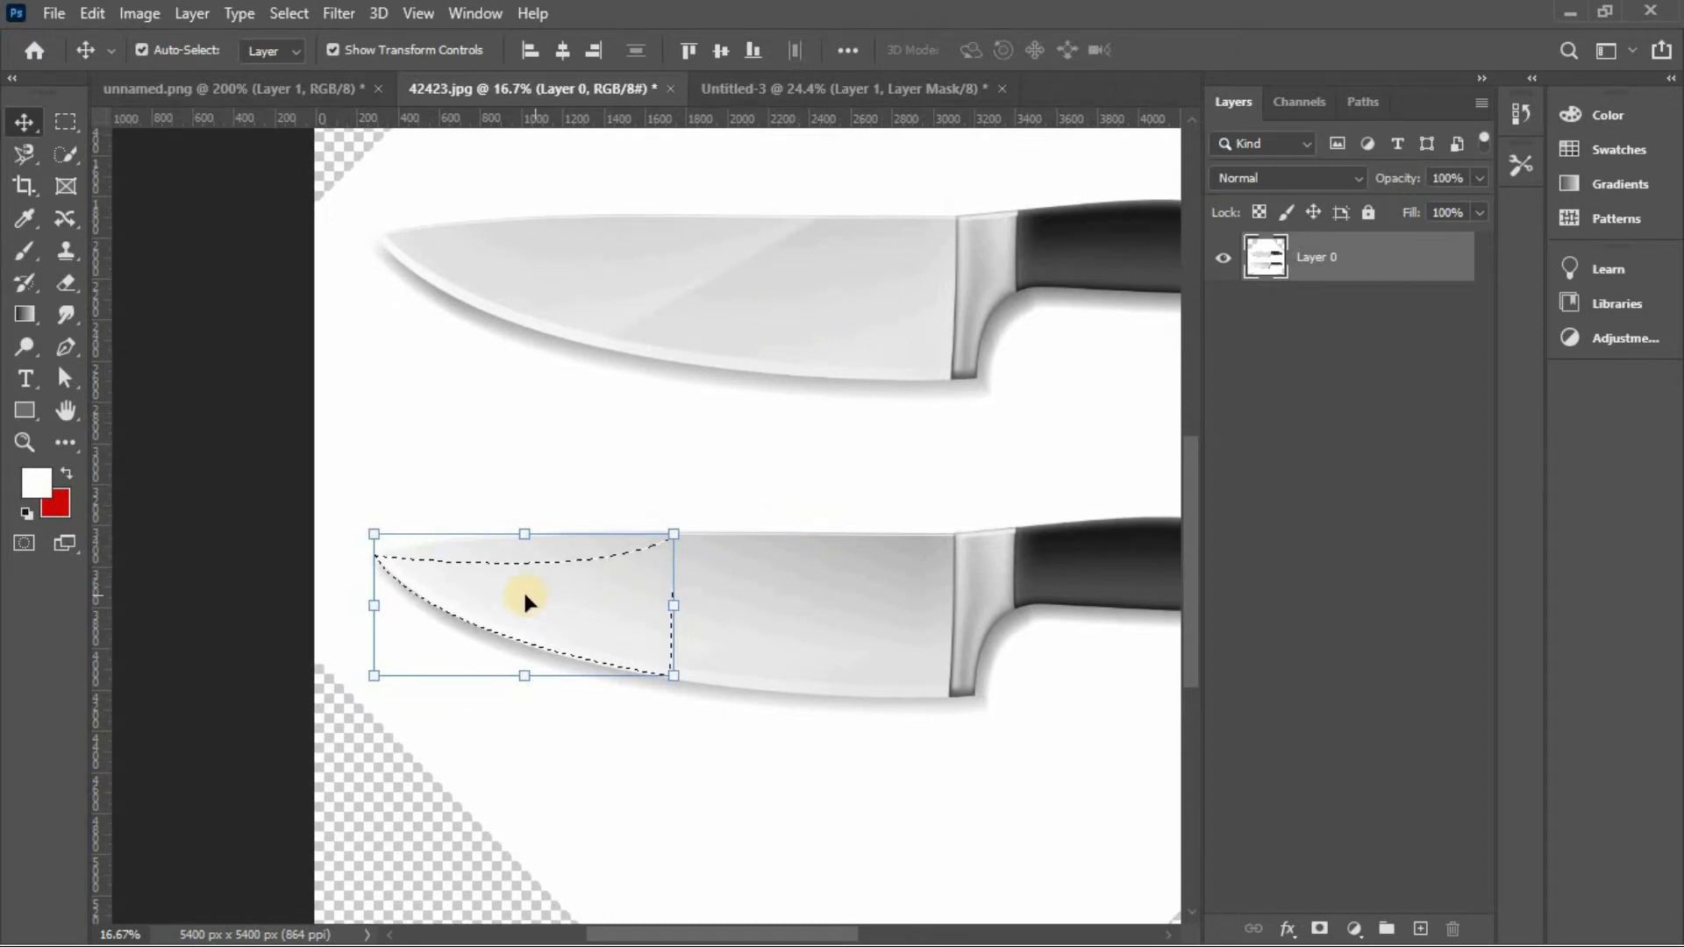
pyautogui.moveTo(449, 765); pyautogui.dragTo(687, 517)
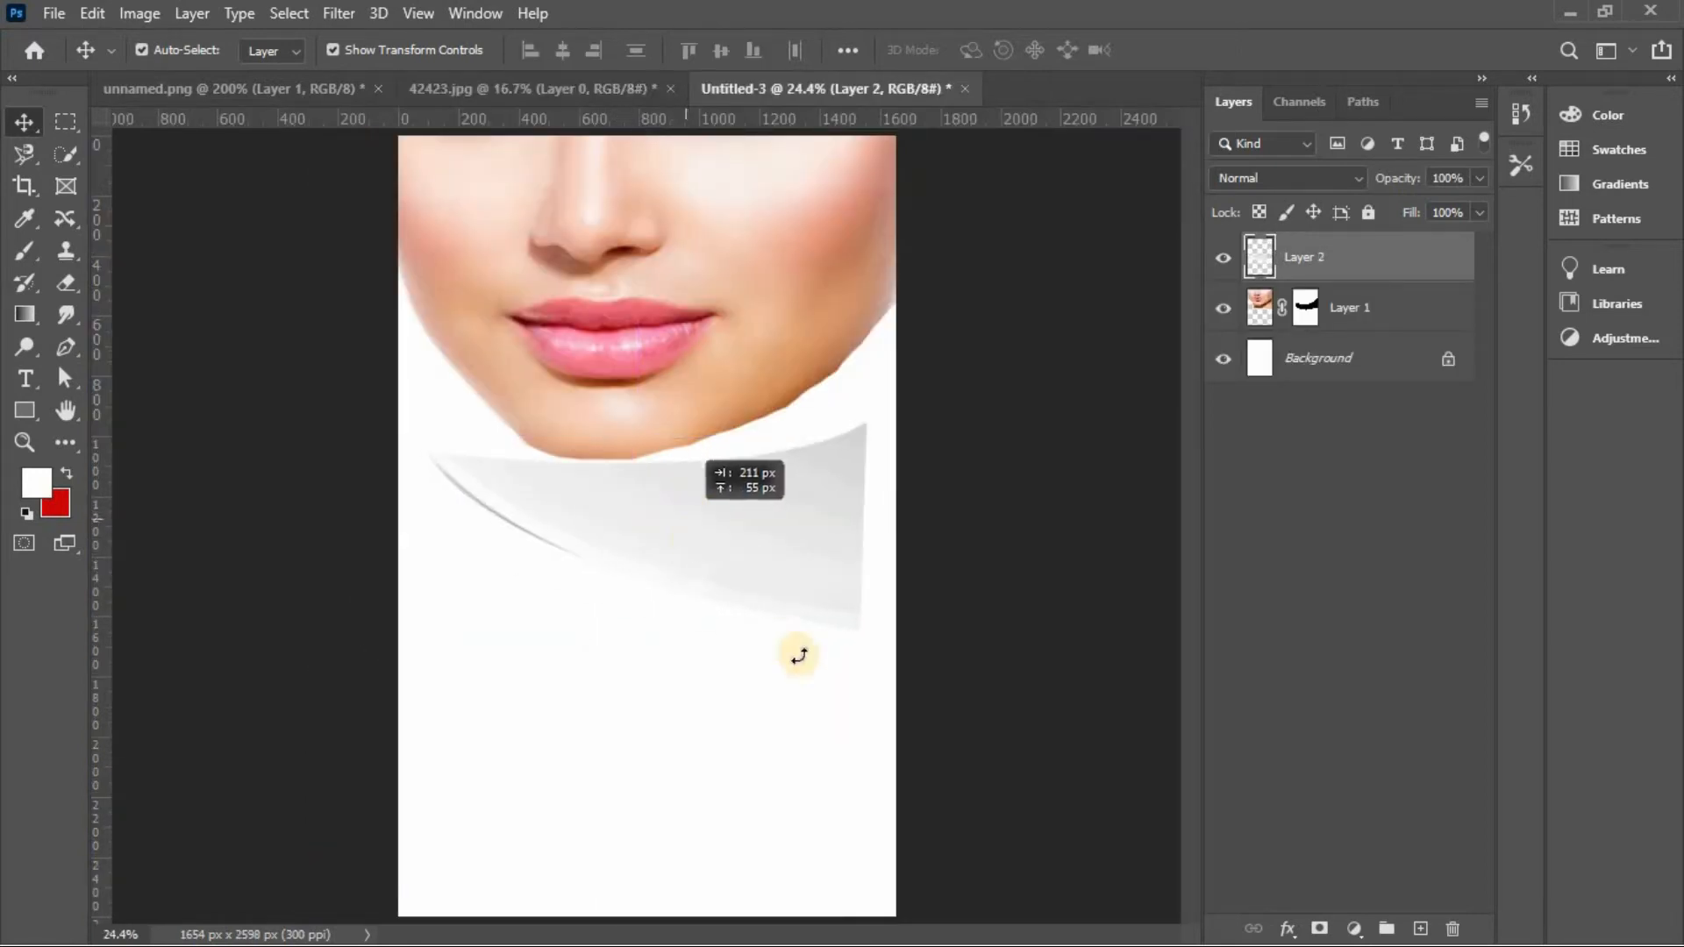
# Rotate the blade piece upright and position it with its tip just below the nose, crossing the lips.
pyautogui.moveTo(878, 651); pyautogui.dragTo(438, 912)
pyautogui.doubleClick(614, 488)
pyautogui.moveTo(614, 488); pyautogui.dragTo(627, 483)
pyautogui.hotkey('ctrl', '+')
pyautogui.moveTo(701, 415); pyautogui.dragTo(759, 439)
pyautogui.hotkey('ctrl', '-')
pyautogui.moveTo(491, 391); pyautogui.dragTo(462, 386)
pyautogui.press('Return')
pyautogui.moveTo(560, 548); pyautogui.dragTo(612, 526)
pyautogui.press('Return')
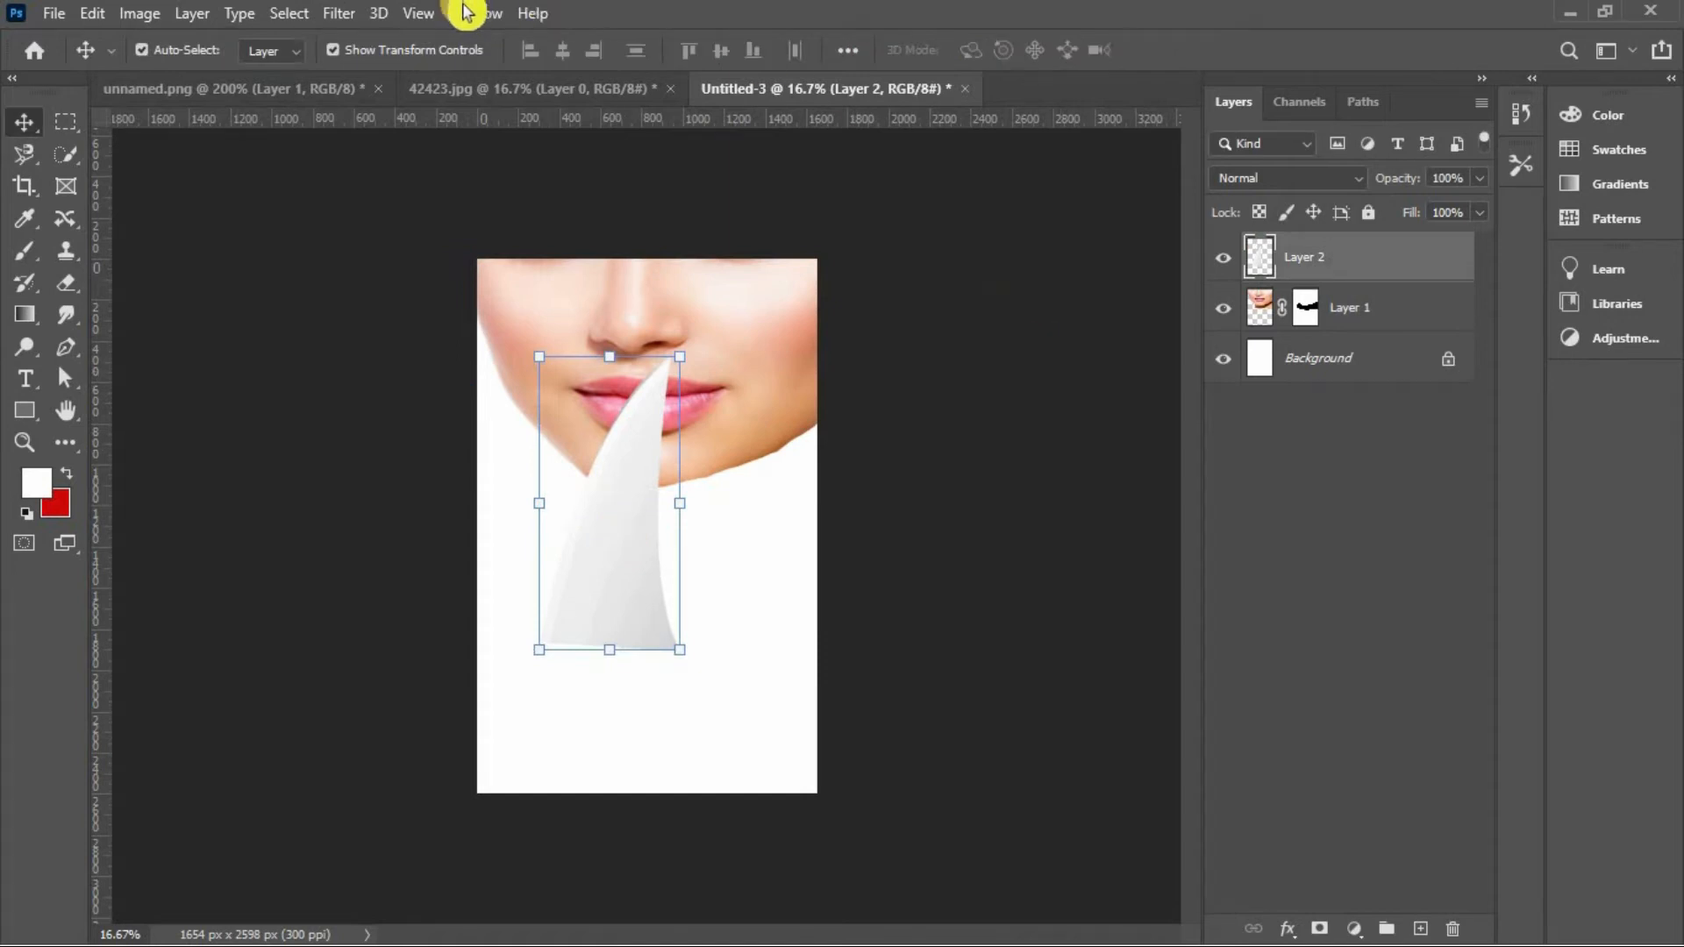
# Apply the artistic Fresco filter to the blade layer with brush size 5, brush detail 9 and texture 1.
pyautogui.click(345, 21)
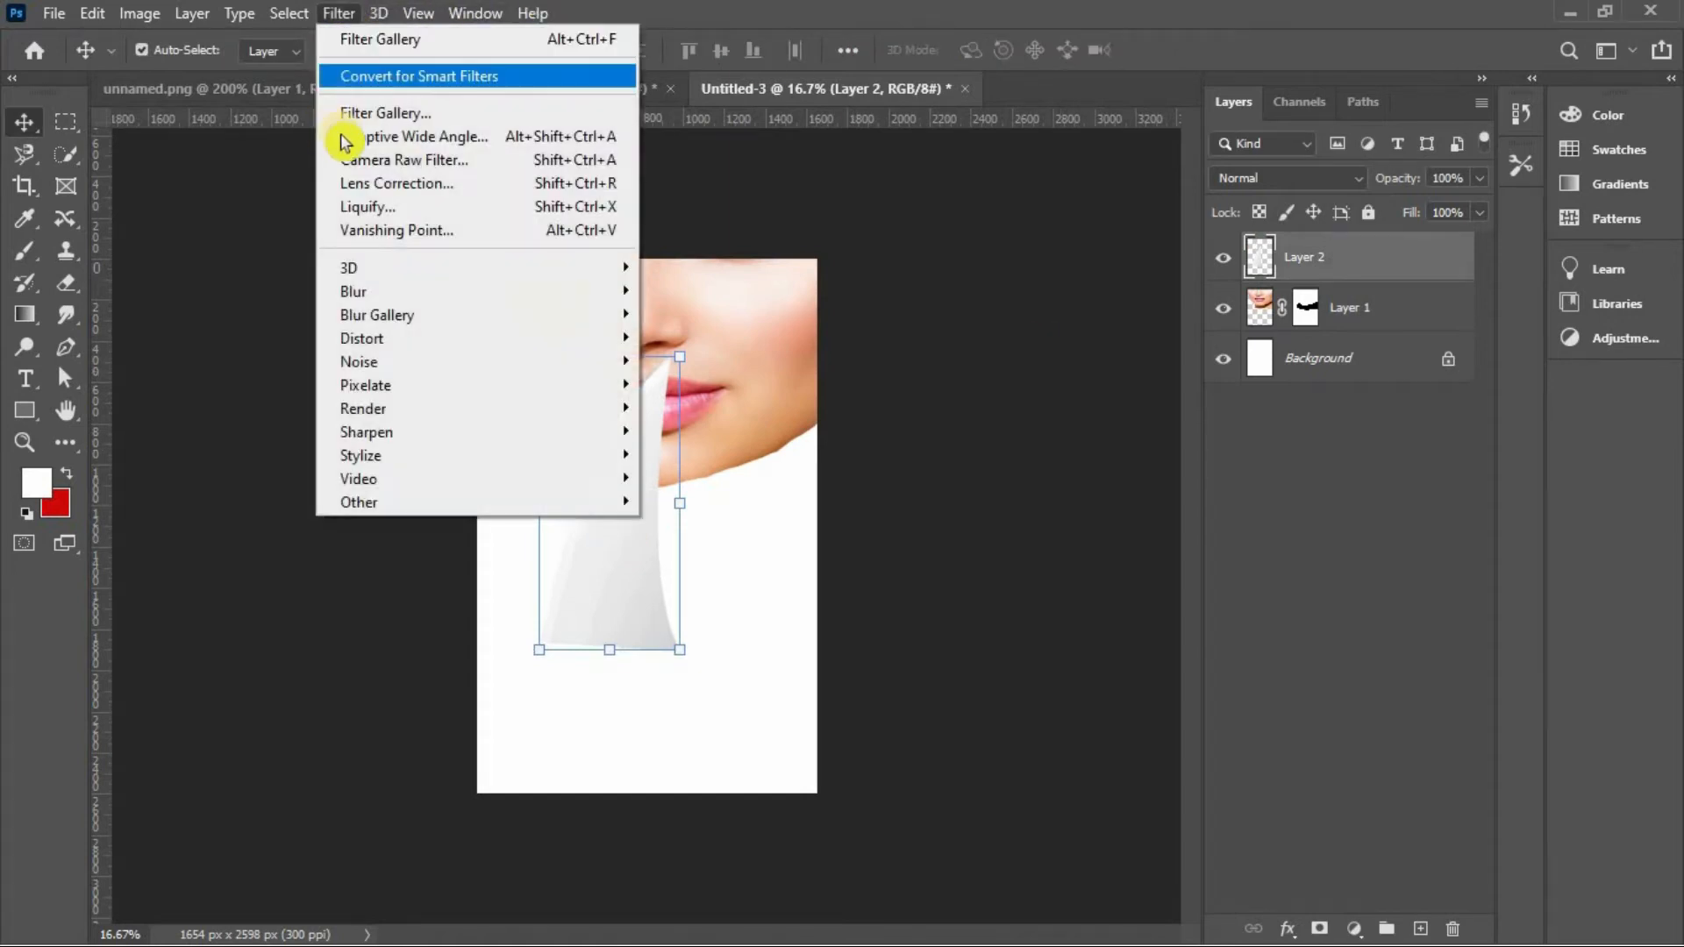
pyautogui.click(444, 113)
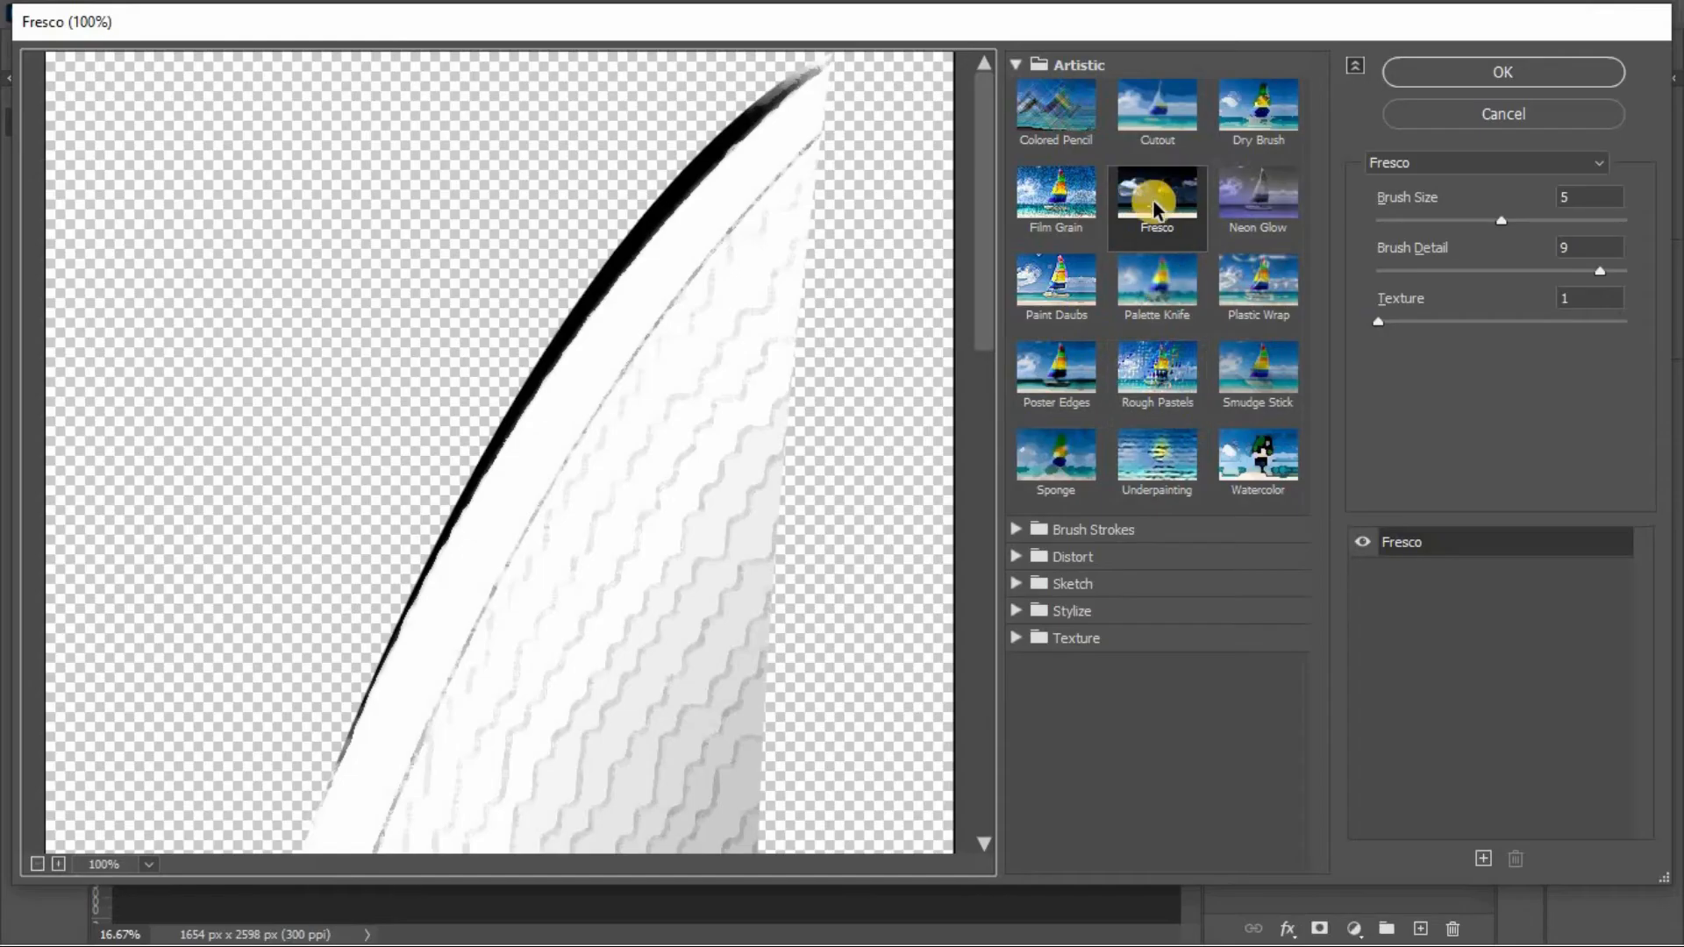
pyautogui.click(1158, 215)
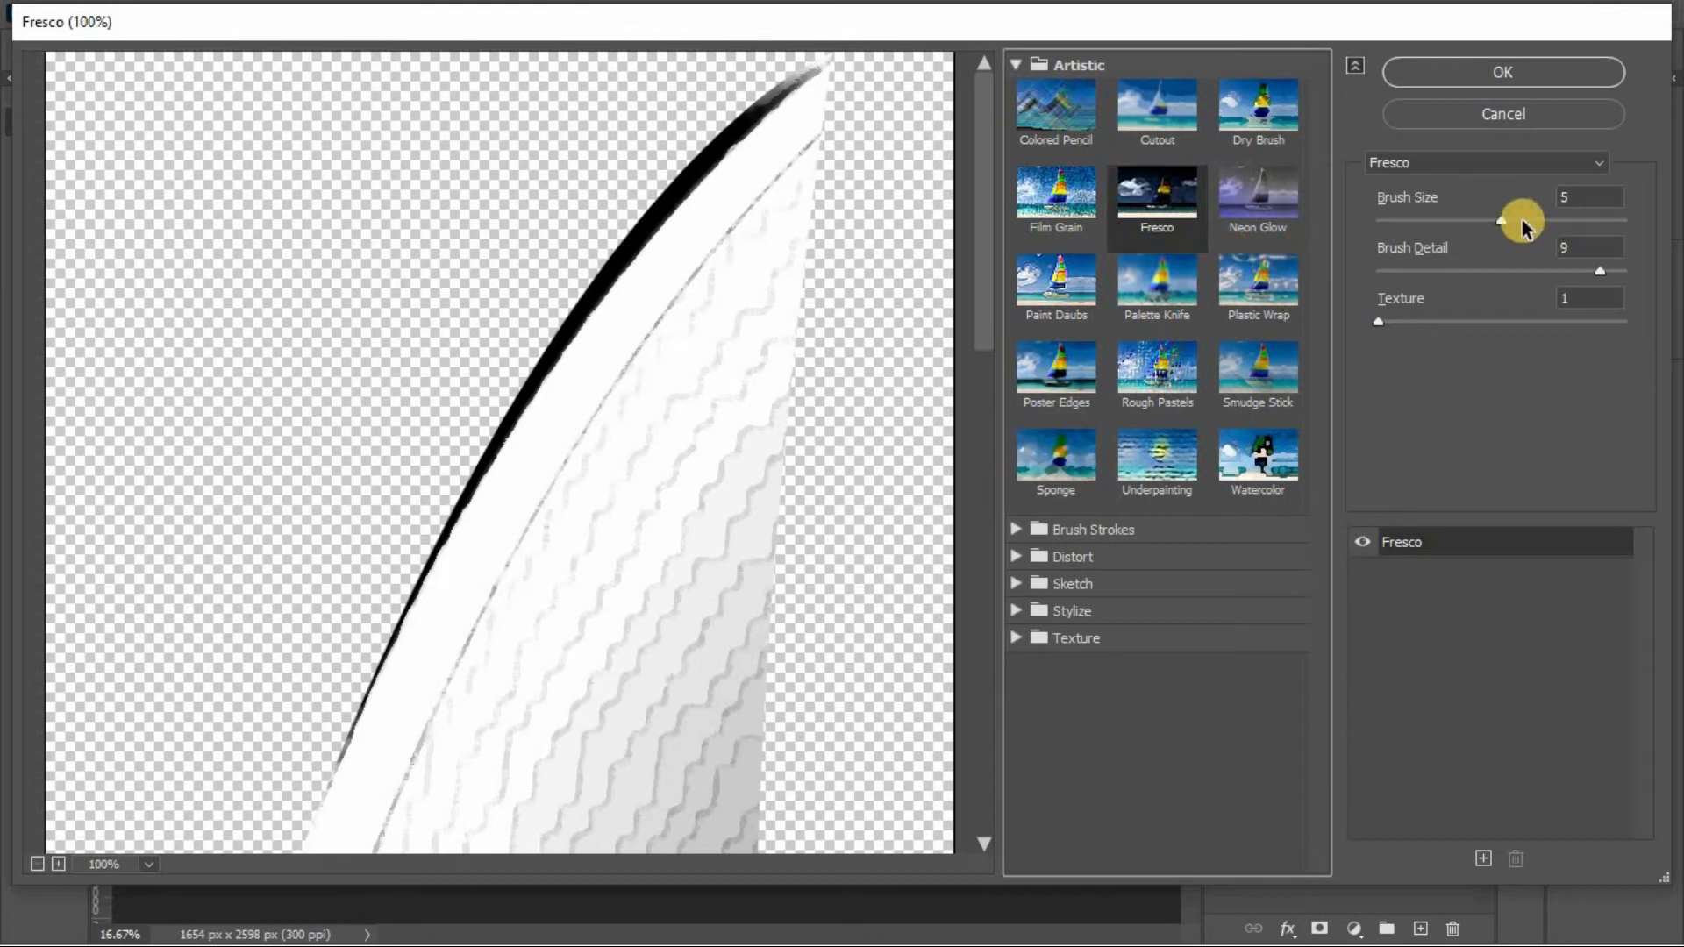
pyautogui.click(1497, 227)
pyautogui.keyDown('ctrl'); pyautogui.keyDown('alt'); pyautogui.click(538, 311); pyautogui.keyUp('alt'); pyautogui.keyUp('ctrl')
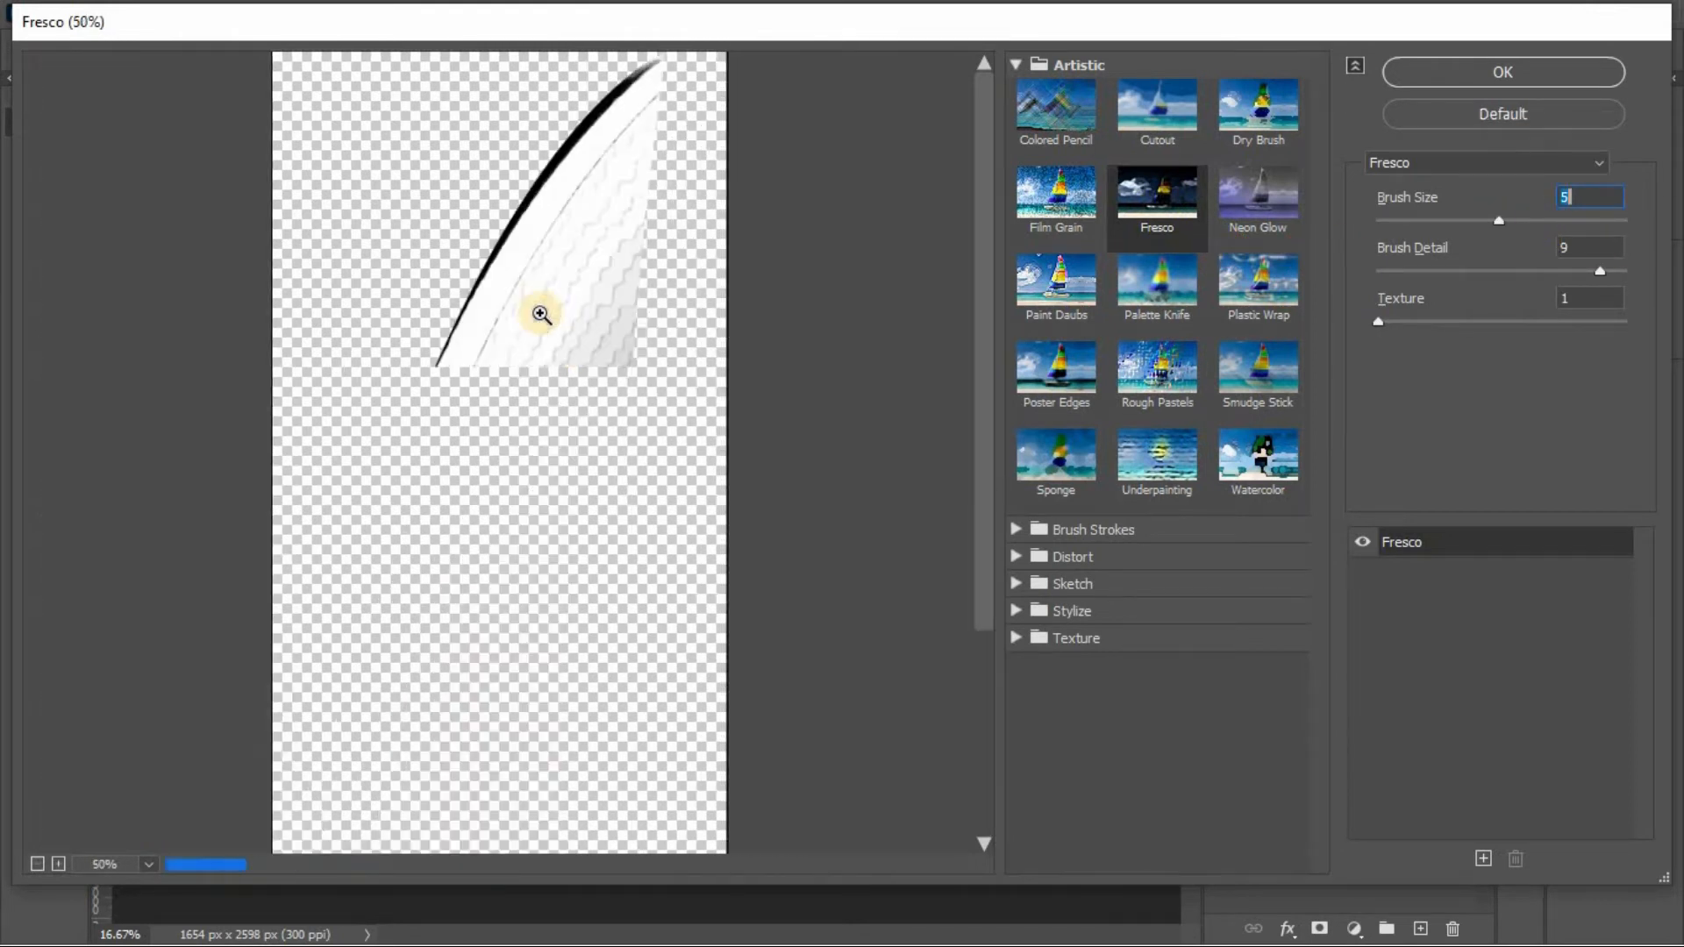
pyautogui.keyDown('ctrl'); pyautogui.keyDown('alt'); pyautogui.click(537, 312); pyautogui.keyUp('alt'); pyautogui.keyUp('ctrl')
pyautogui.click(1461, 75)
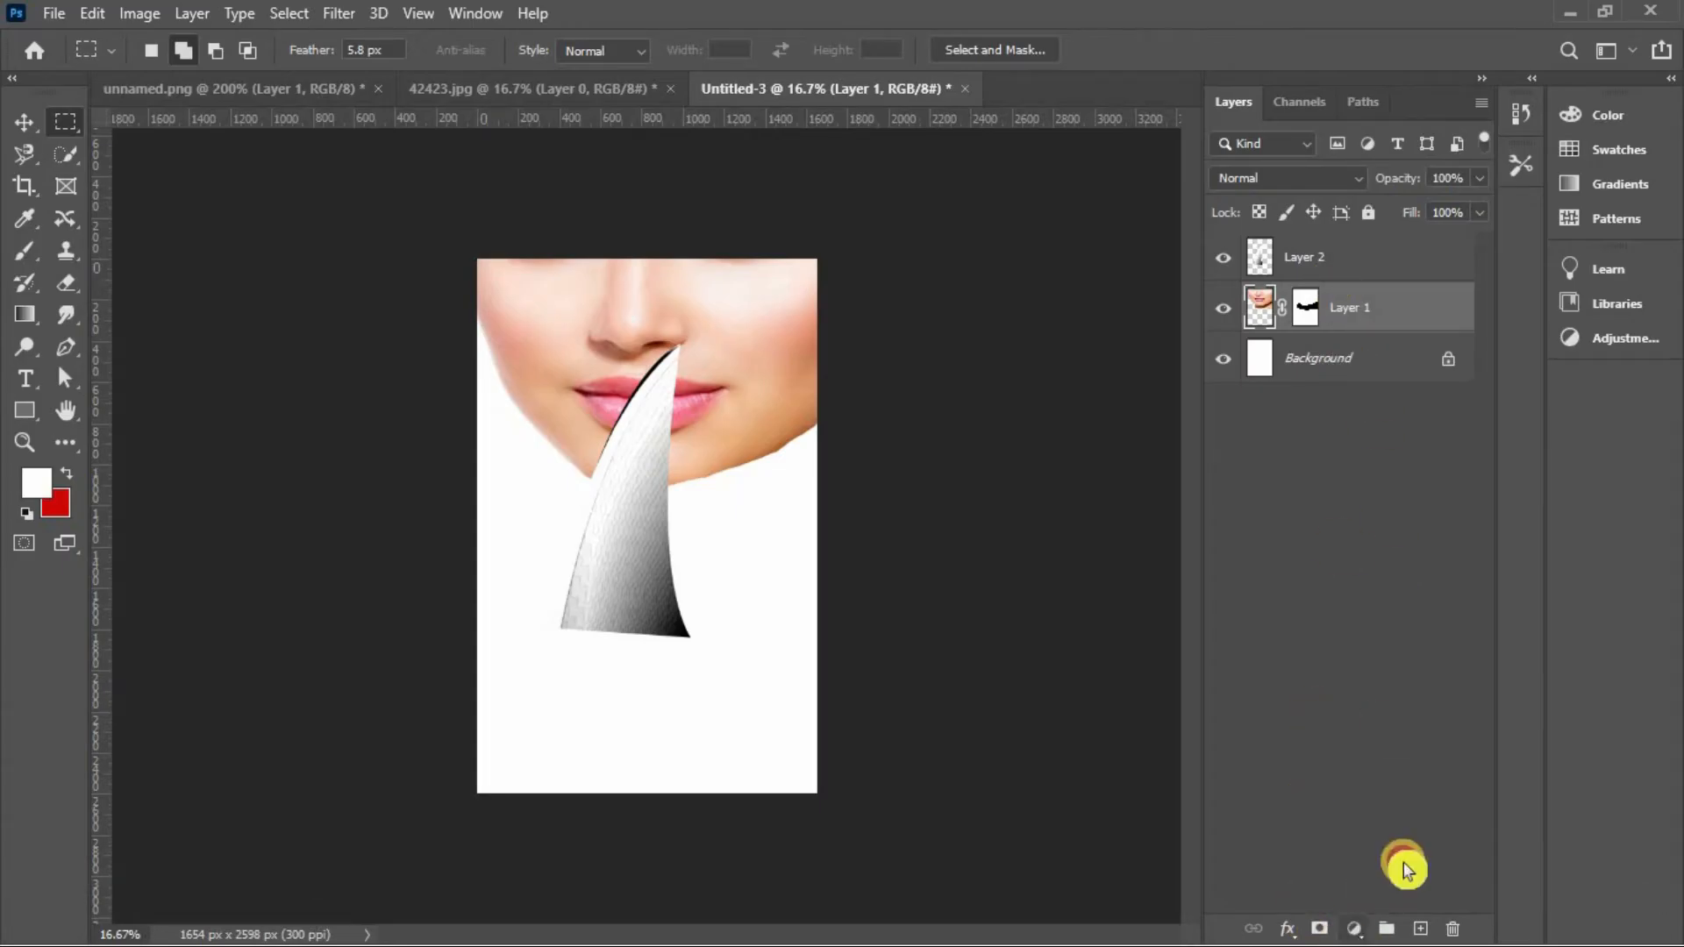
# Add a solid color fill layer in black (000000) and place it beneath the face layer.
pyautogui.click(1354, 928)
pyautogui.click(1394, 512)
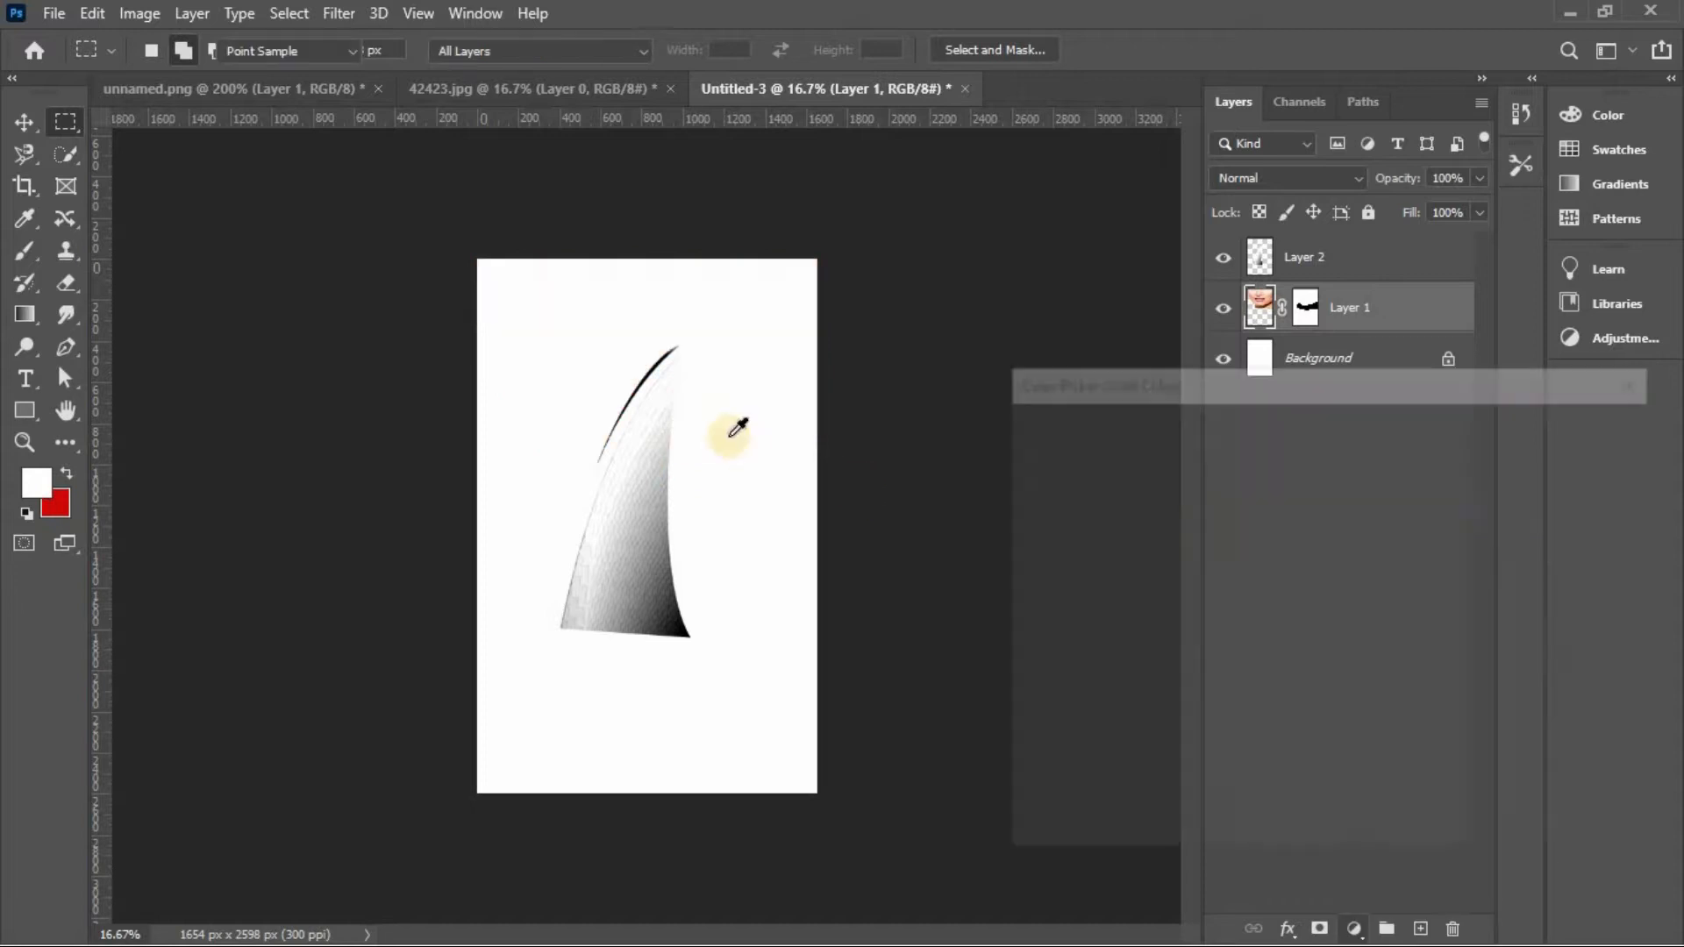
pyautogui.moveTo(1037, 718); pyautogui.dragTo(999, 836)
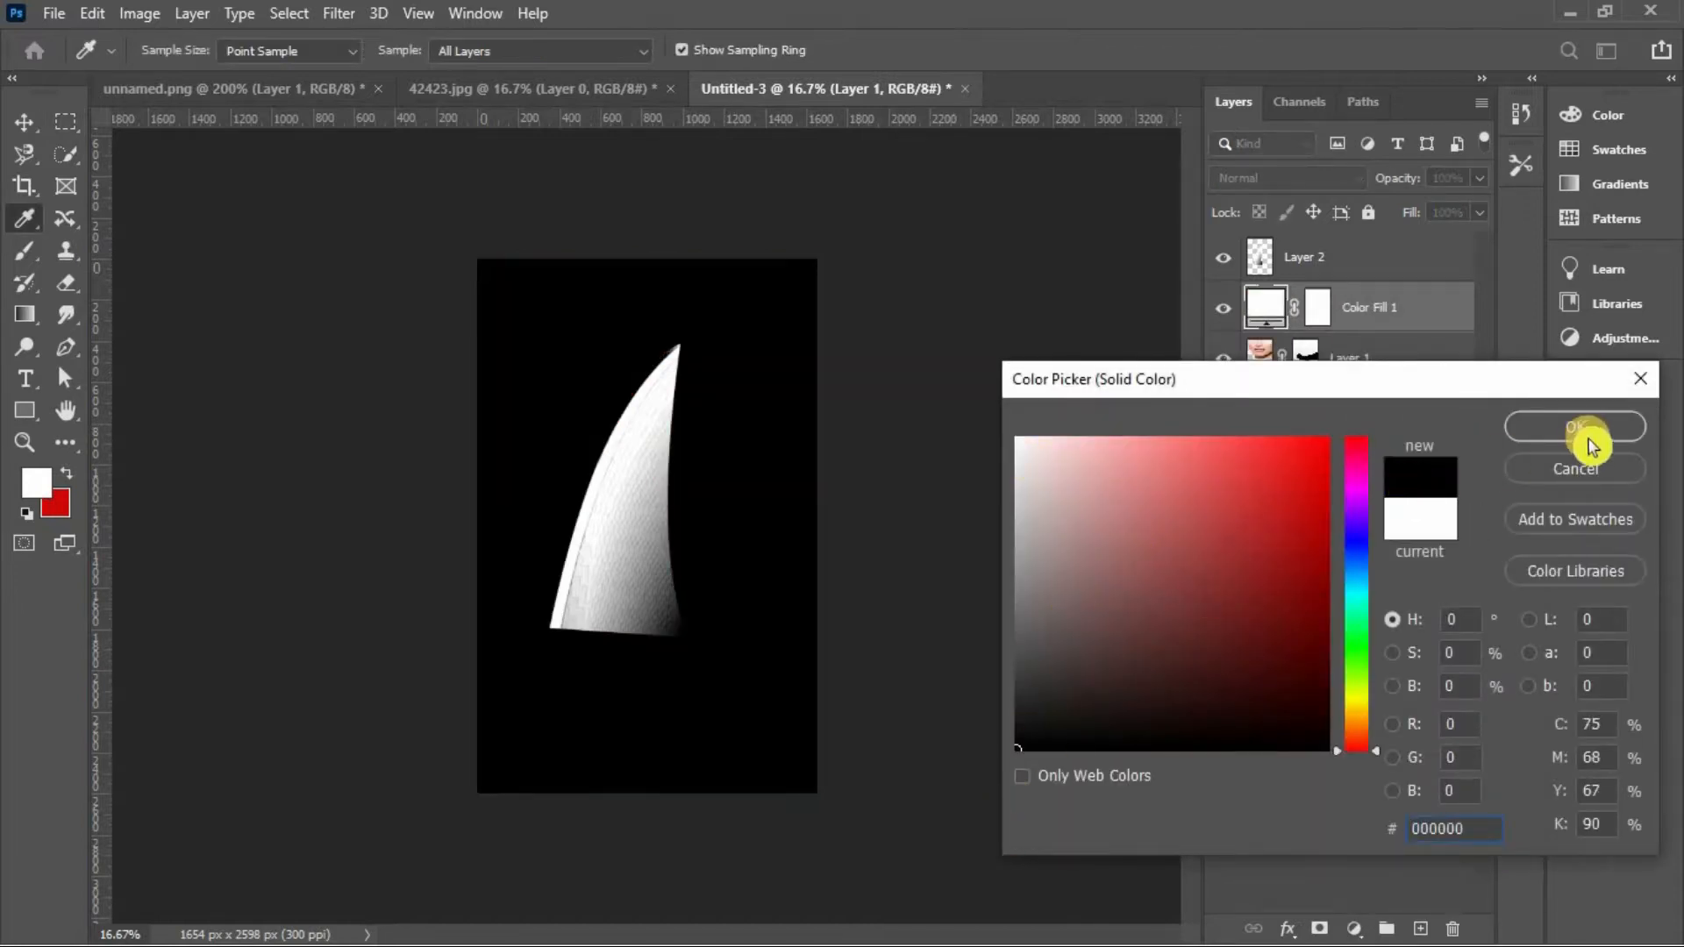
pyautogui.click(1575, 427)
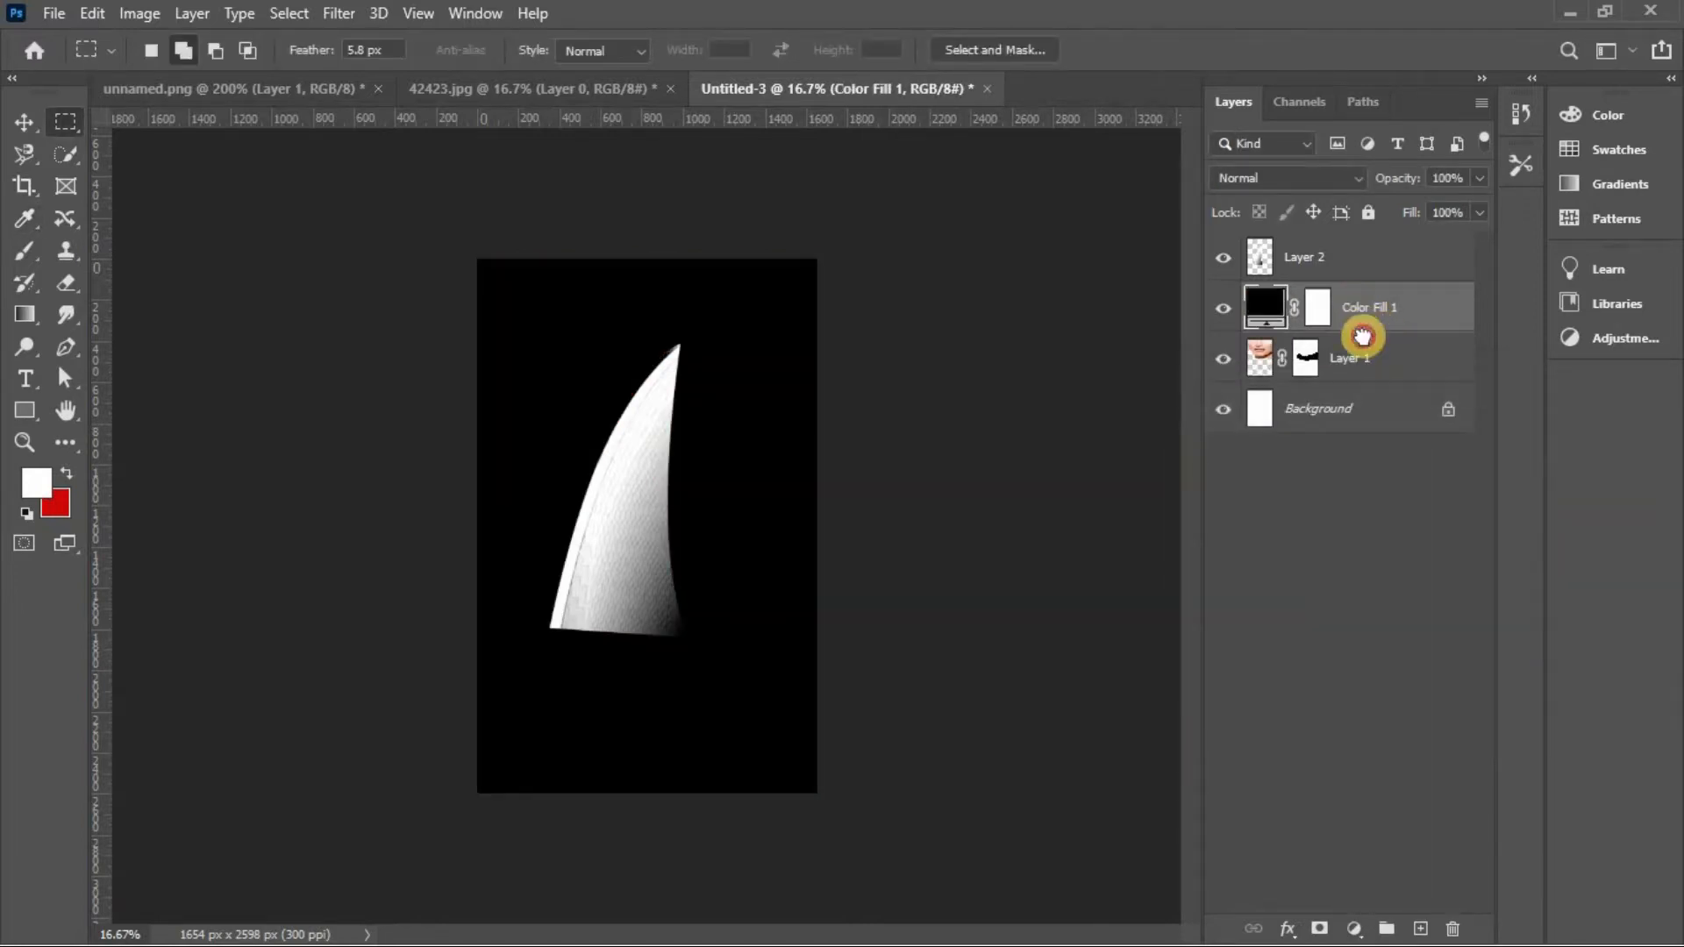
pyautogui.moveTo(1360, 340); pyautogui.dragTo(1362, 386)
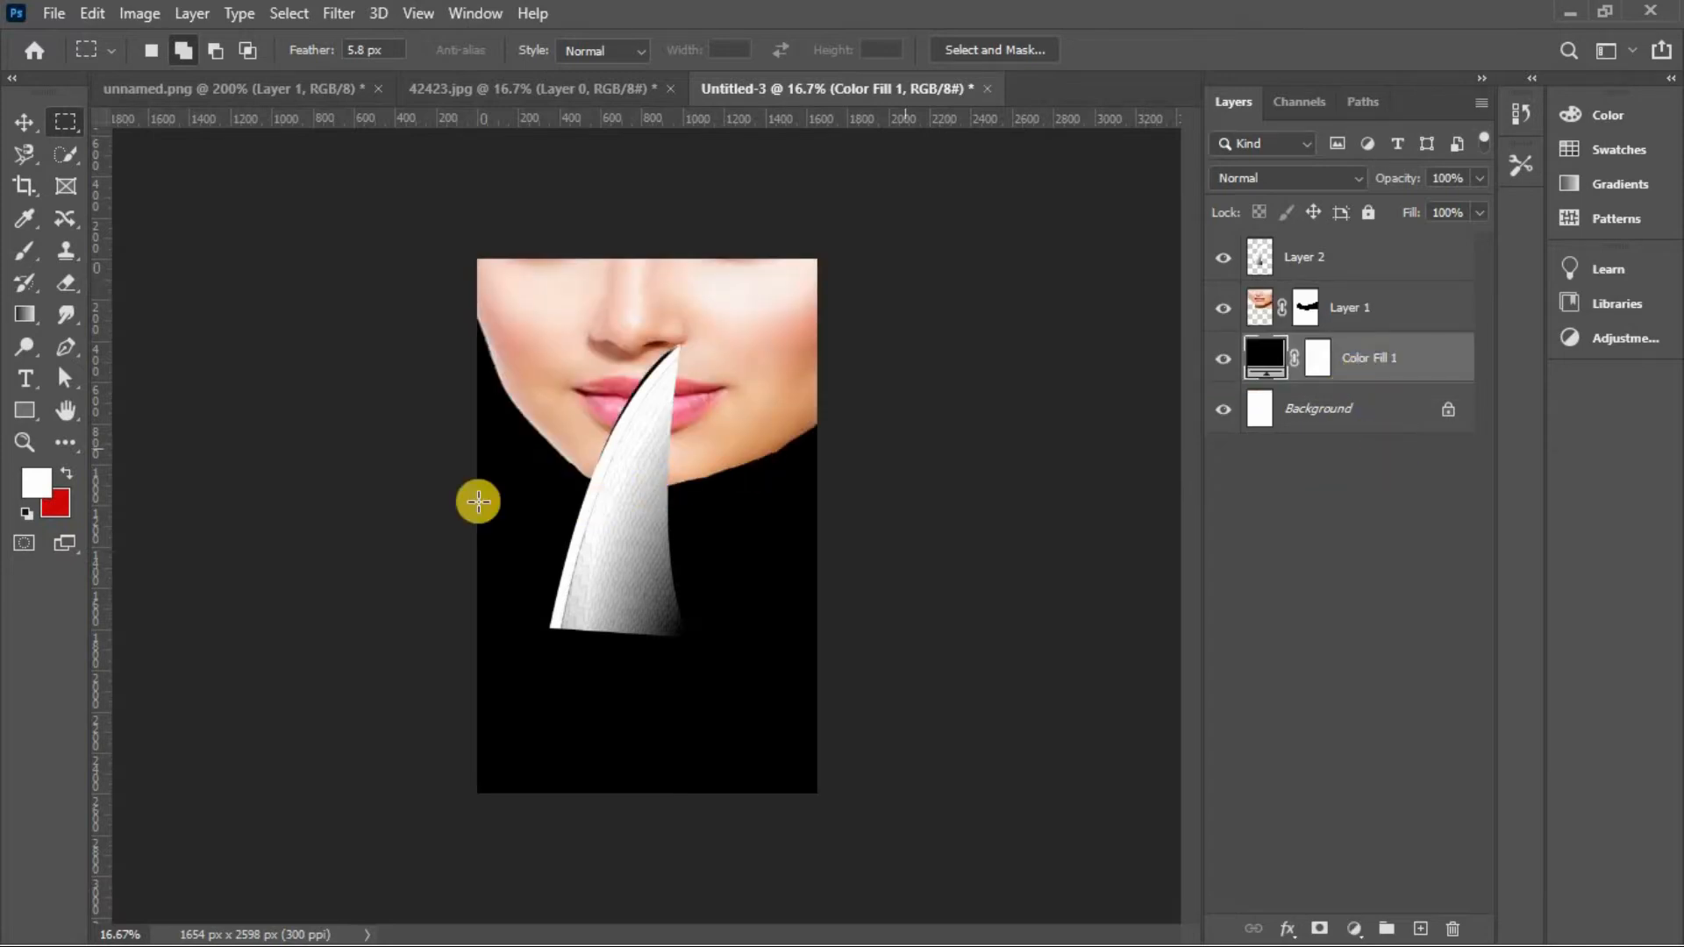
# Add a new layer above the blade and dab black (000000) over the mouth with a soft 1300 px brush.
pyautogui.click(1347, 257)
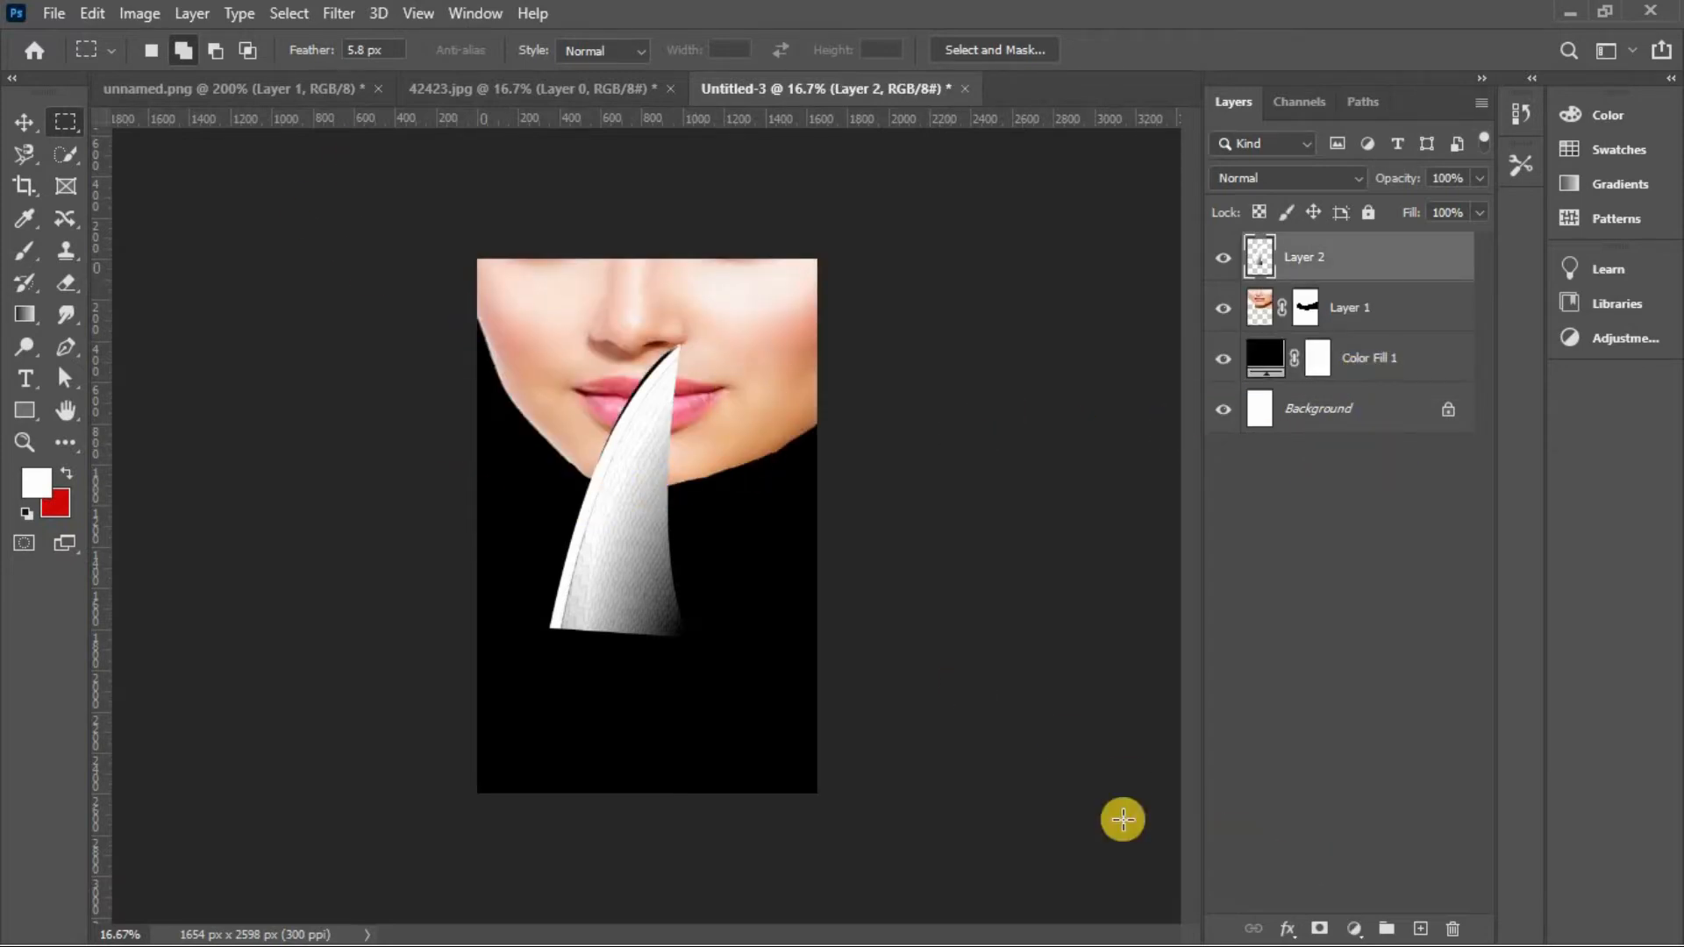
pyautogui.click(1421, 930)
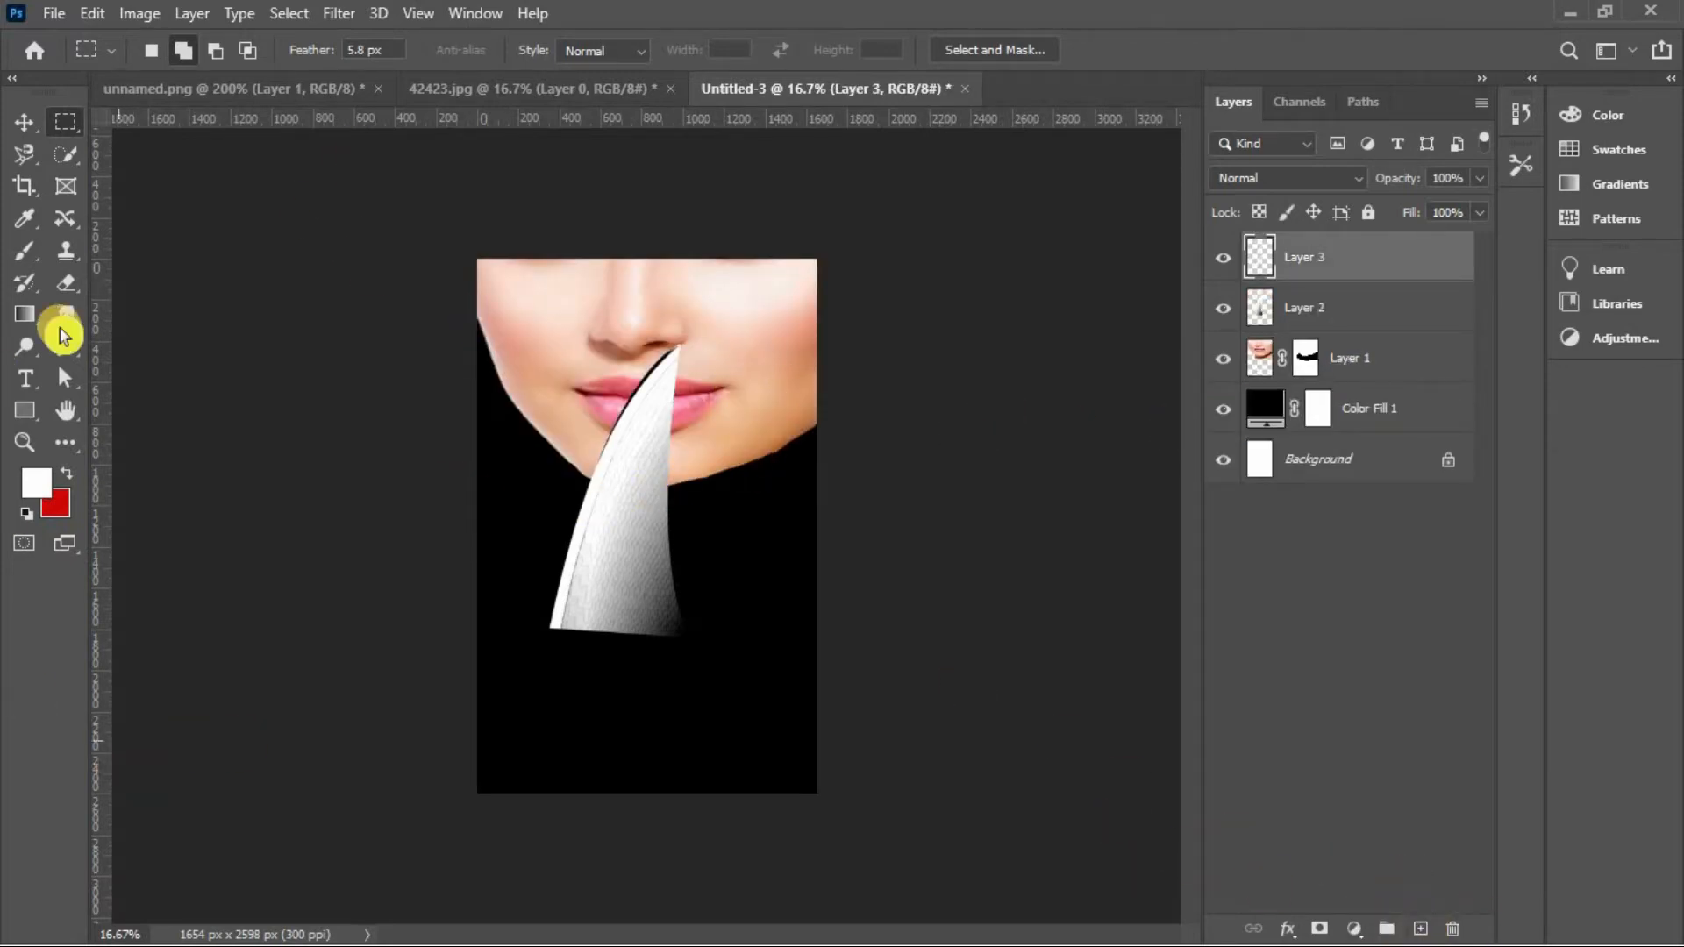
pyautogui.click(34, 494)
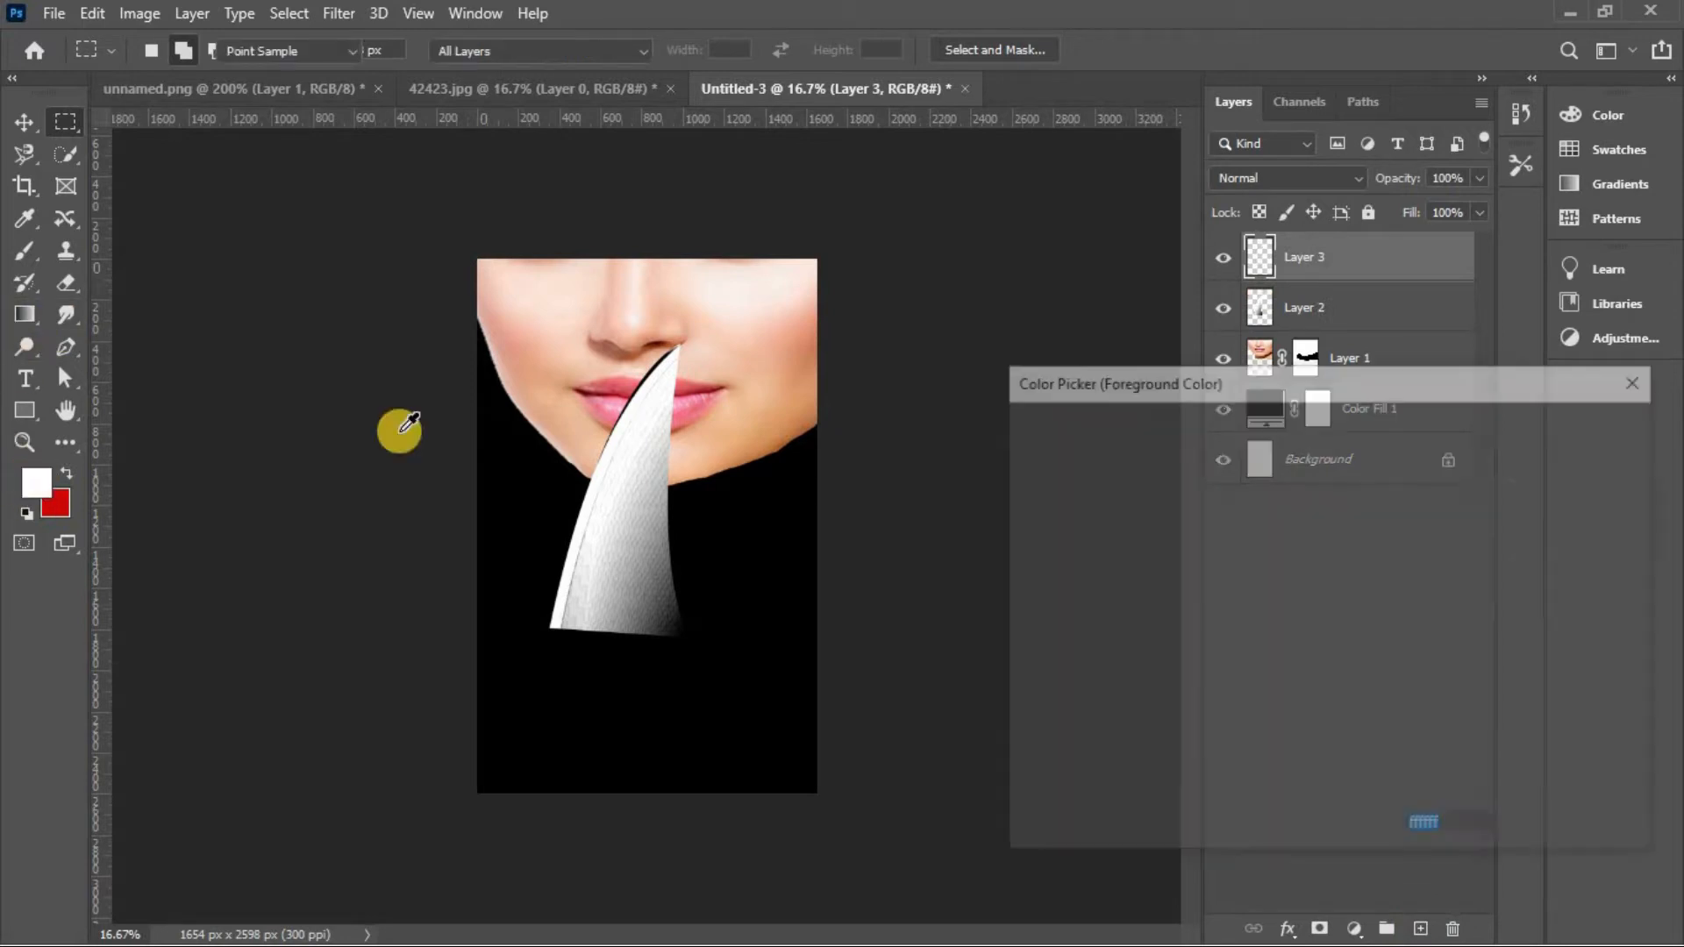
pyautogui.moveTo(1060, 676); pyautogui.dragTo(977, 707)
pyautogui.click(1526, 434)
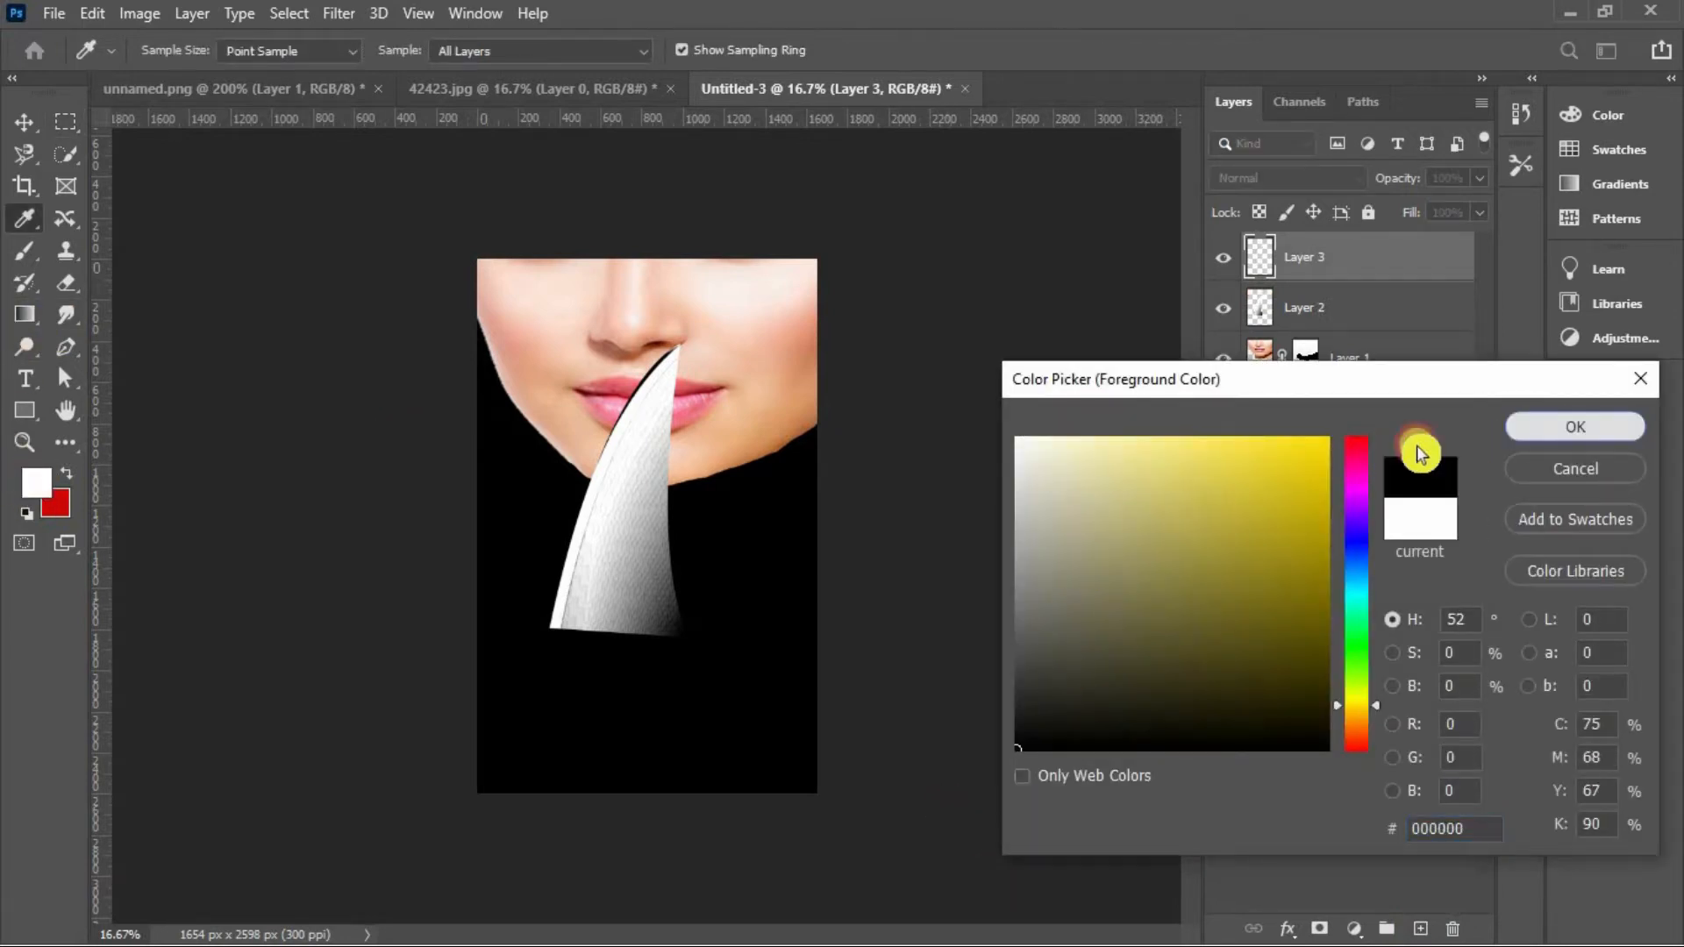
pyautogui.click(24, 251)
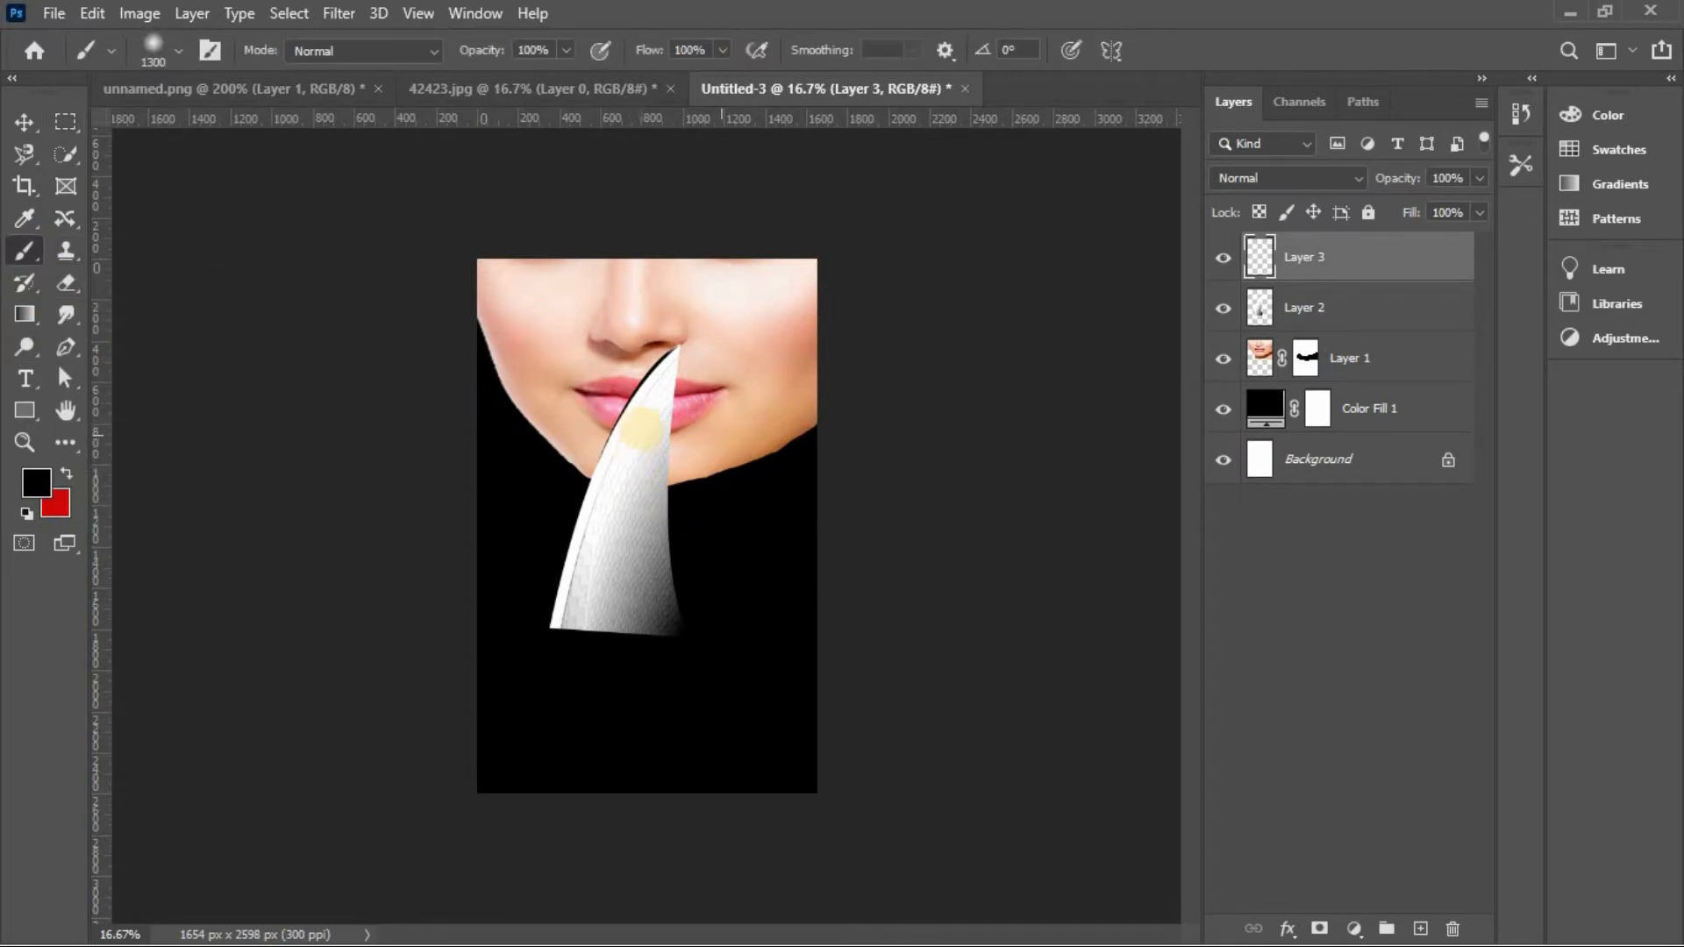
pyautogui.click(636, 433)
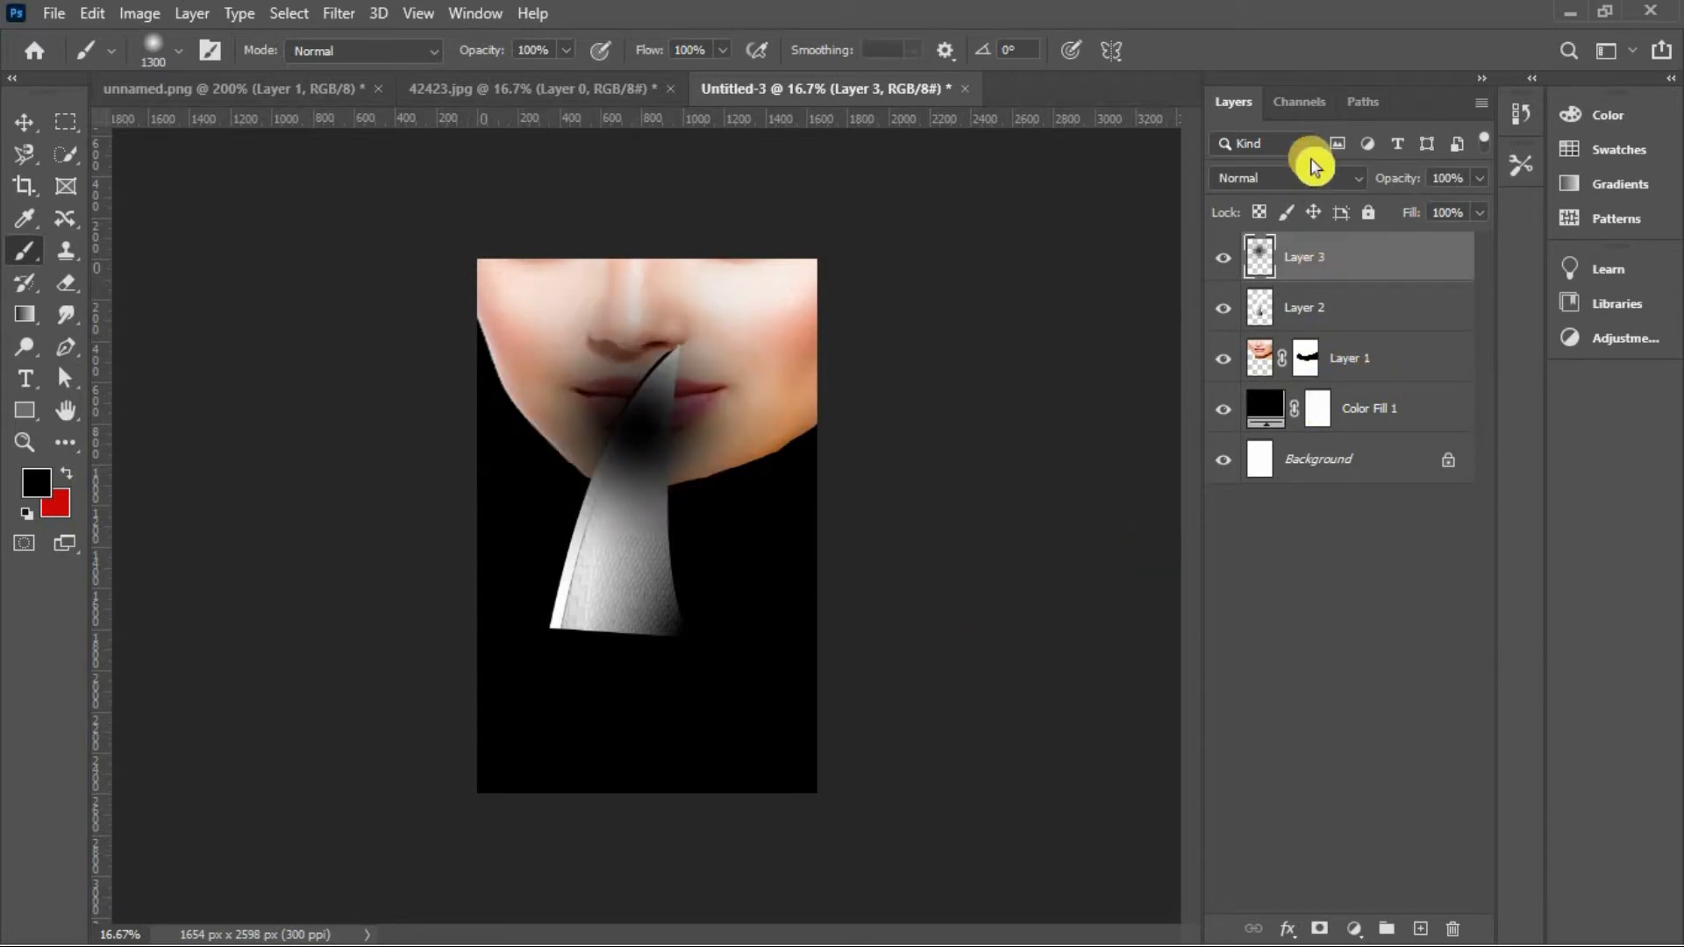
# Set the black brush layer's blend mode to Soft Light and move it below the blade layer.
pyautogui.click(1326, 184)
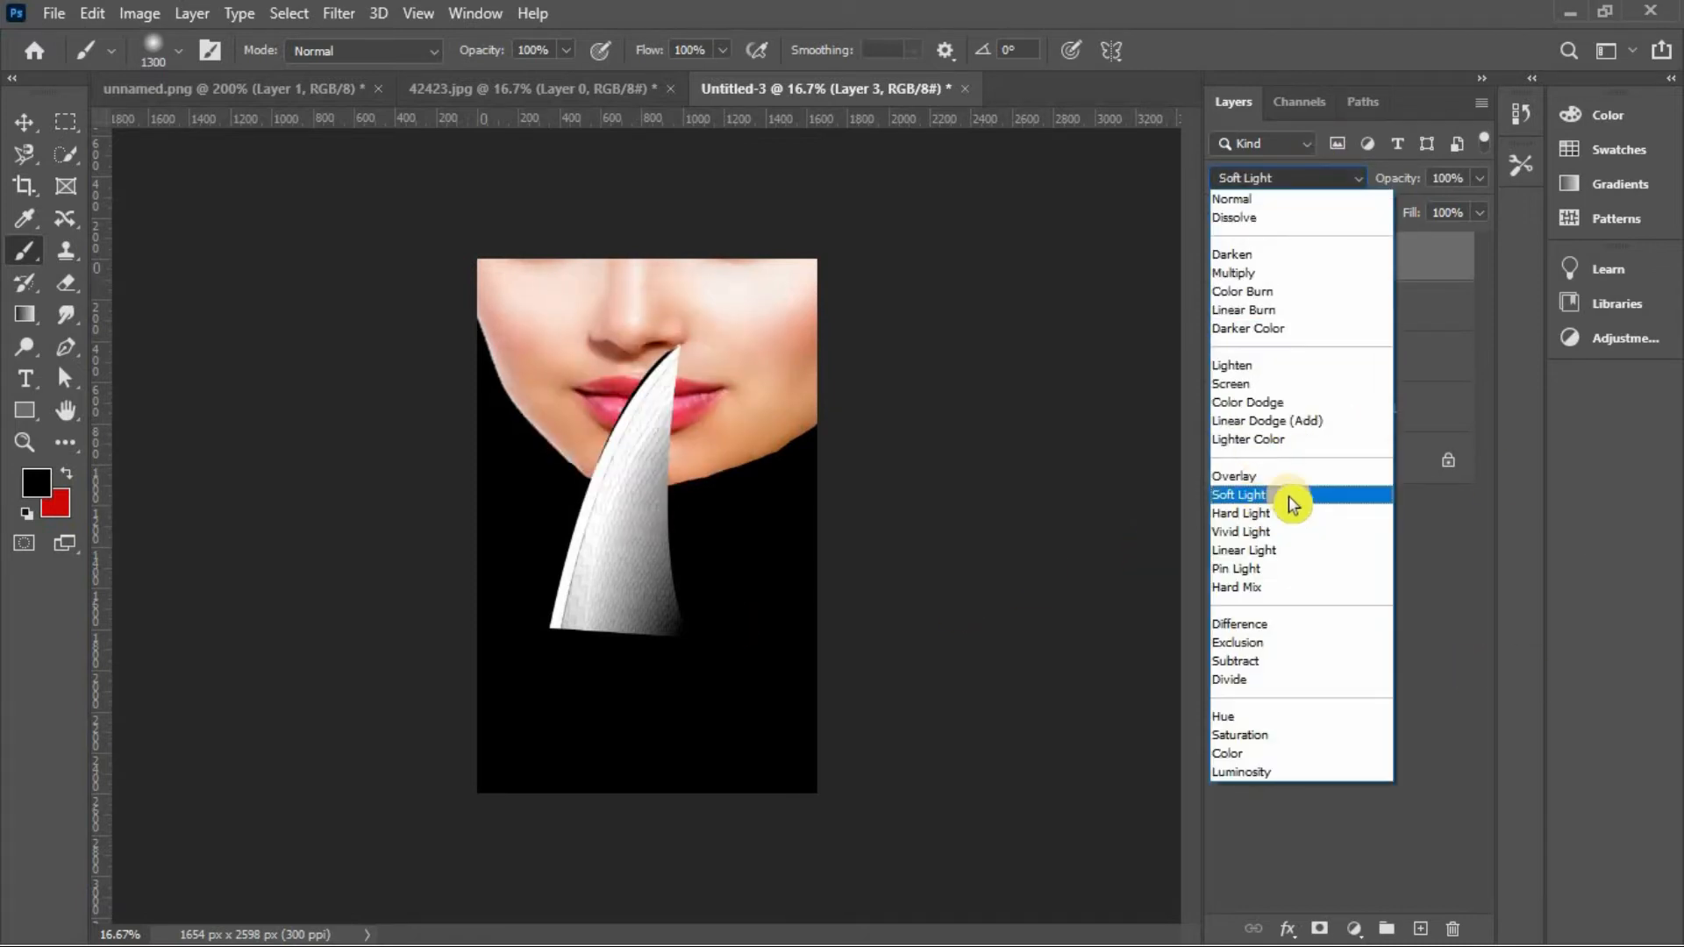
pyautogui.click(1289, 498)
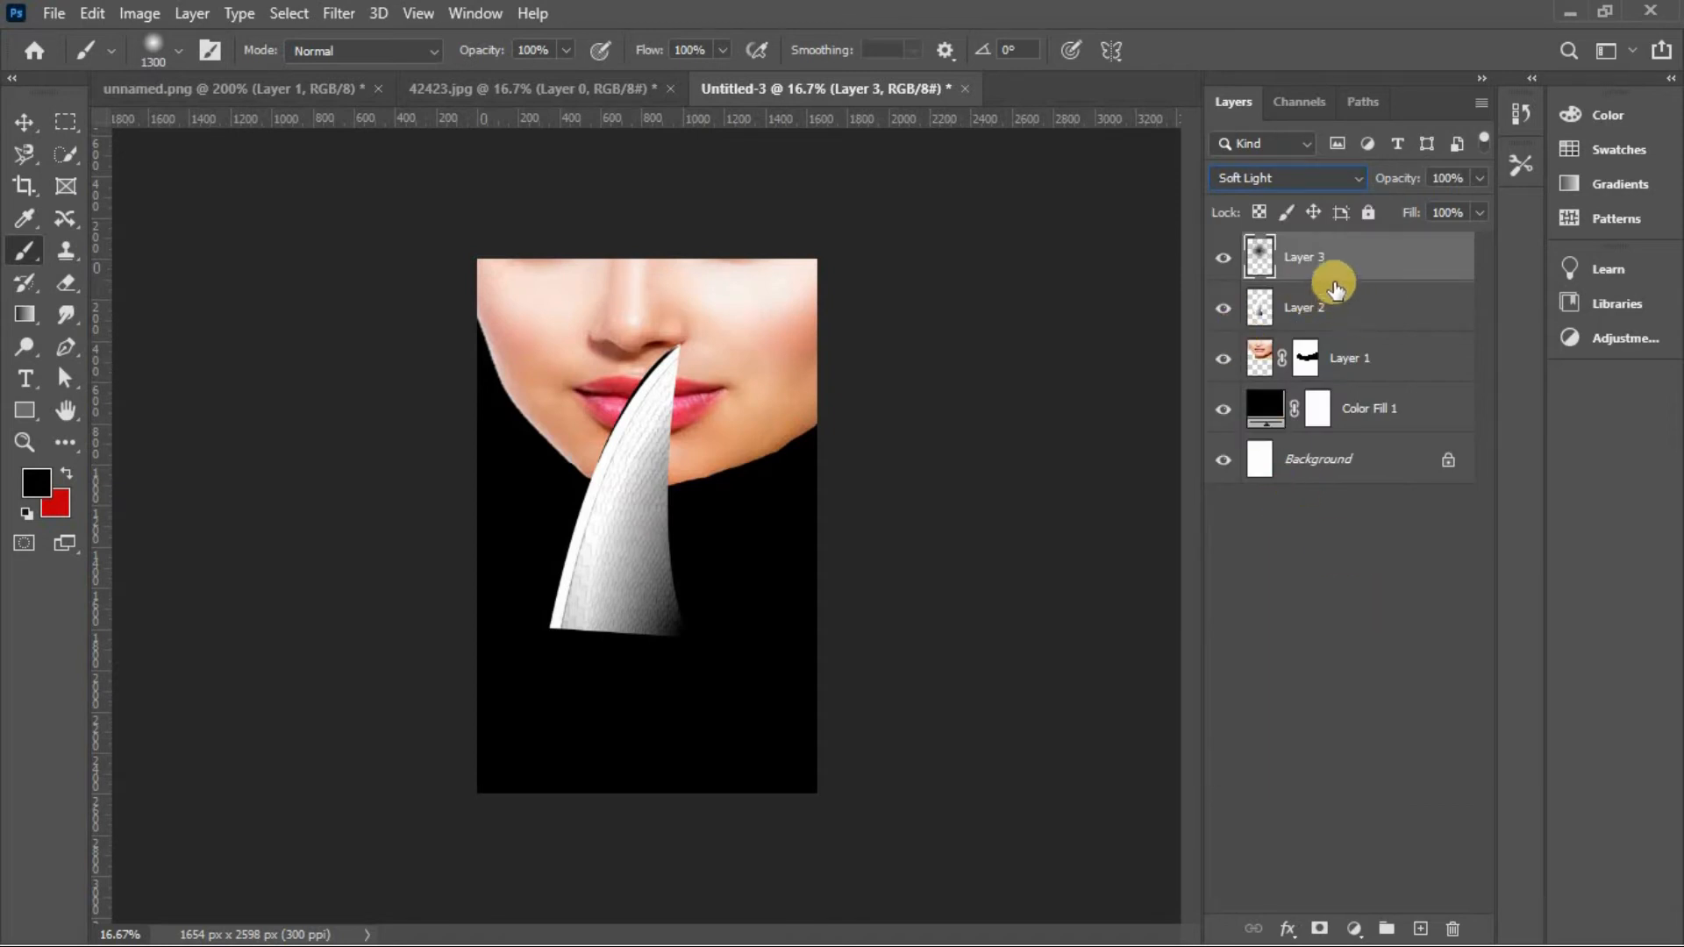
pyautogui.moveTo(1330, 250); pyautogui.dragTo(1326, 331)
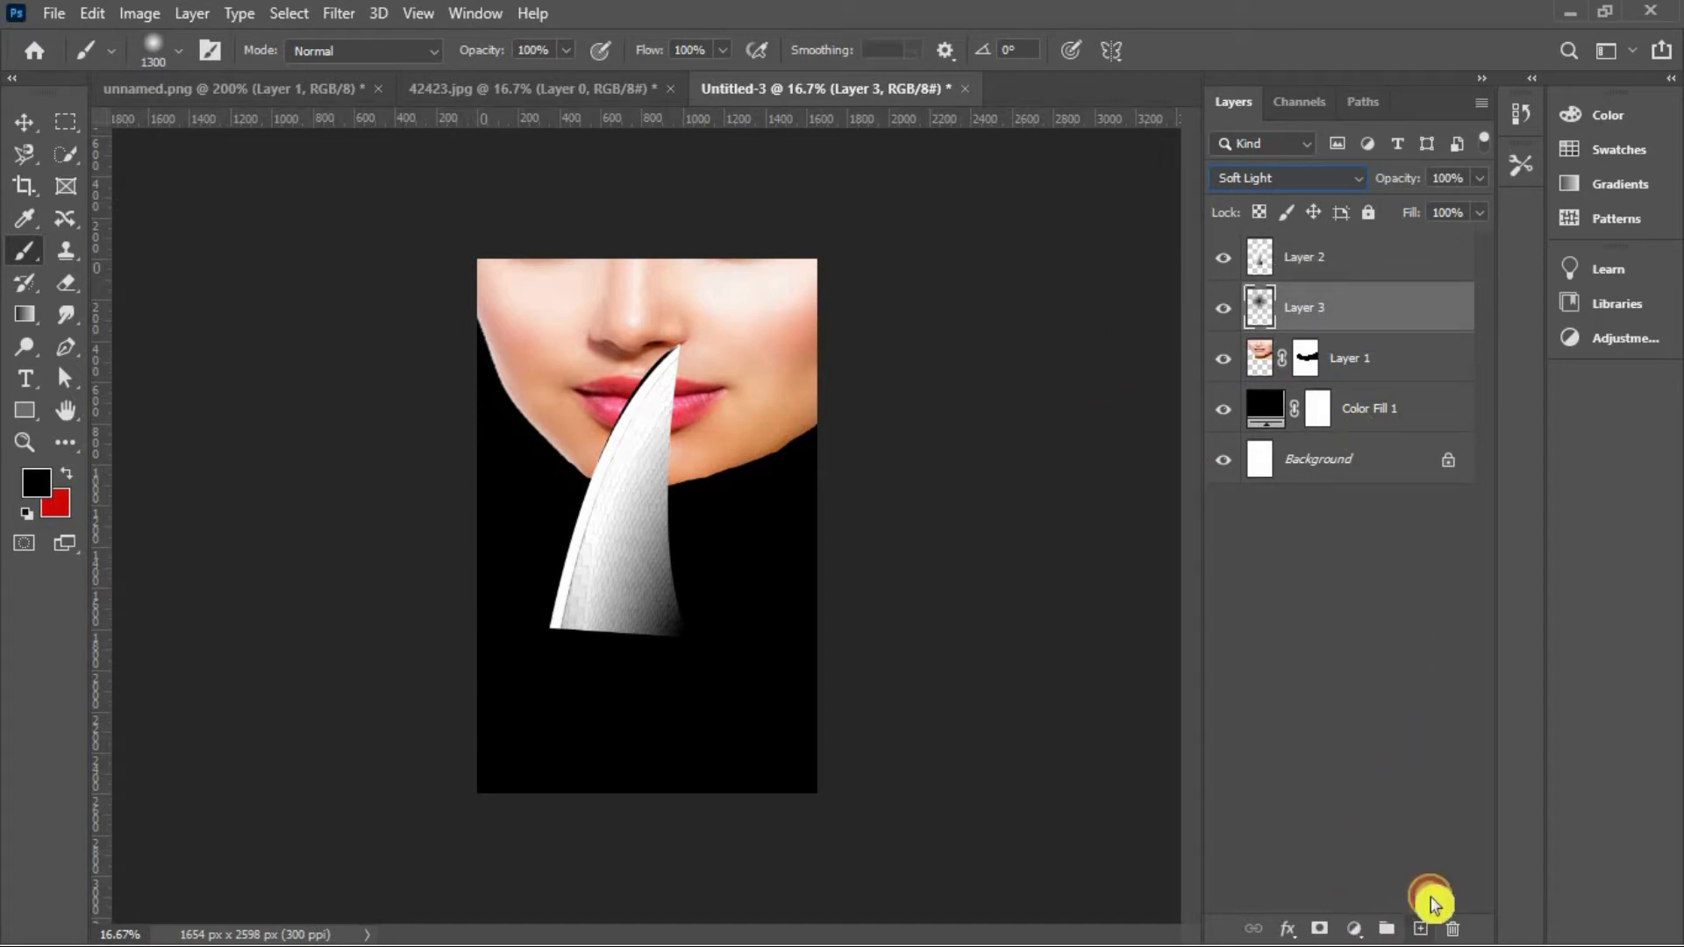
# Add a new layer beneath the blade, dab yellow over the mouth with the soft 1300 px brush, and set its blend mode to Soft Light.
pyautogui.click(1421, 925)
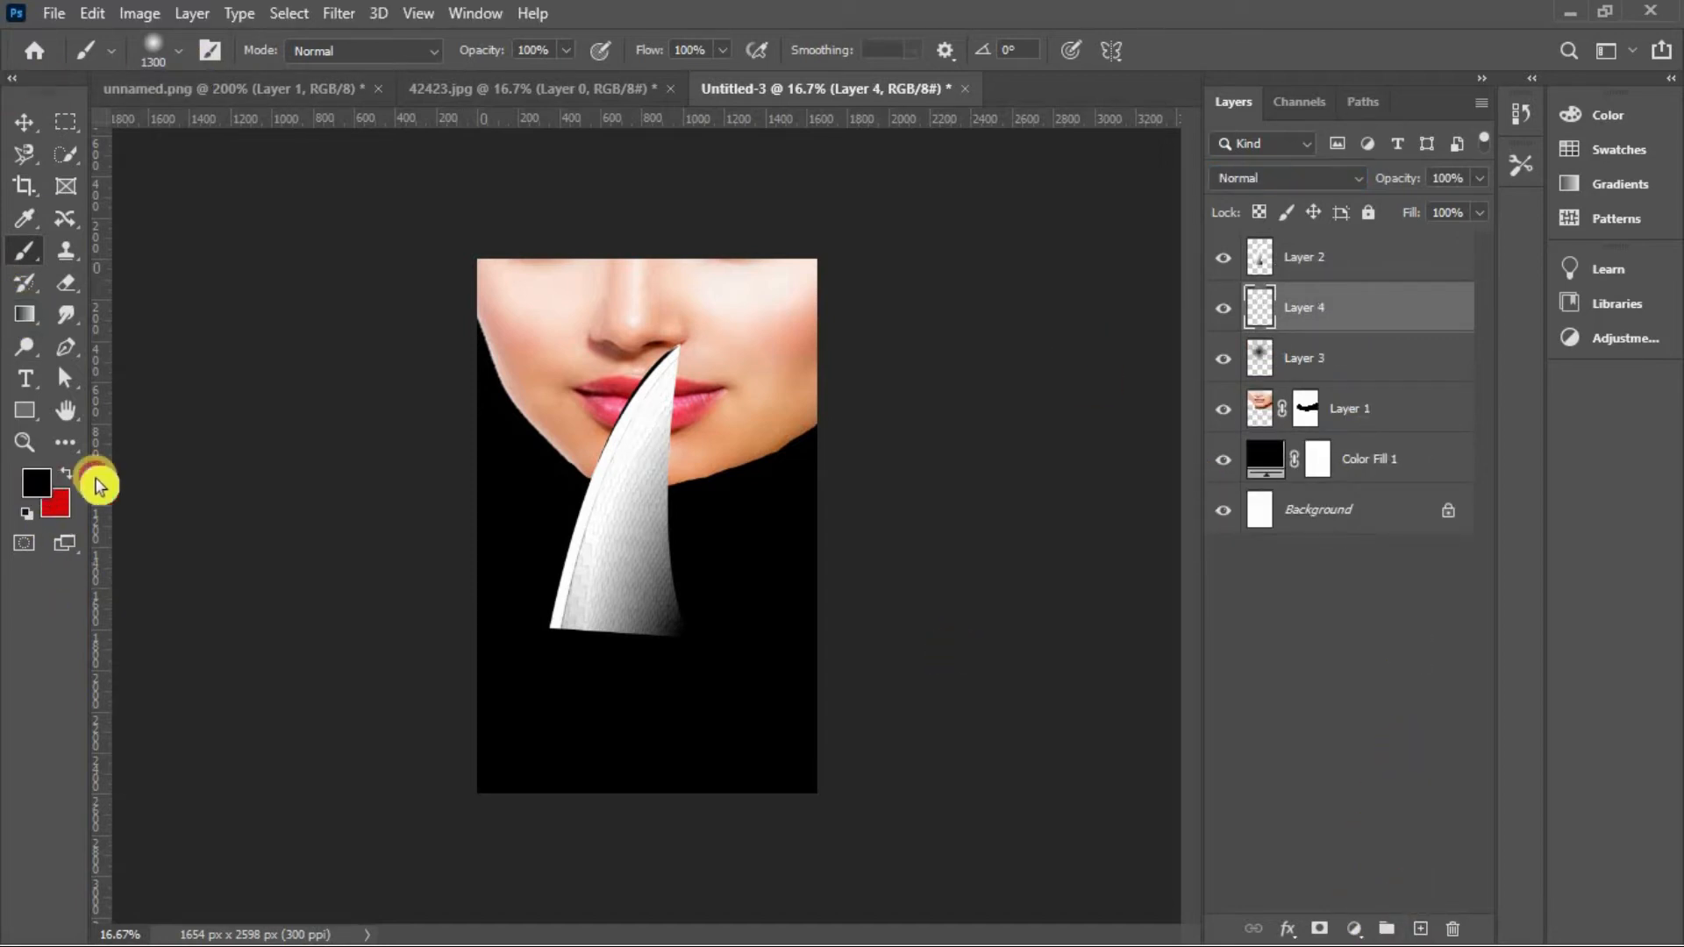
pyautogui.click(38, 483)
pyautogui.moveTo(1203, 557)
pyautogui.mouseDown()
pyautogui.moveTo(1342, 387)
pyautogui.moveTo(1679, 392)
pyautogui.moveTo(1254, 492)
pyautogui.mouseUp()
pyautogui.click(1575, 427)
pyautogui.press('b')
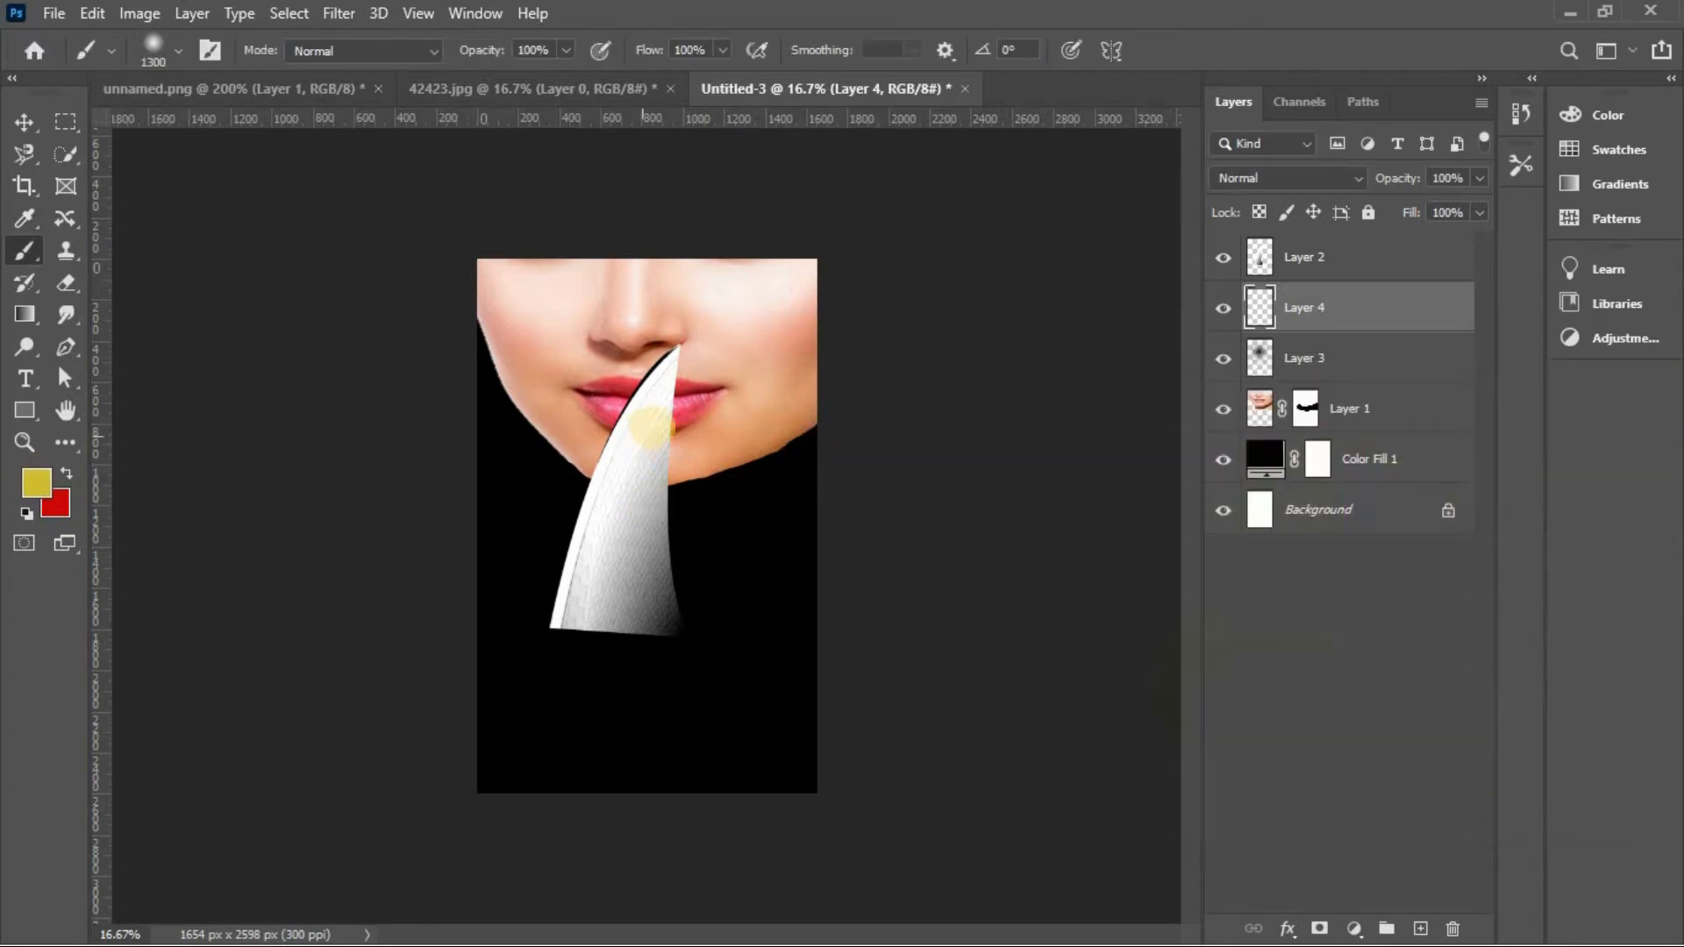
pyautogui.click(638, 437)
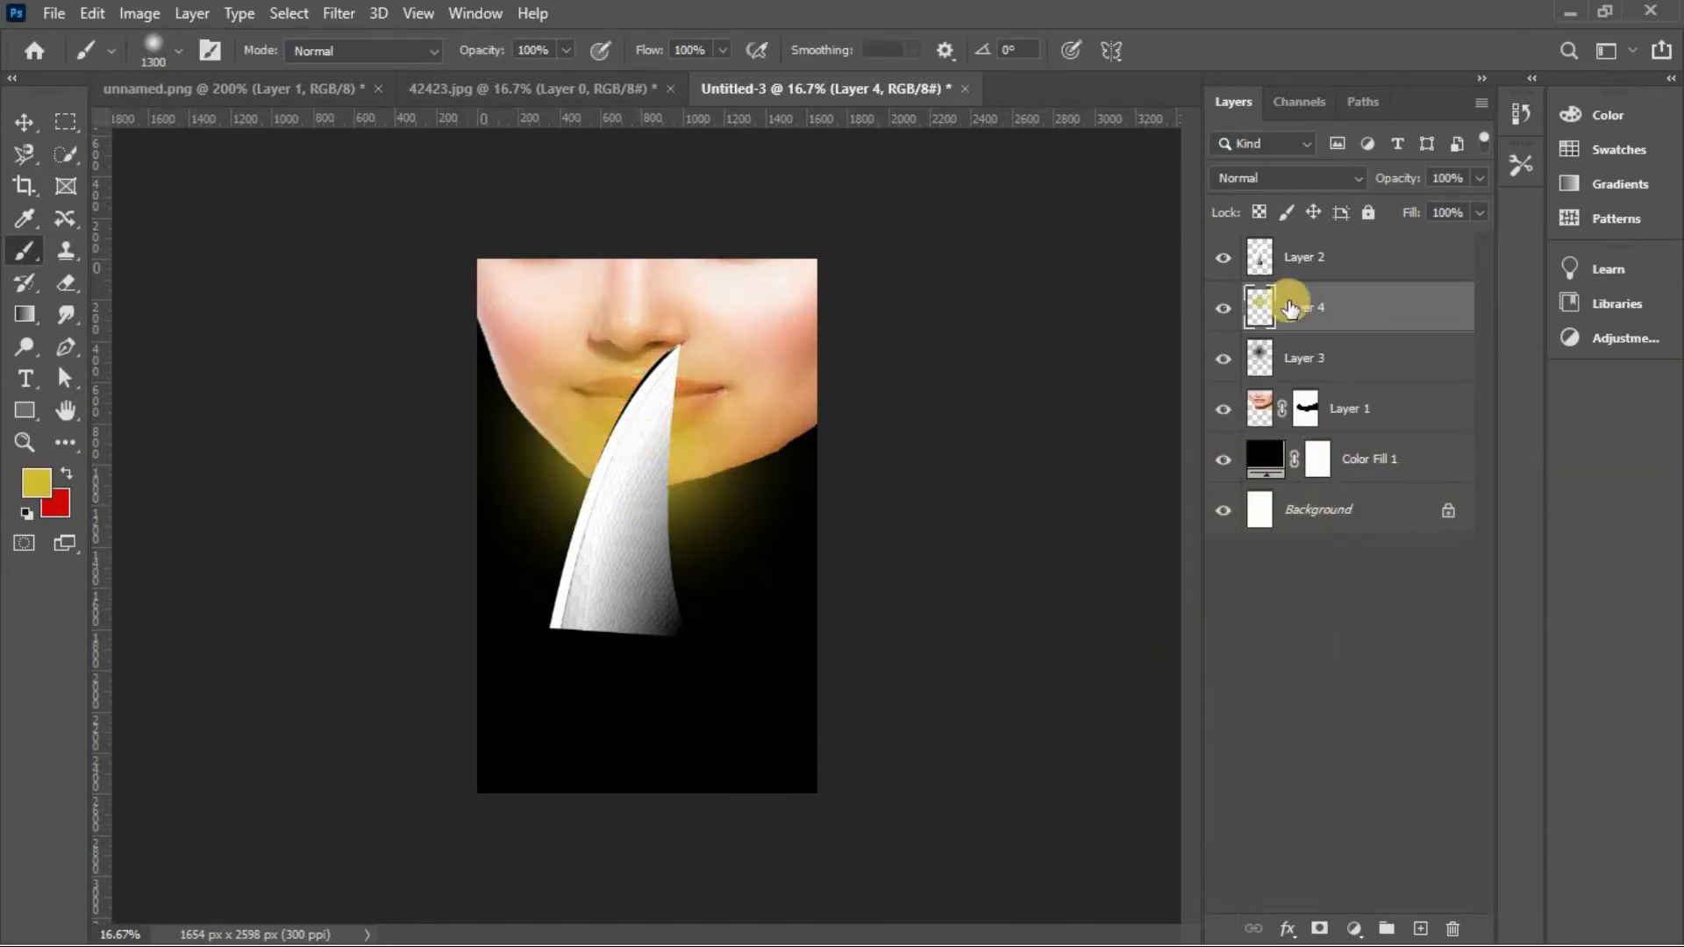
pyautogui.click(1310, 178)
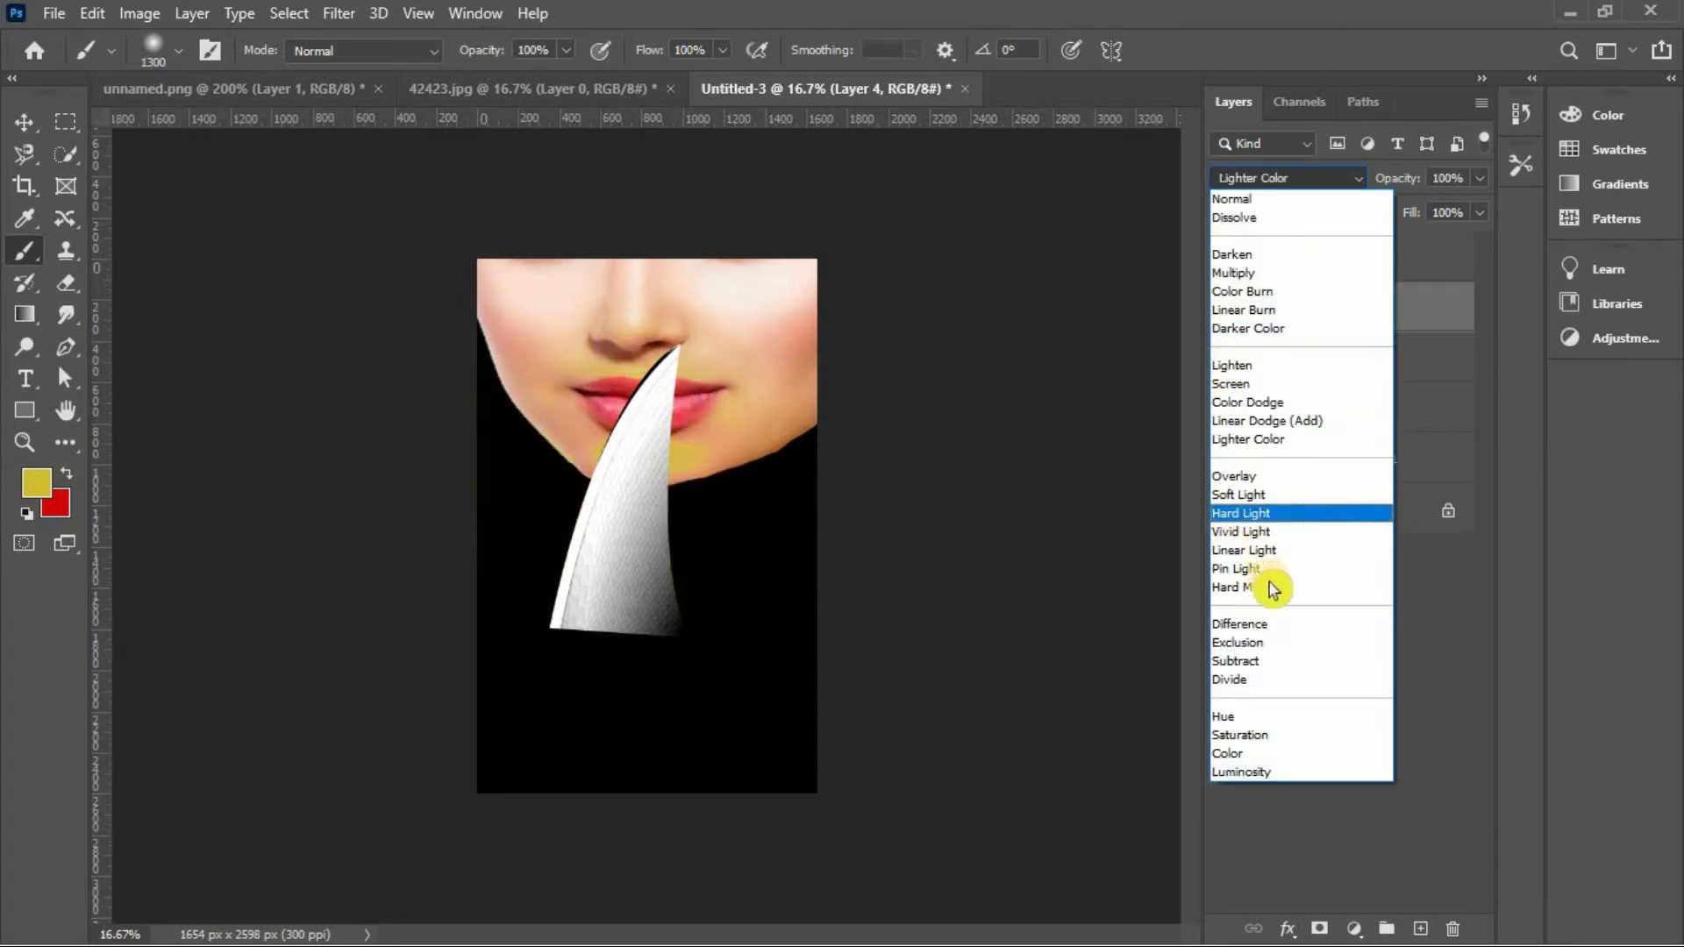
pyautogui.click(1272, 493)
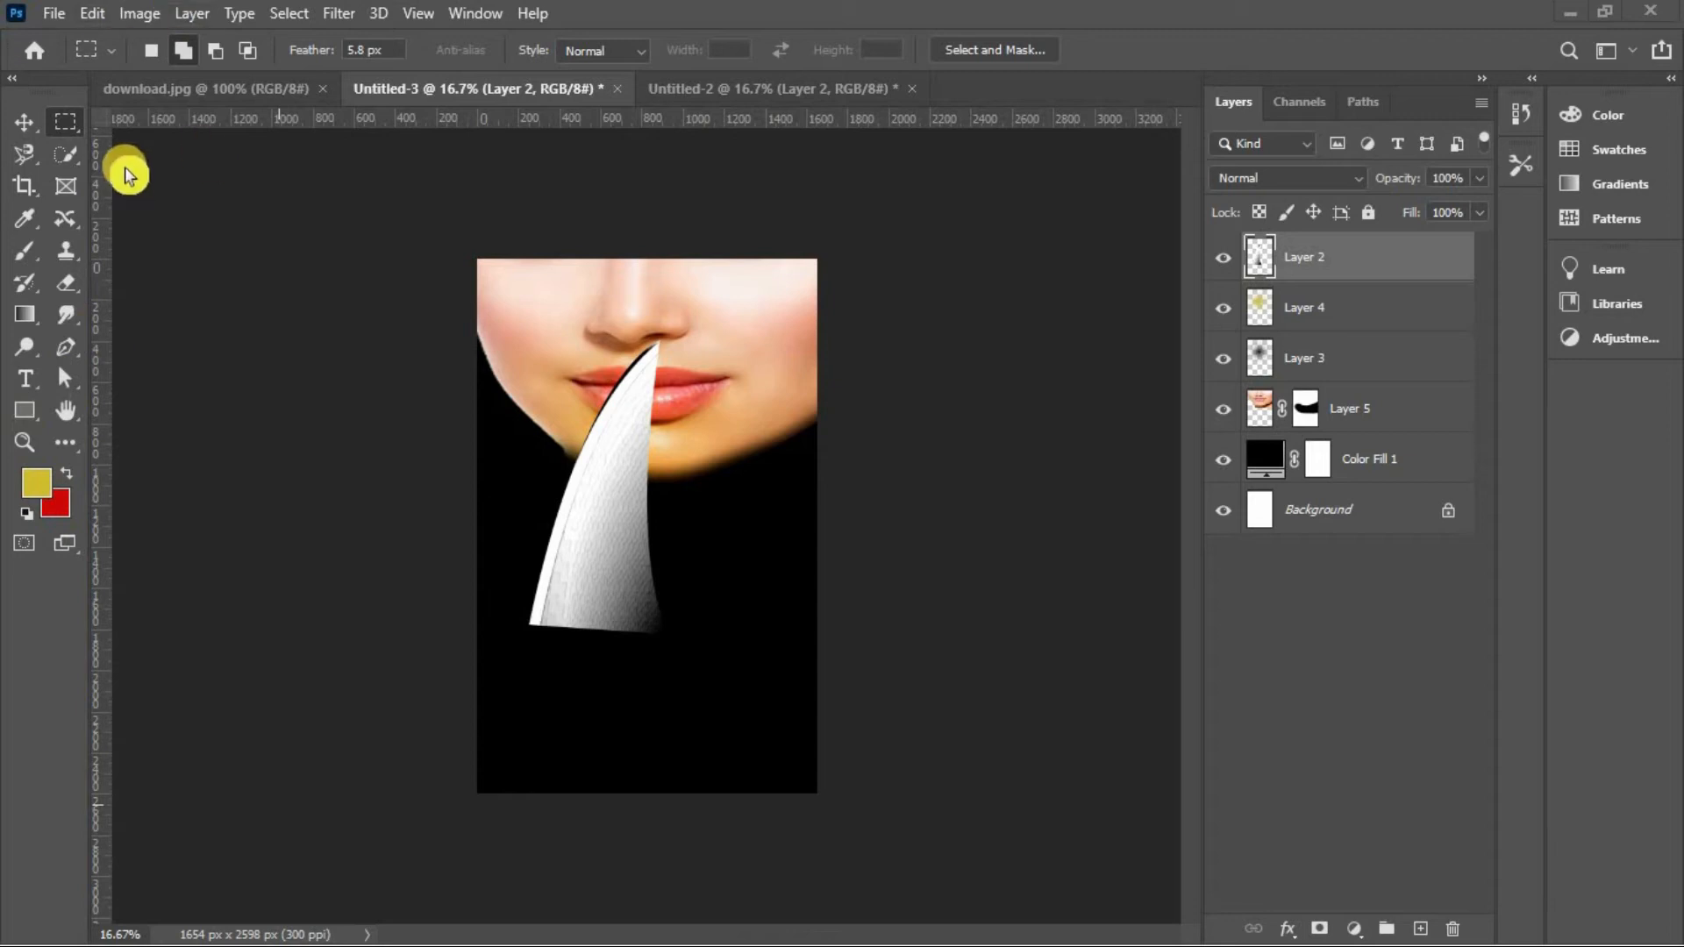
# Unlock the starfield image in download.jpg, bring it into Untitled-3 beneath the blade, and set its blend mode to Lighter Color.
pyautogui.click(162, 93)
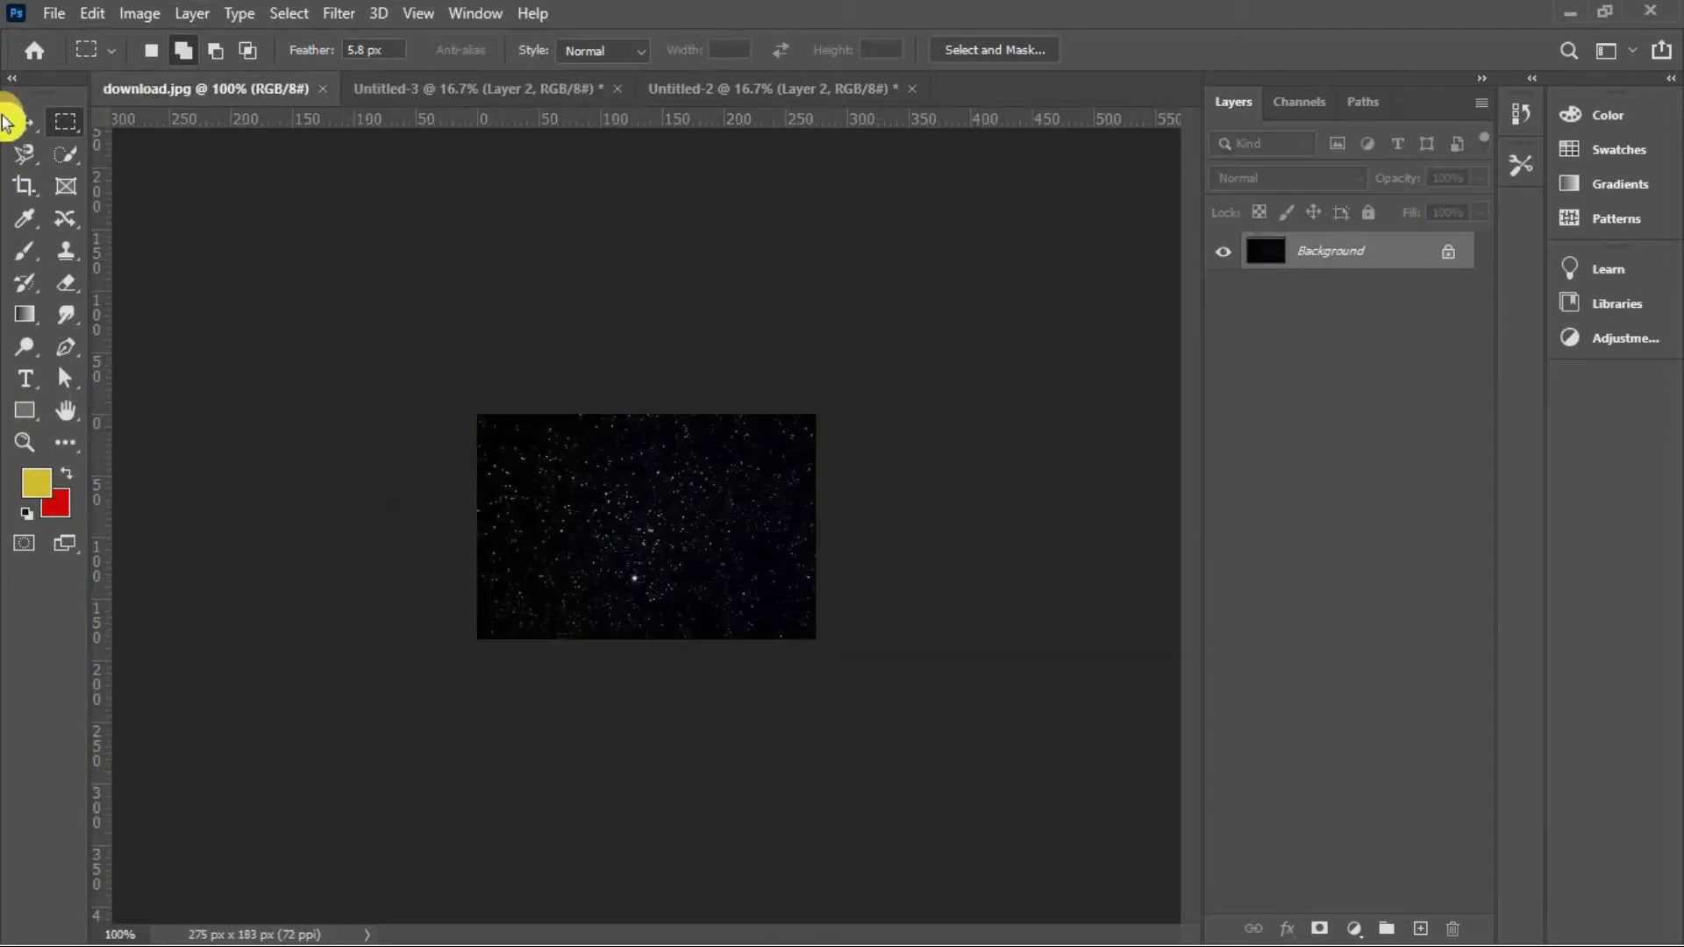
pyautogui.click(24, 125)
pyautogui.click(1449, 254)
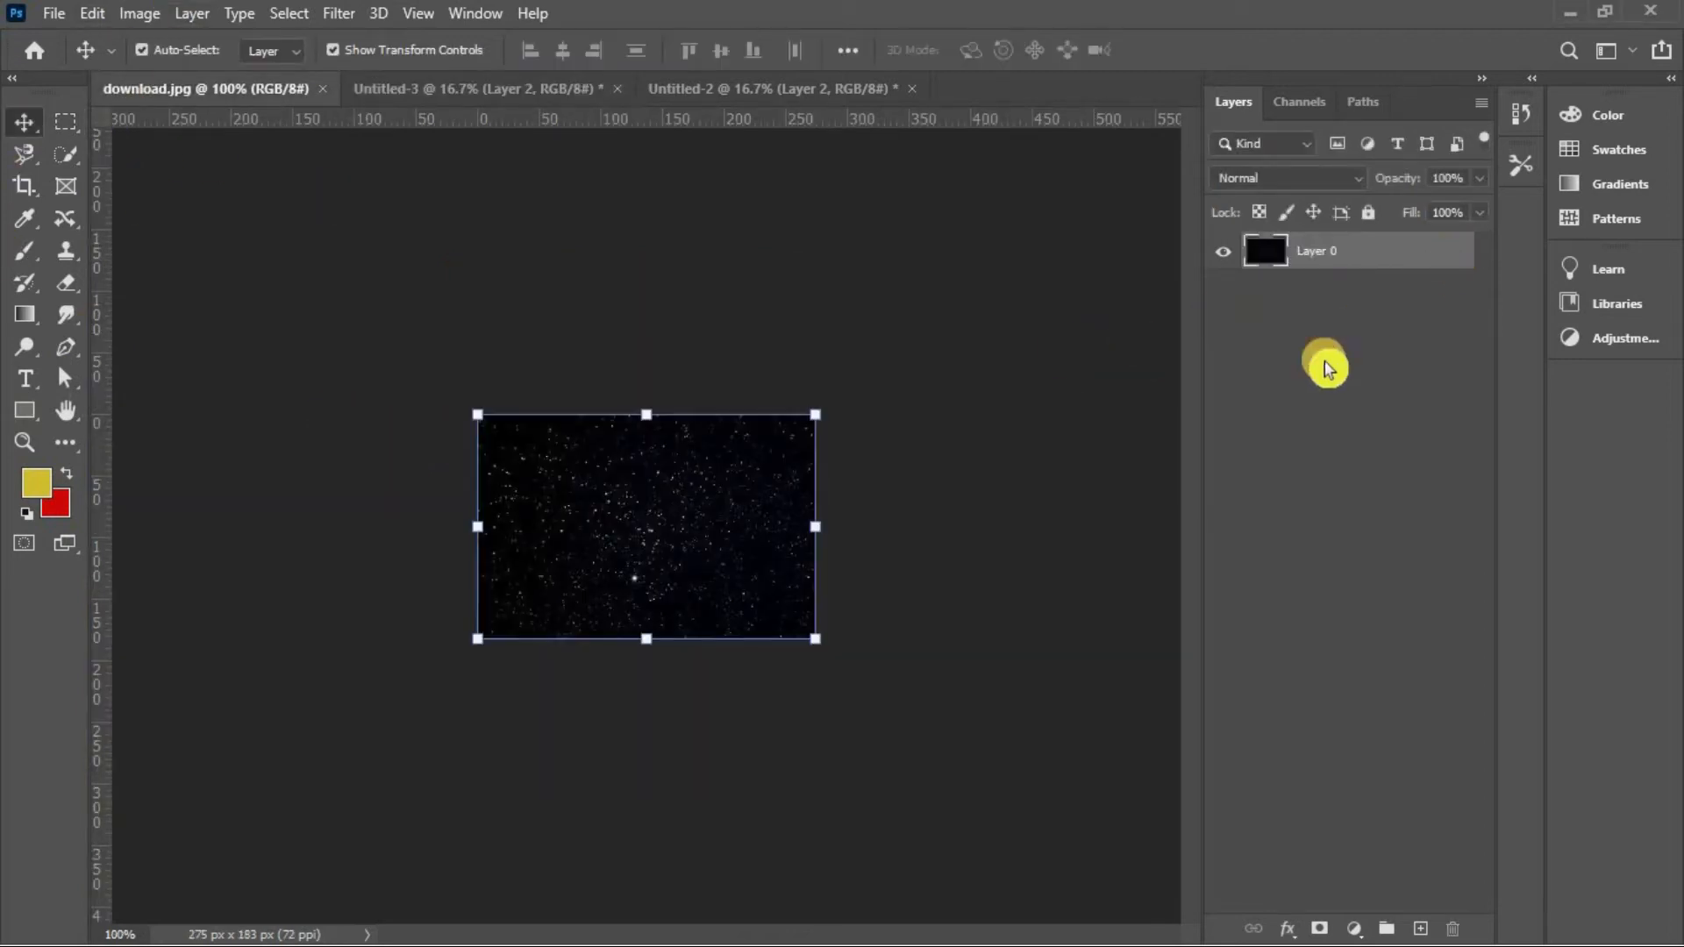
pyautogui.moveTo(654, 524); pyautogui.dragTo(827, 530)
pyautogui.click(1285, 178)
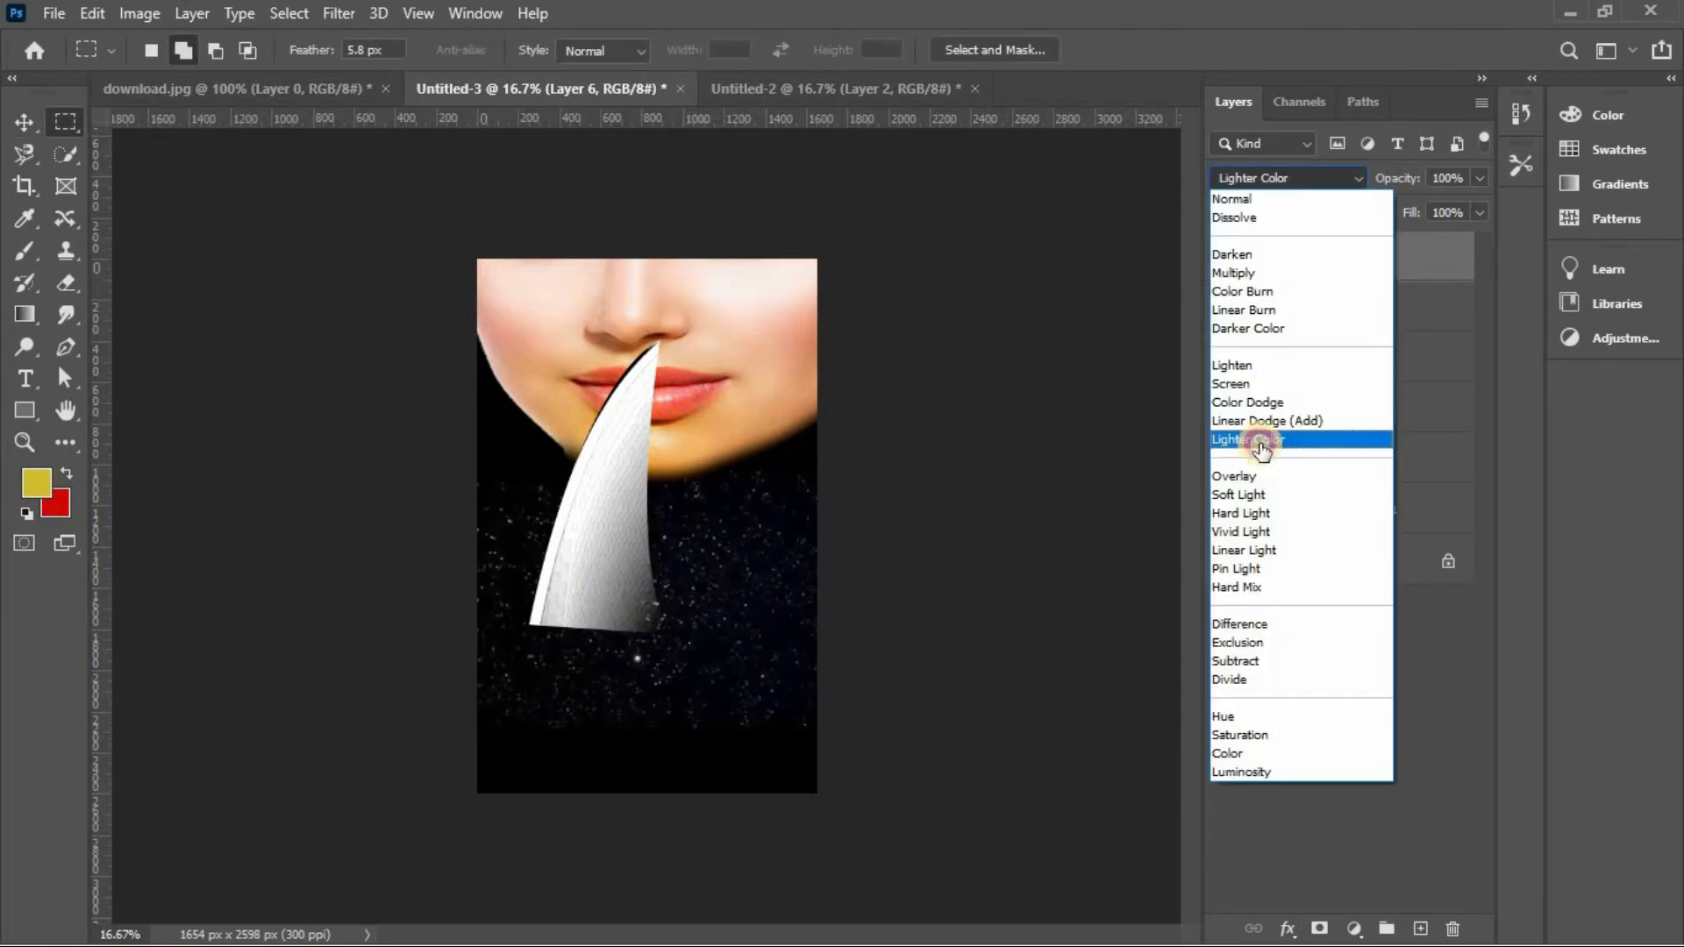
pyautogui.click(1261, 441)
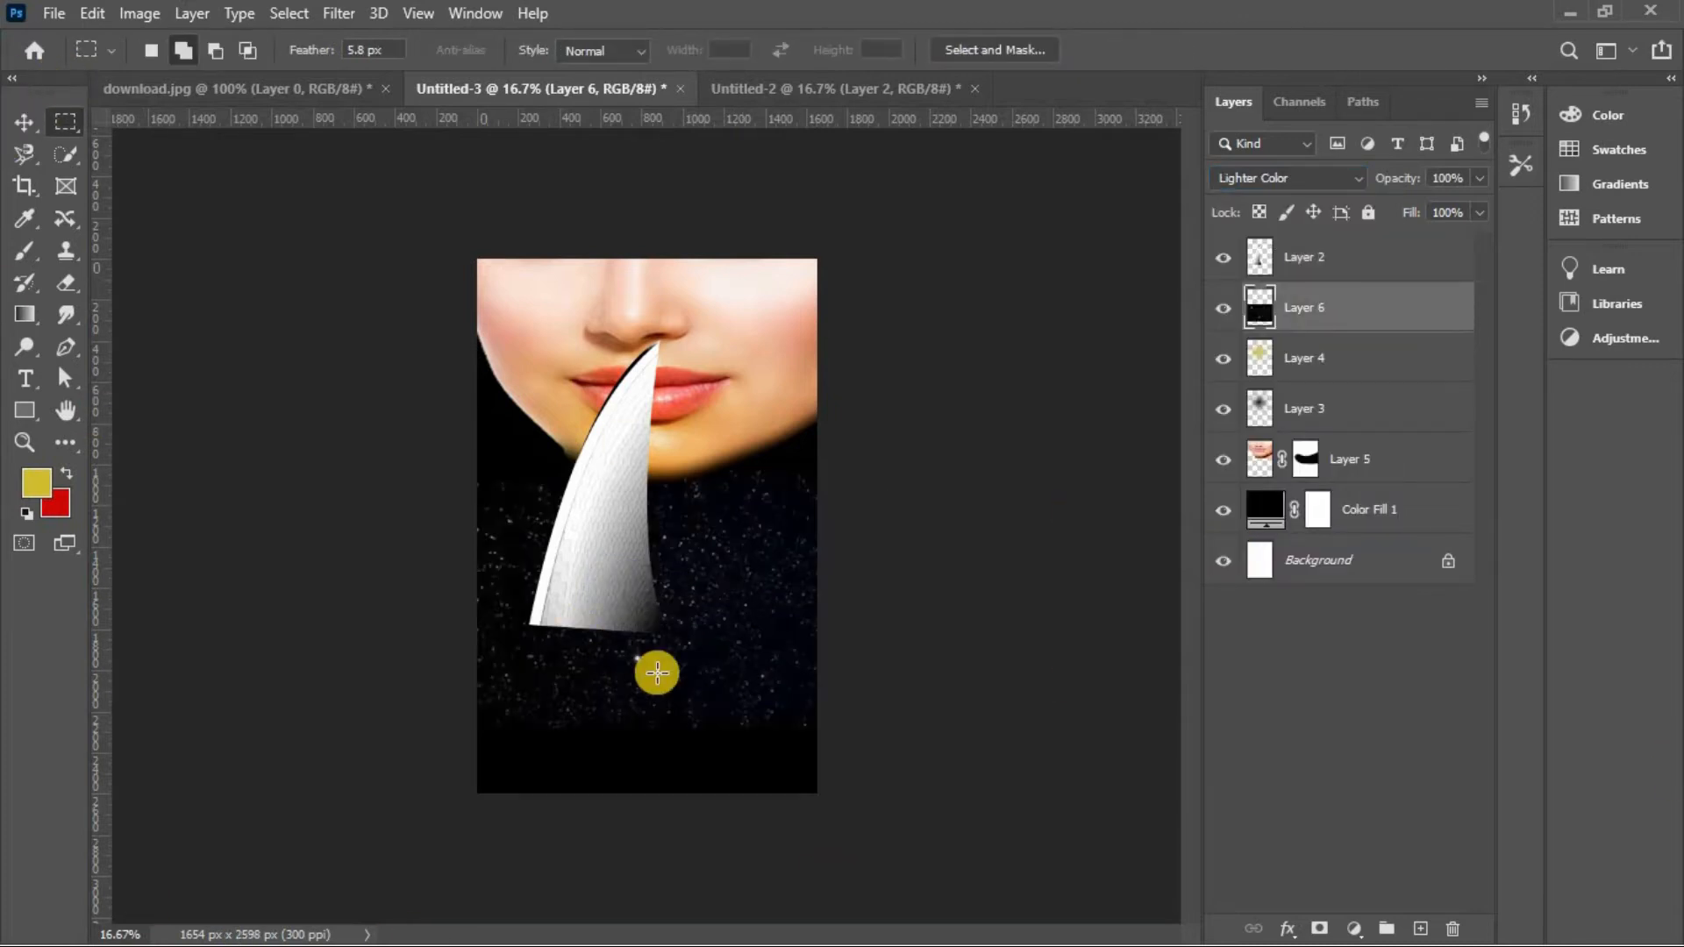
# Add a layer mask to the starfield layer and fade out its lower edge with black-to-white linear gradients.
pyautogui.click(21, 315)
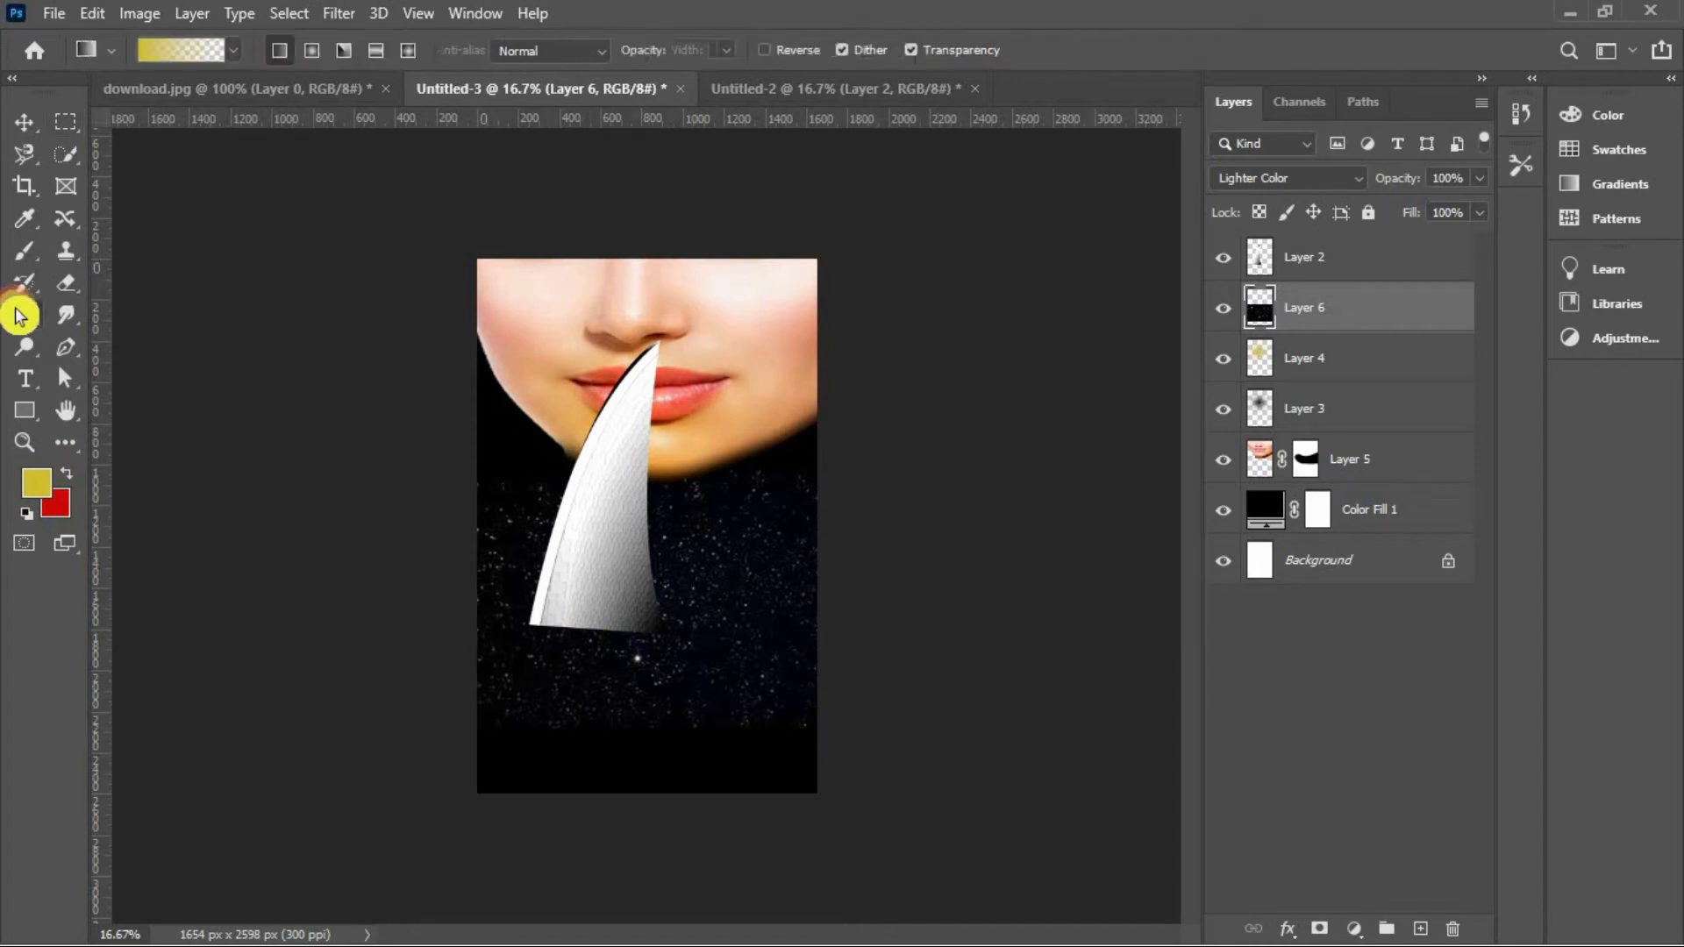
pyautogui.rightClick(21, 315)
pyautogui.click(166, 312)
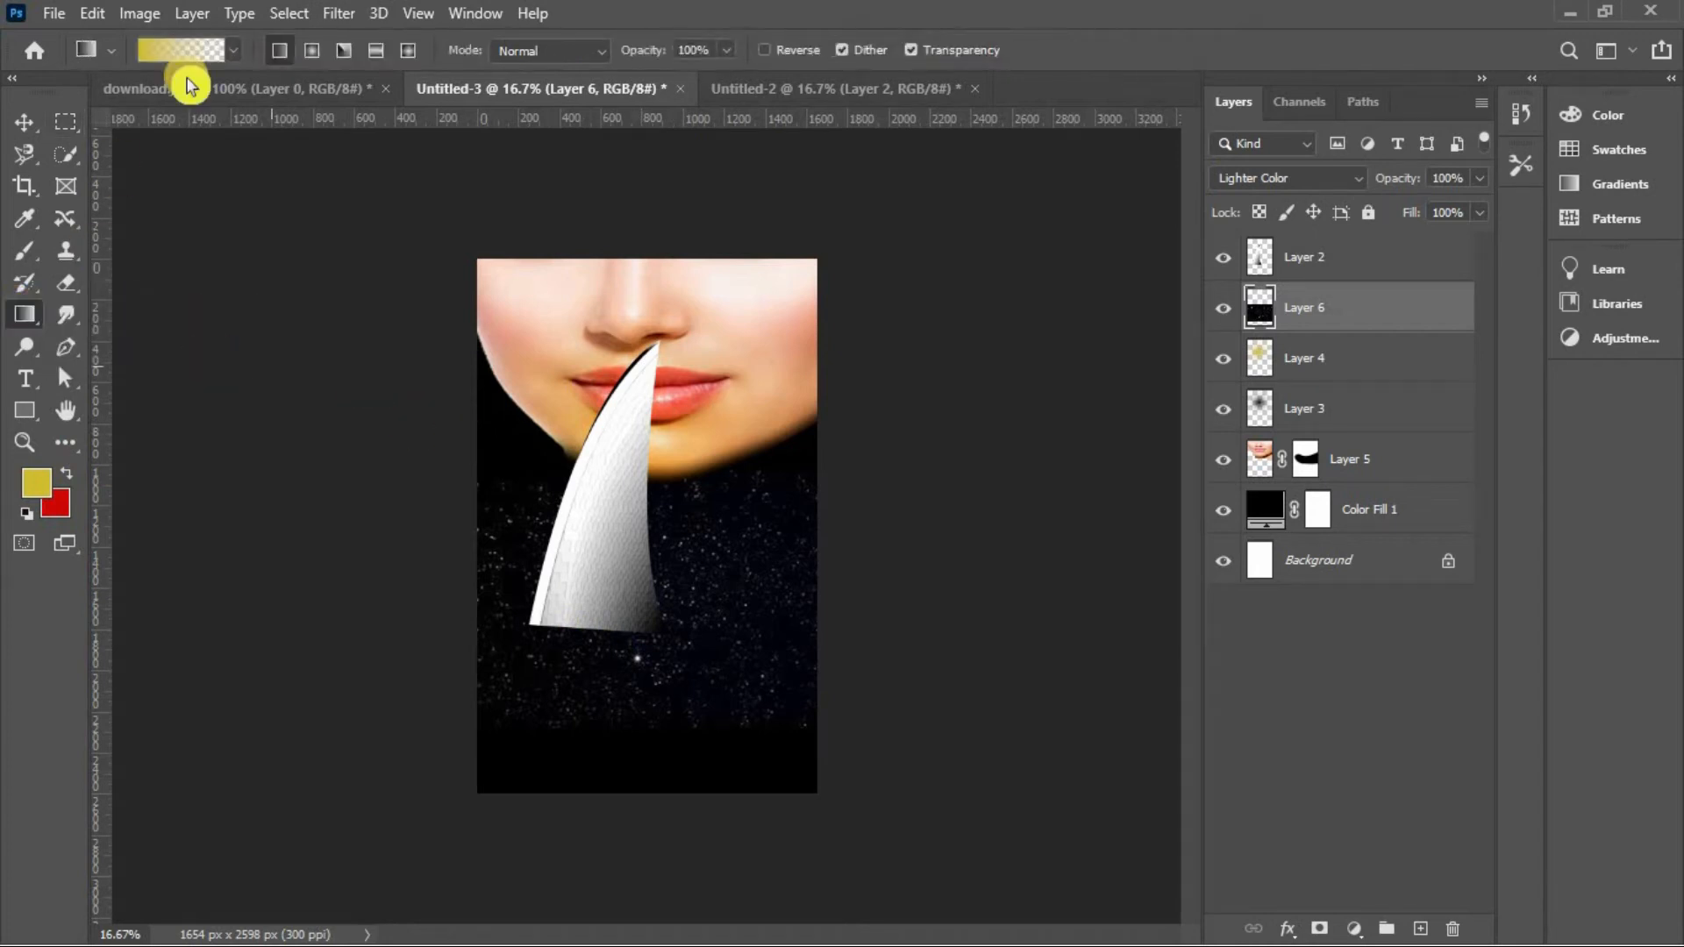
pyautogui.click(233, 50)
pyautogui.click(165, 134)
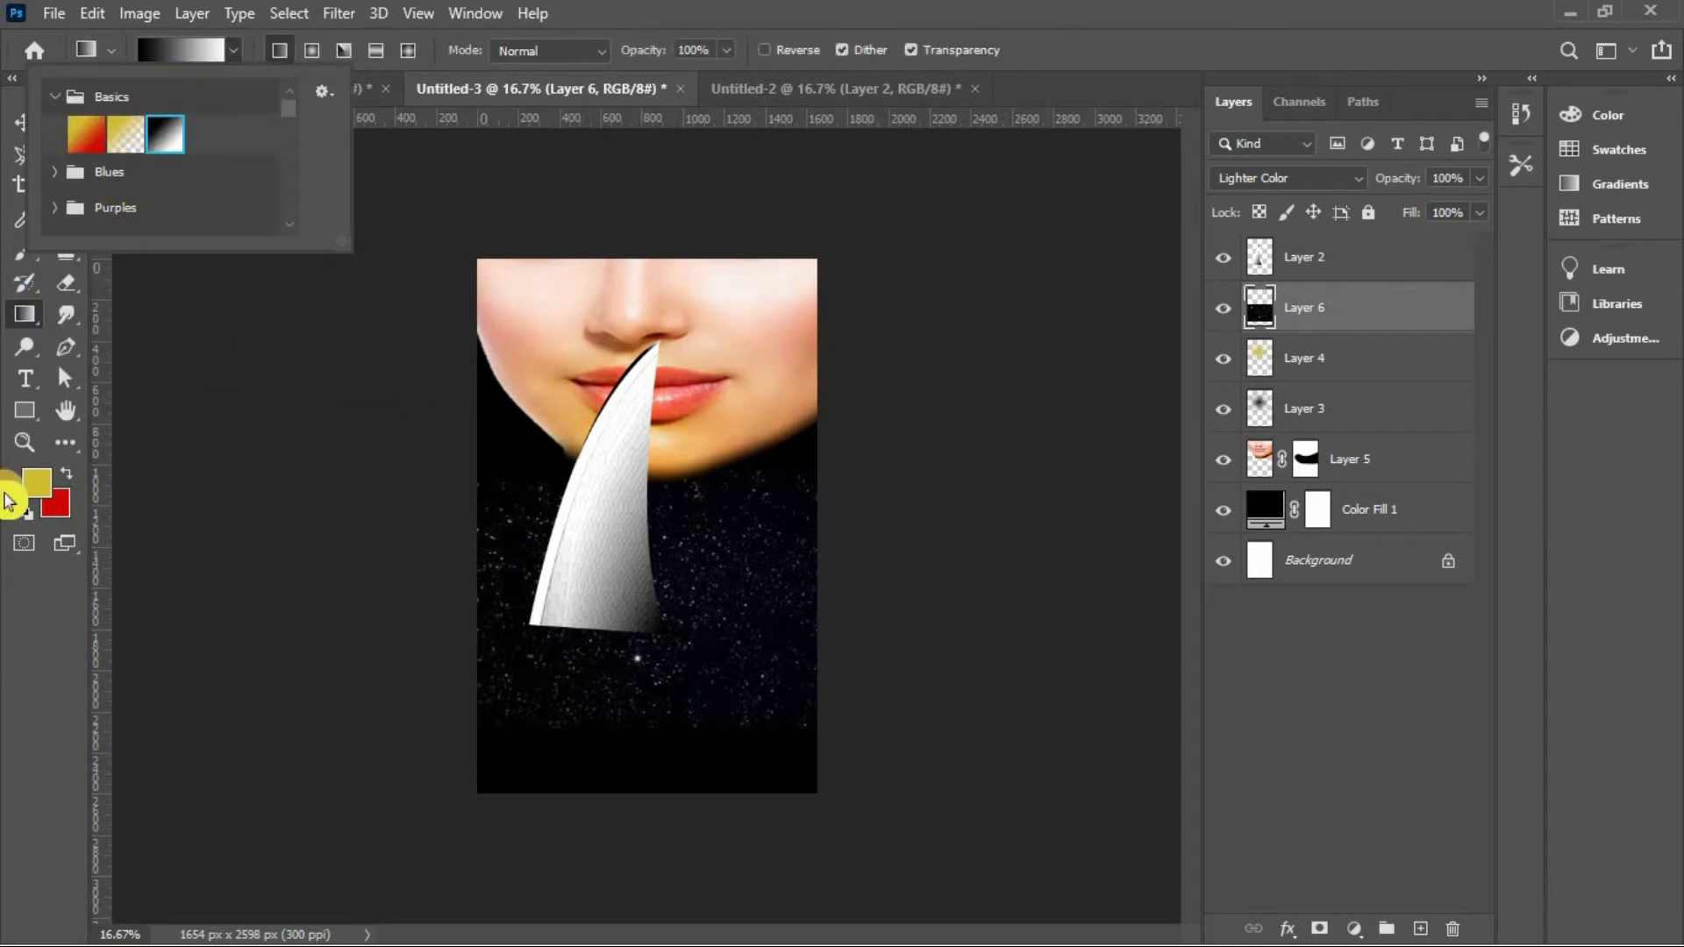
pyautogui.click(1327, 314)
pyautogui.click(1316, 928)
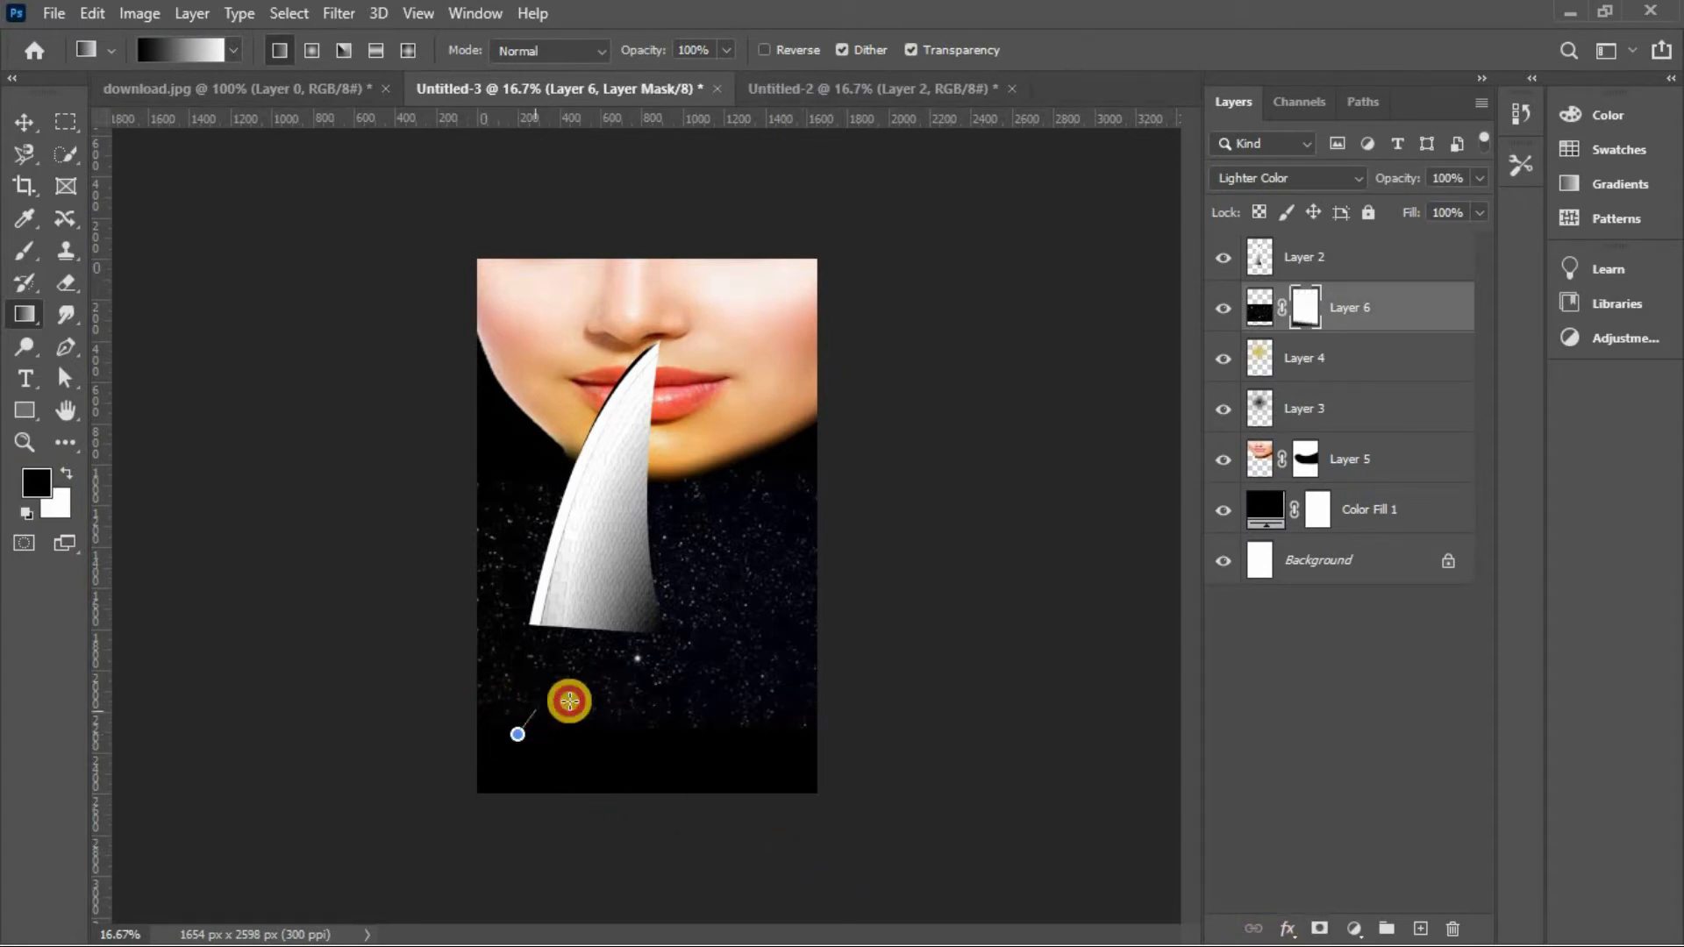
pyautogui.moveTo(569, 701); pyautogui.dragTo(687, 704)
pyautogui.moveTo(793, 743); pyautogui.dragTo(807, 653)
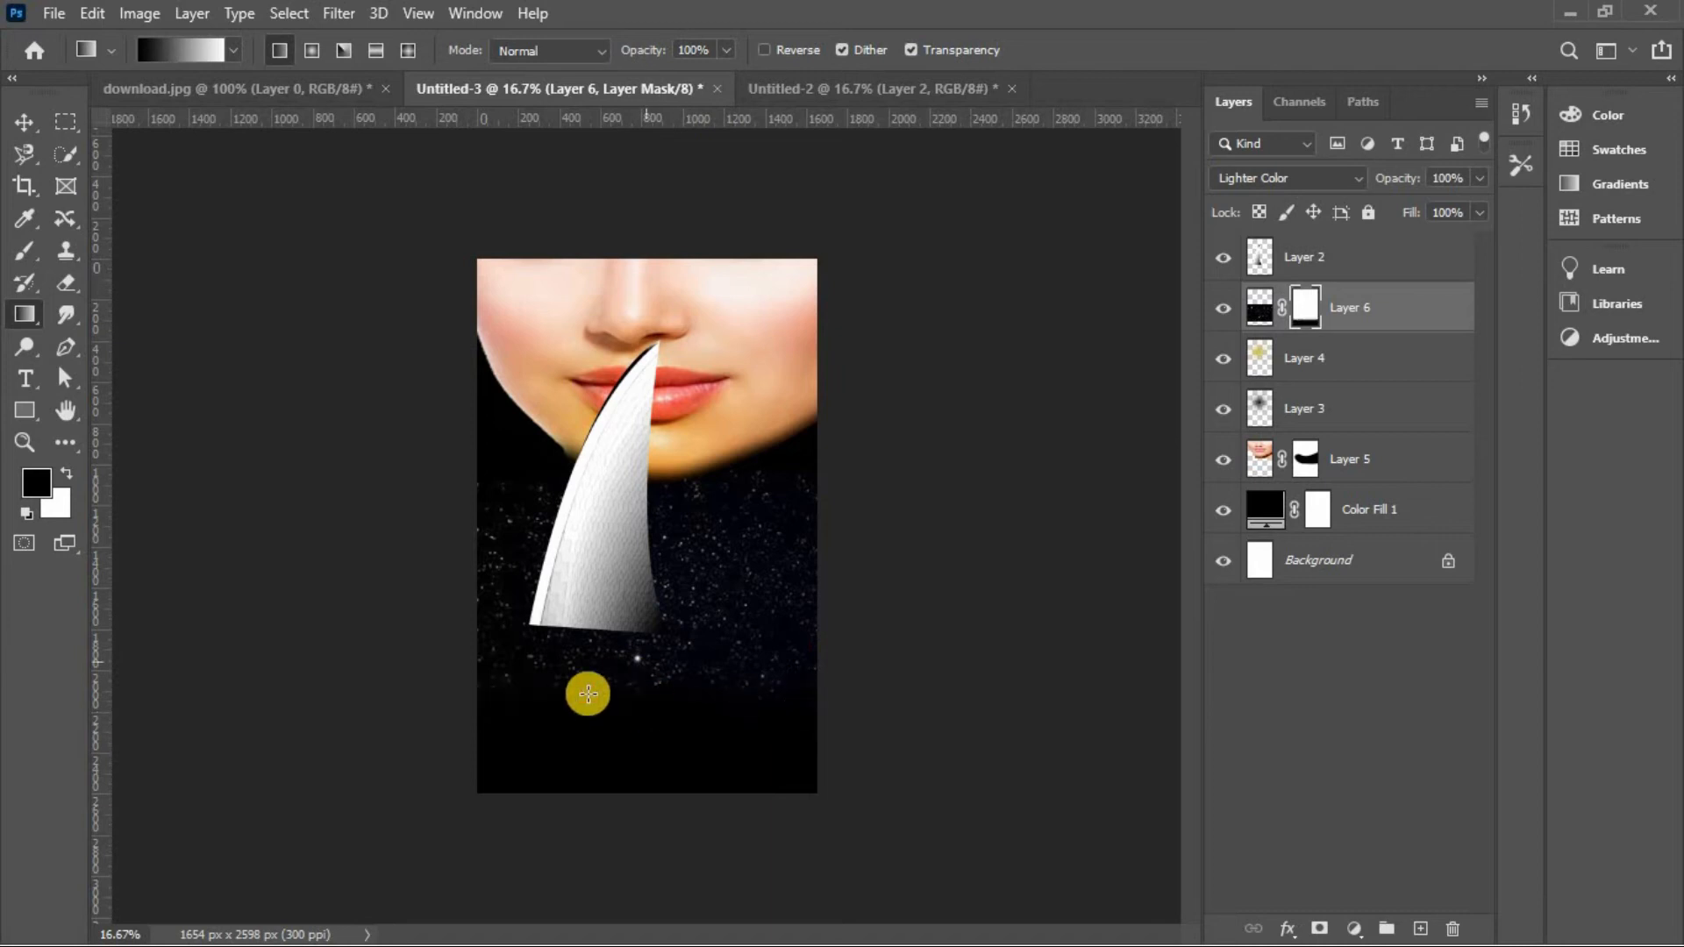
# Mask the blade layer with black-to-white gradients that fade its lower end, and move the starfield layer above it.
pyautogui.click(1310, 273)
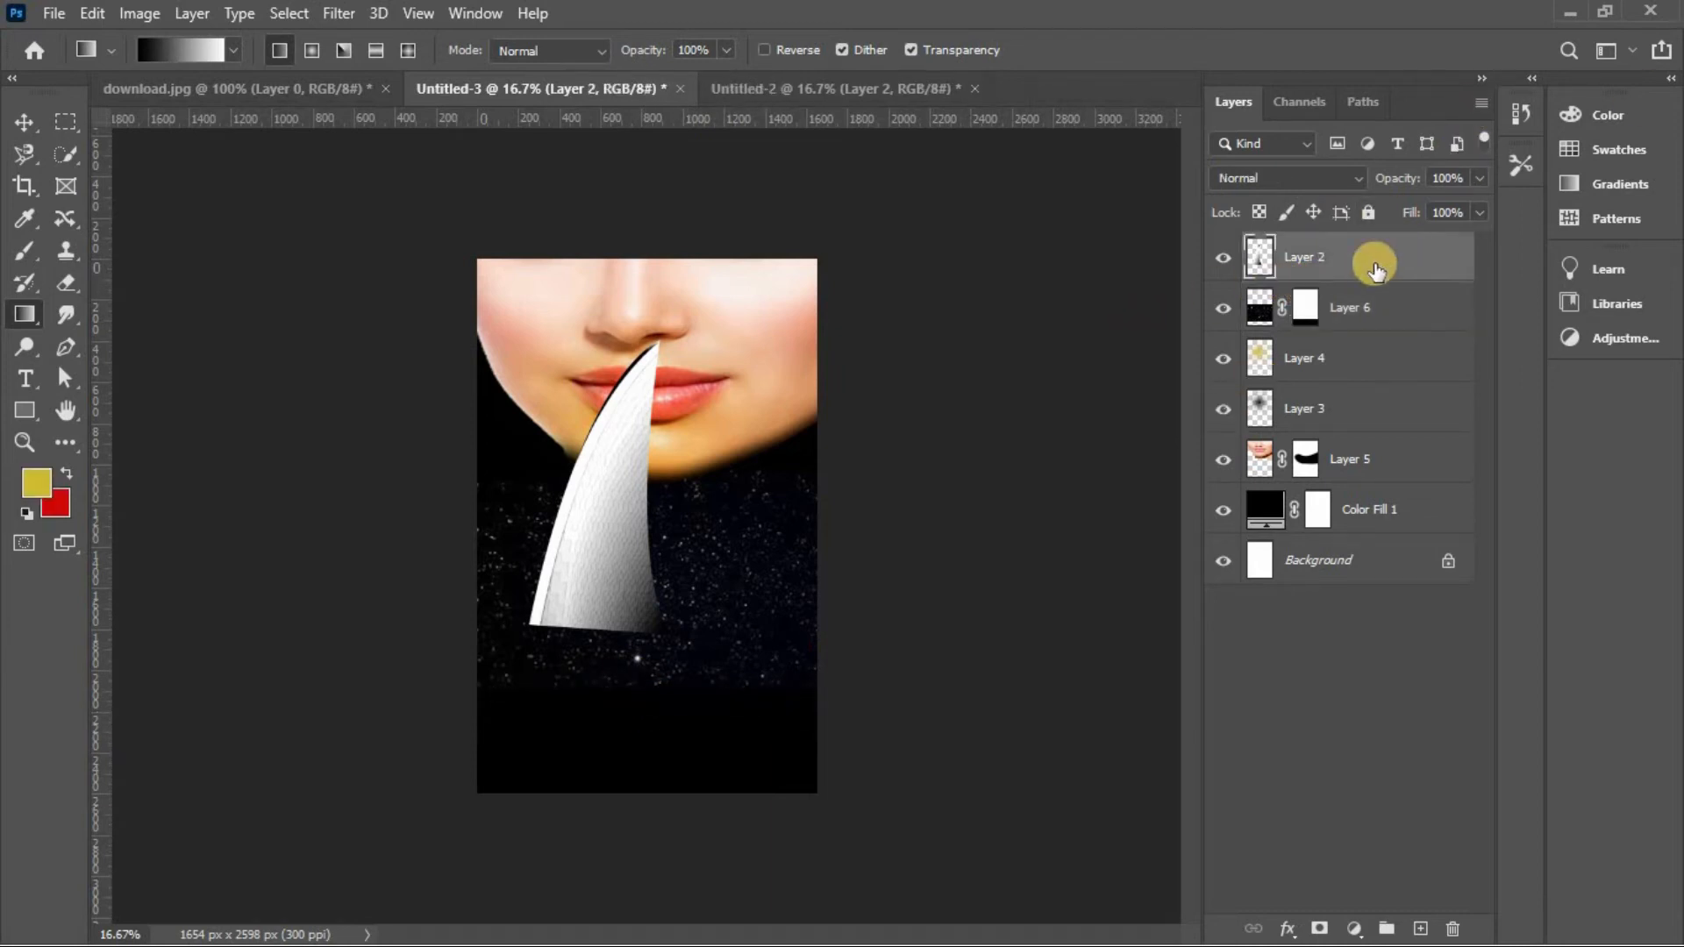
pyautogui.click(1318, 930)
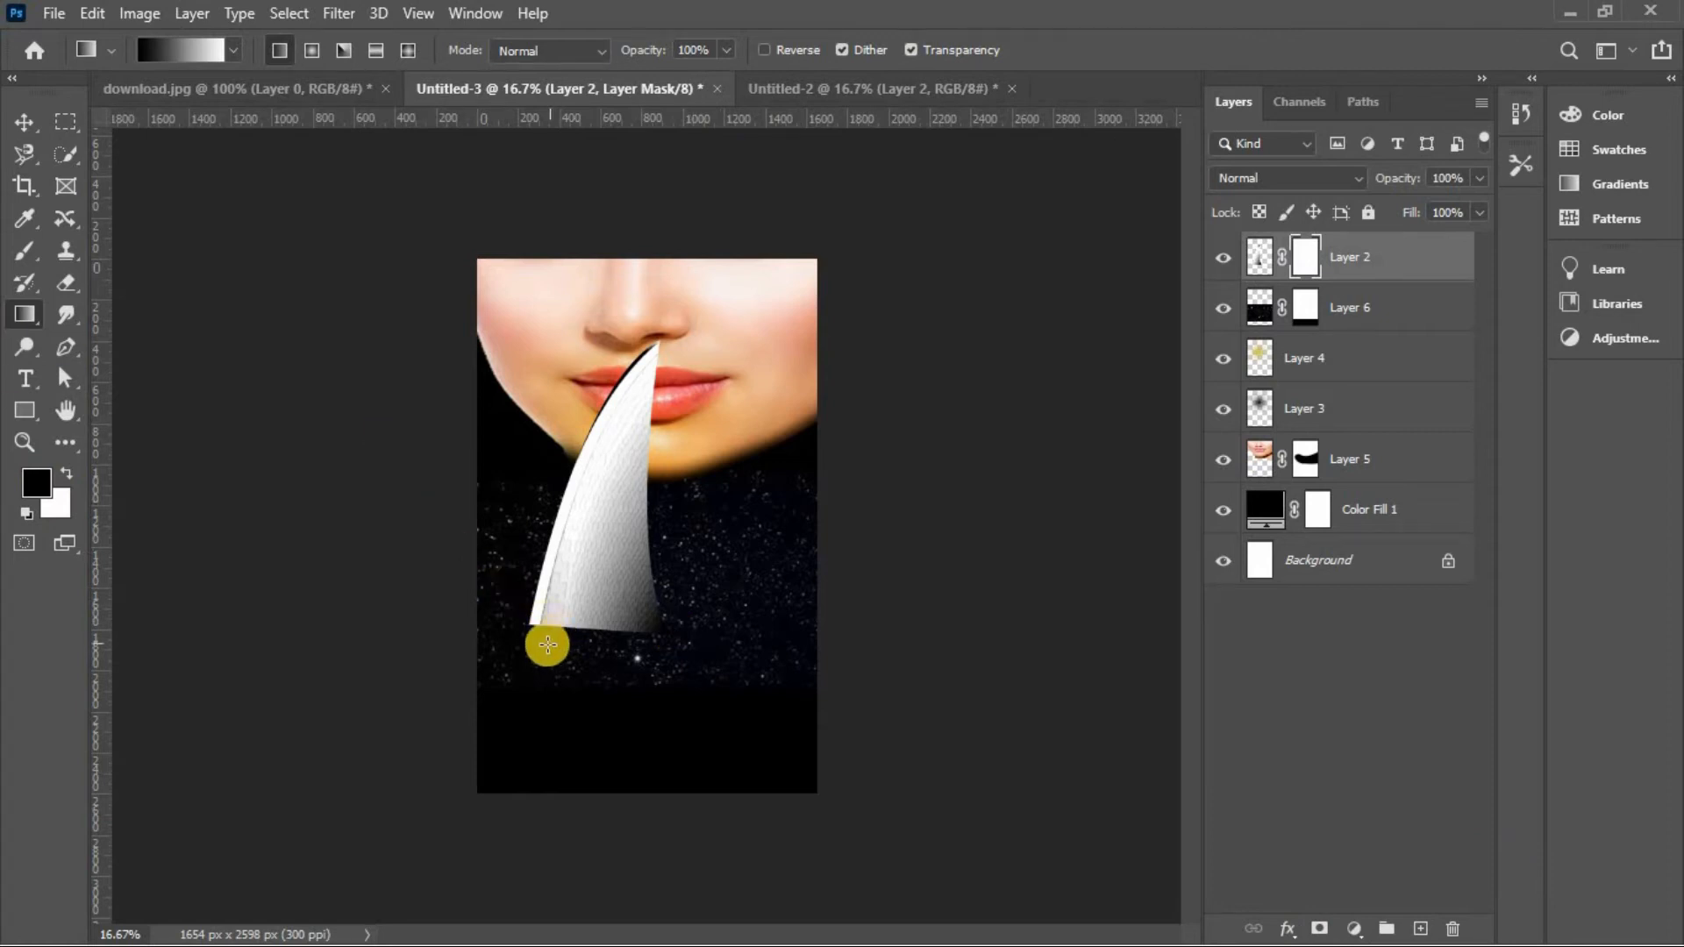
pyautogui.moveTo(546, 644); pyautogui.dragTo(549, 578)
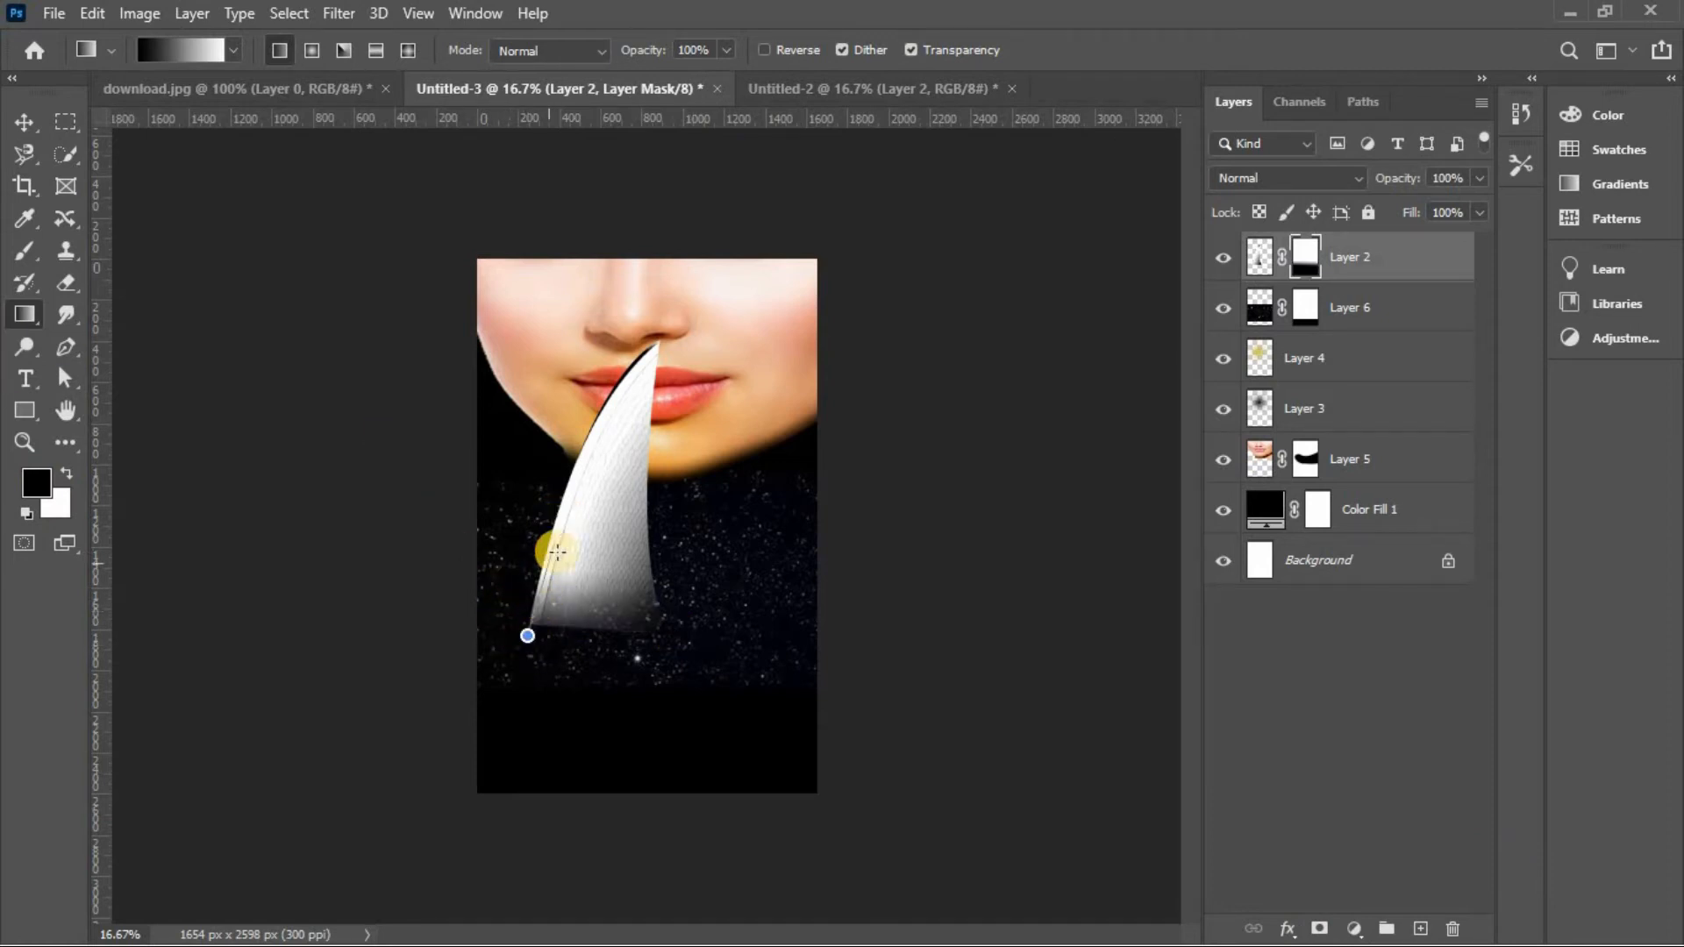
pyautogui.moveTo(527, 635); pyautogui.dragTo(557, 552)
pyautogui.moveTo(526, 643); pyautogui.dragTo(557, 566)
pyautogui.moveTo(546, 605); pyautogui.dragTo(581, 500)
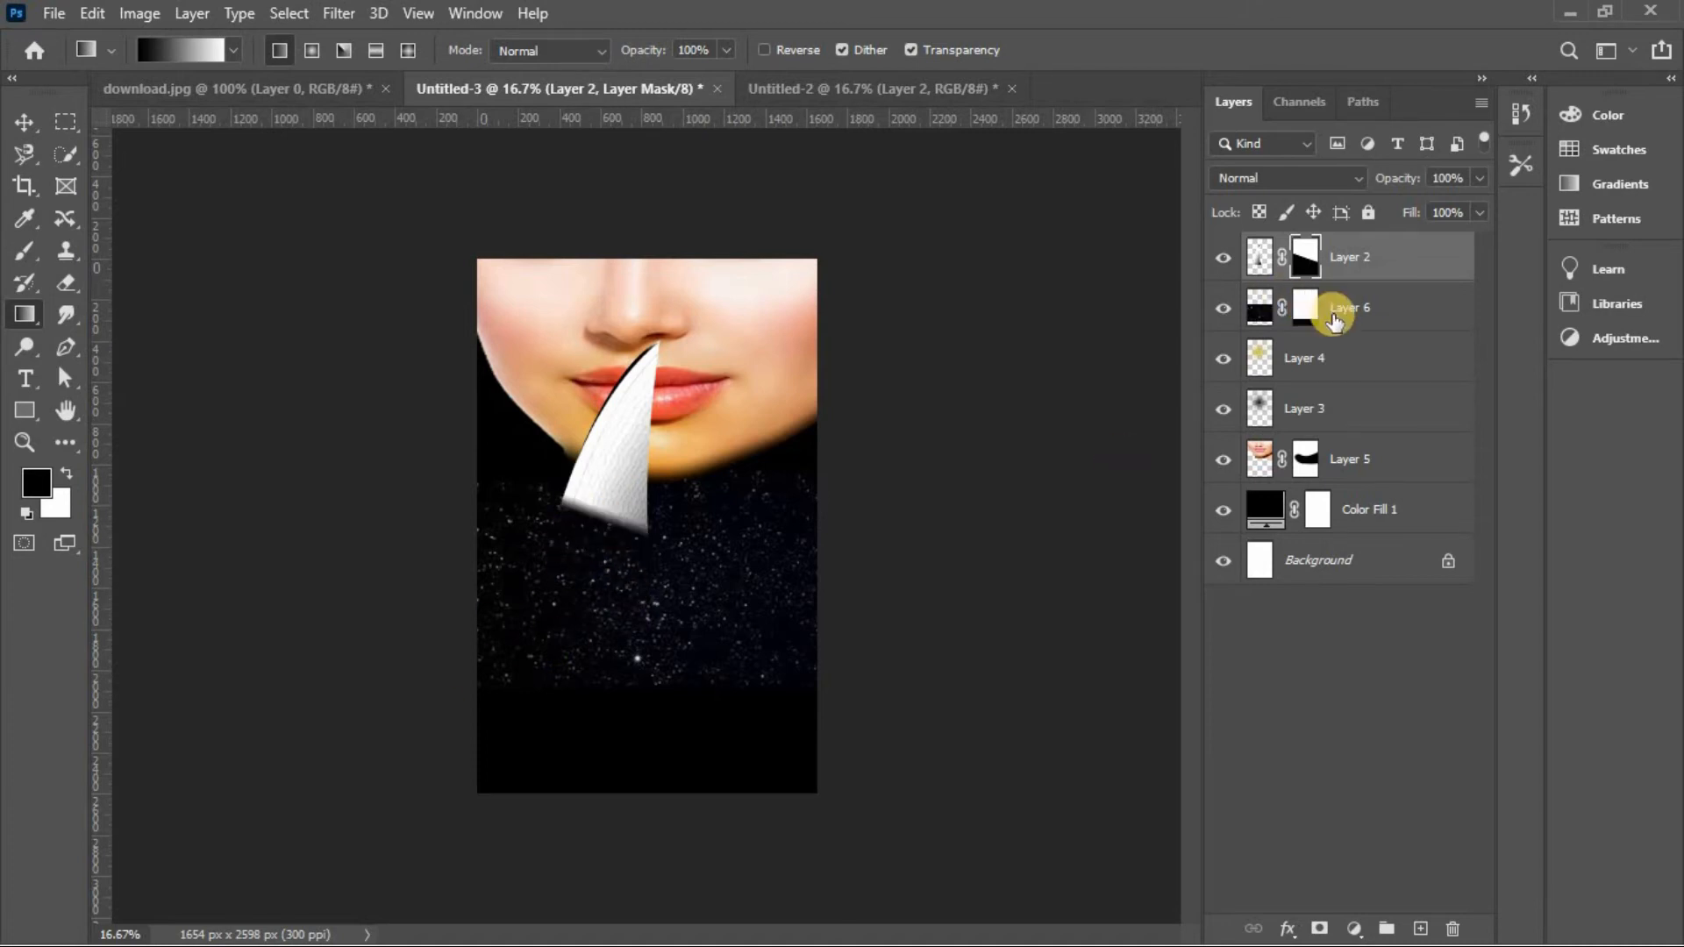
pyautogui.click(1260, 310)
pyautogui.moveTo(493, 699); pyautogui.dragTo(545, 577)
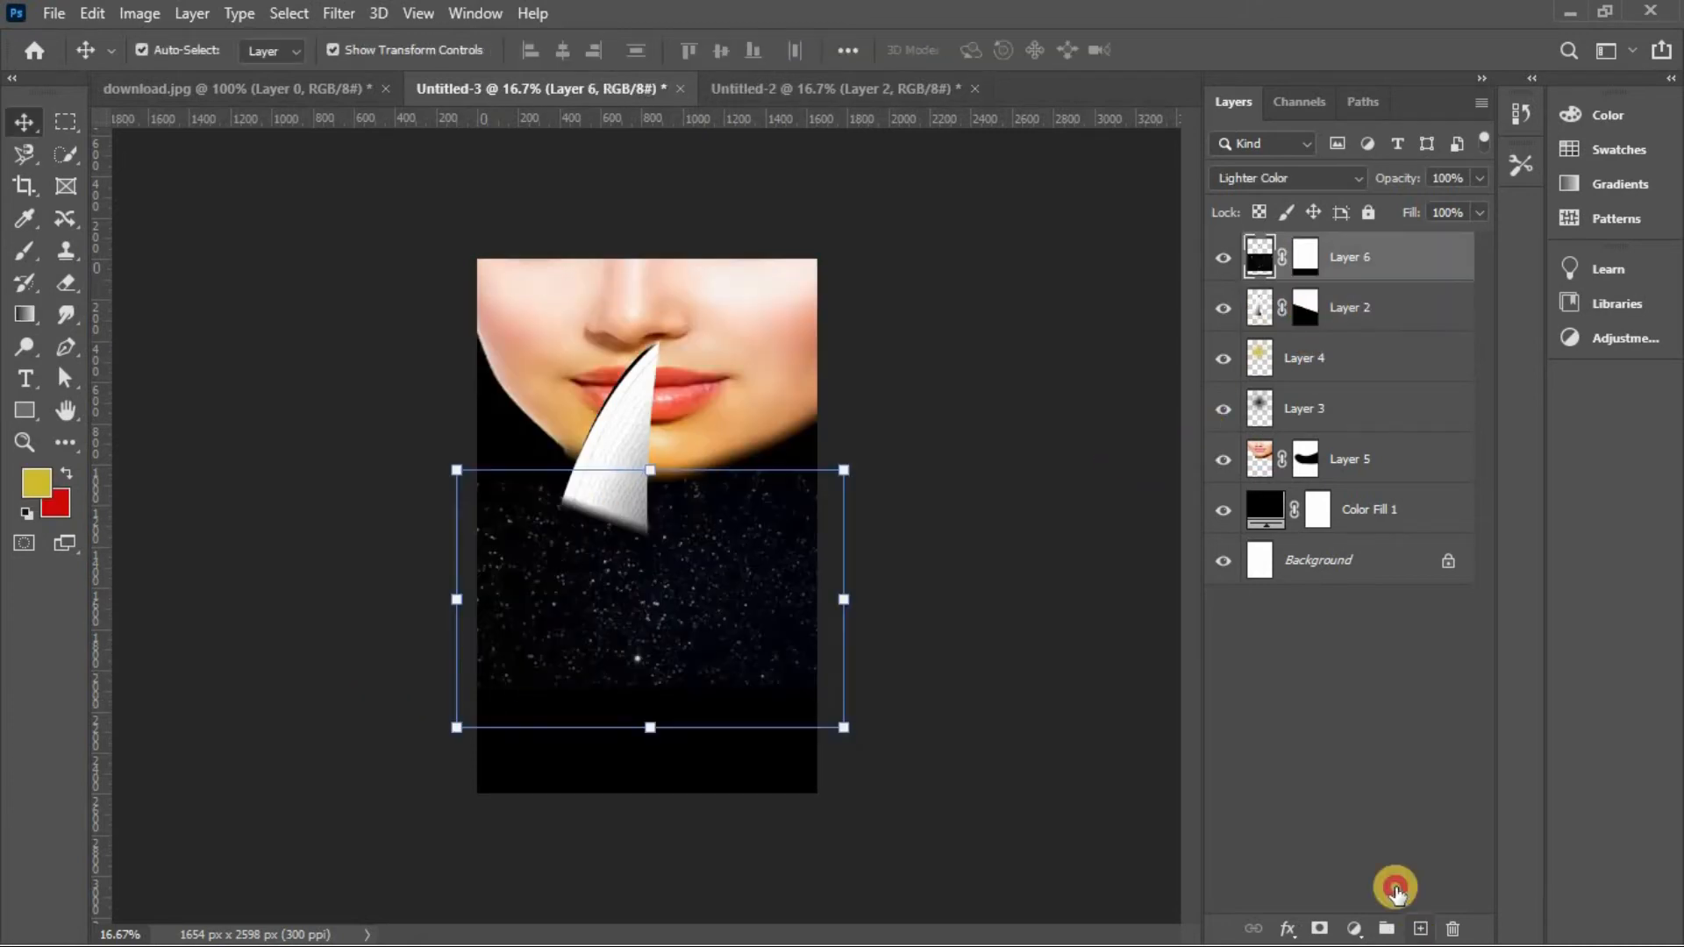
# Add a new top layer and dab a soft white glow over the chin beside the blade.
pyautogui.click(1421, 927)
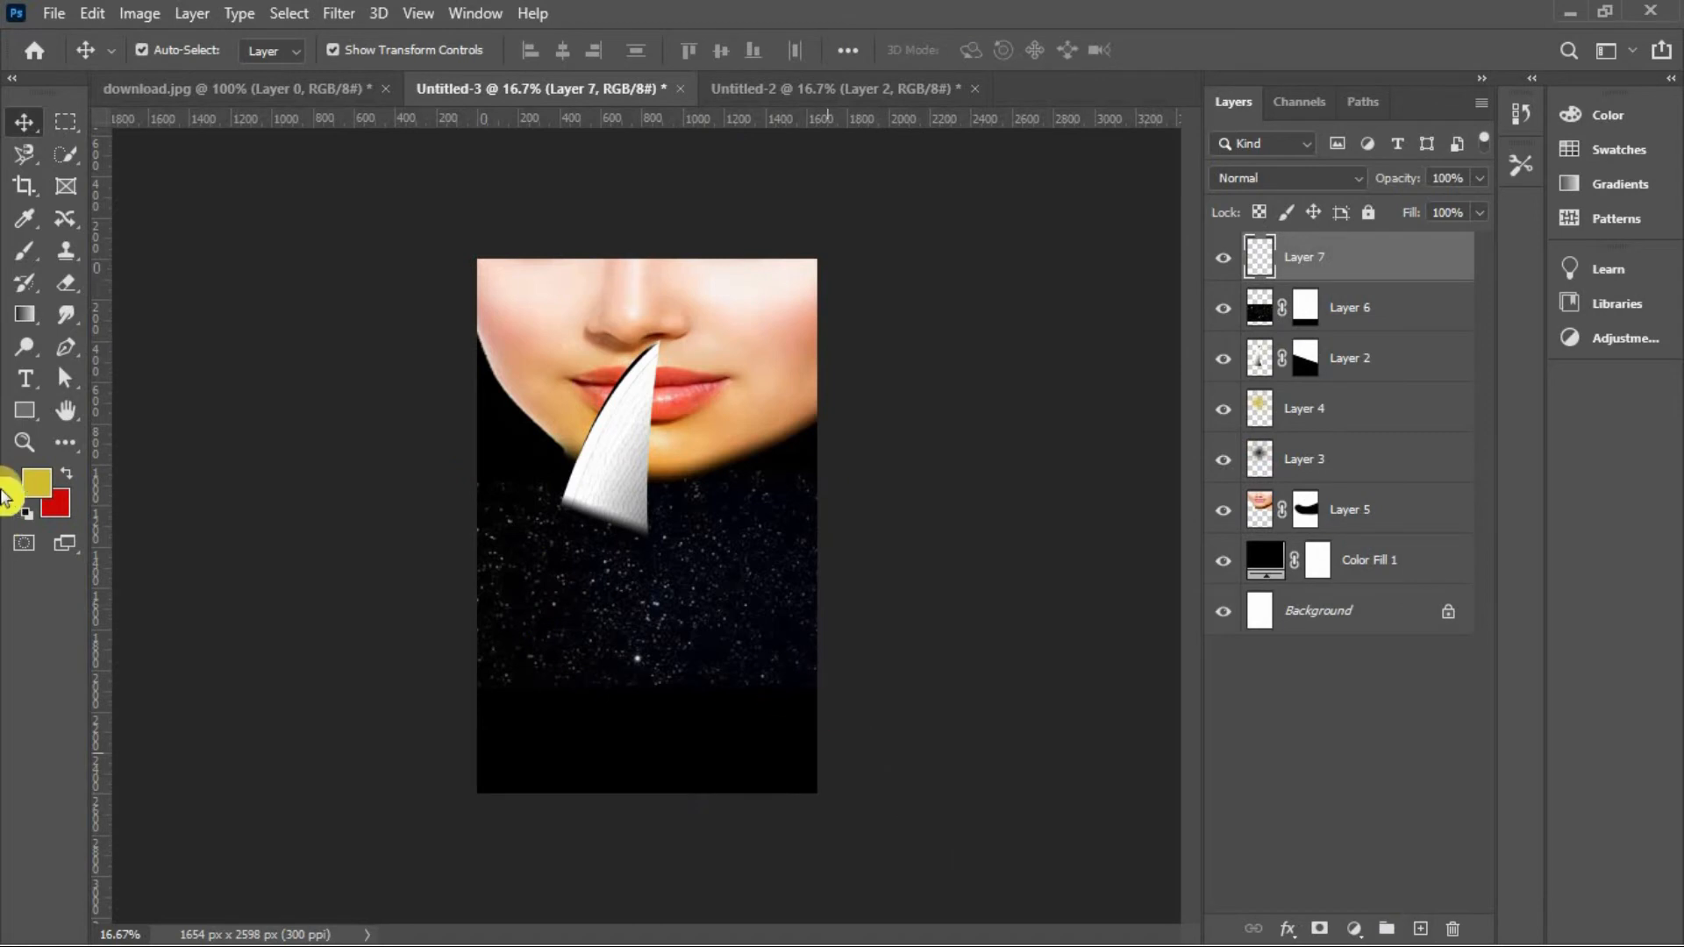
pyautogui.click(37, 487)
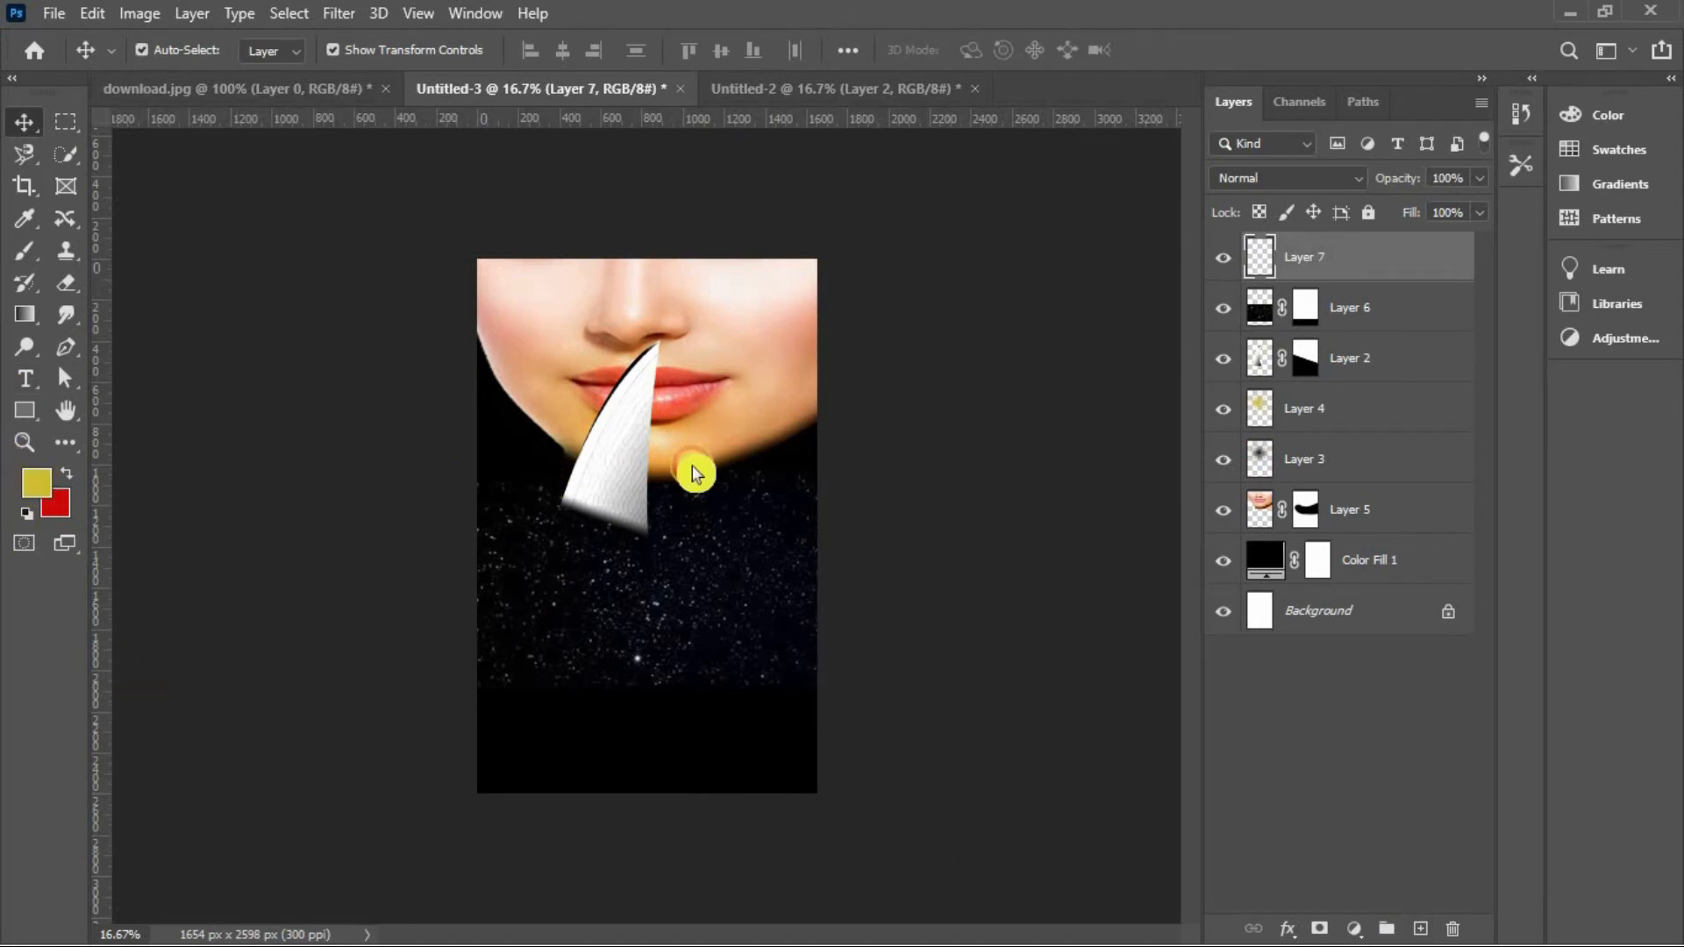
pyautogui.click(1017, 439)
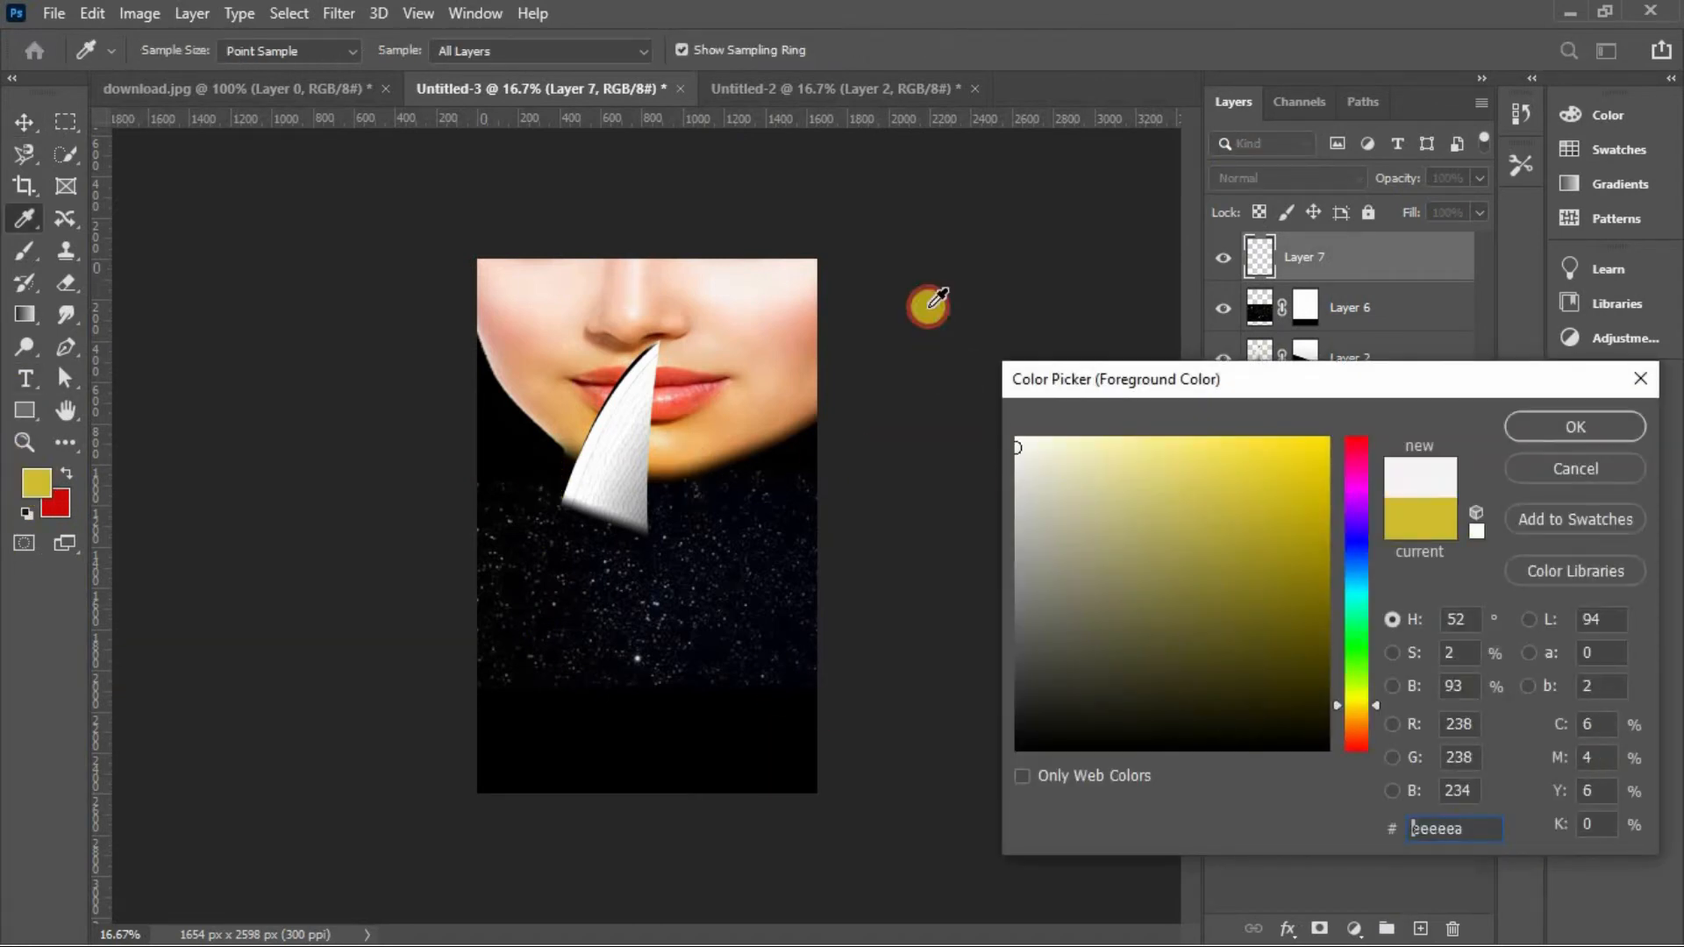
pyautogui.click(1574, 429)
pyautogui.click(21, 259)
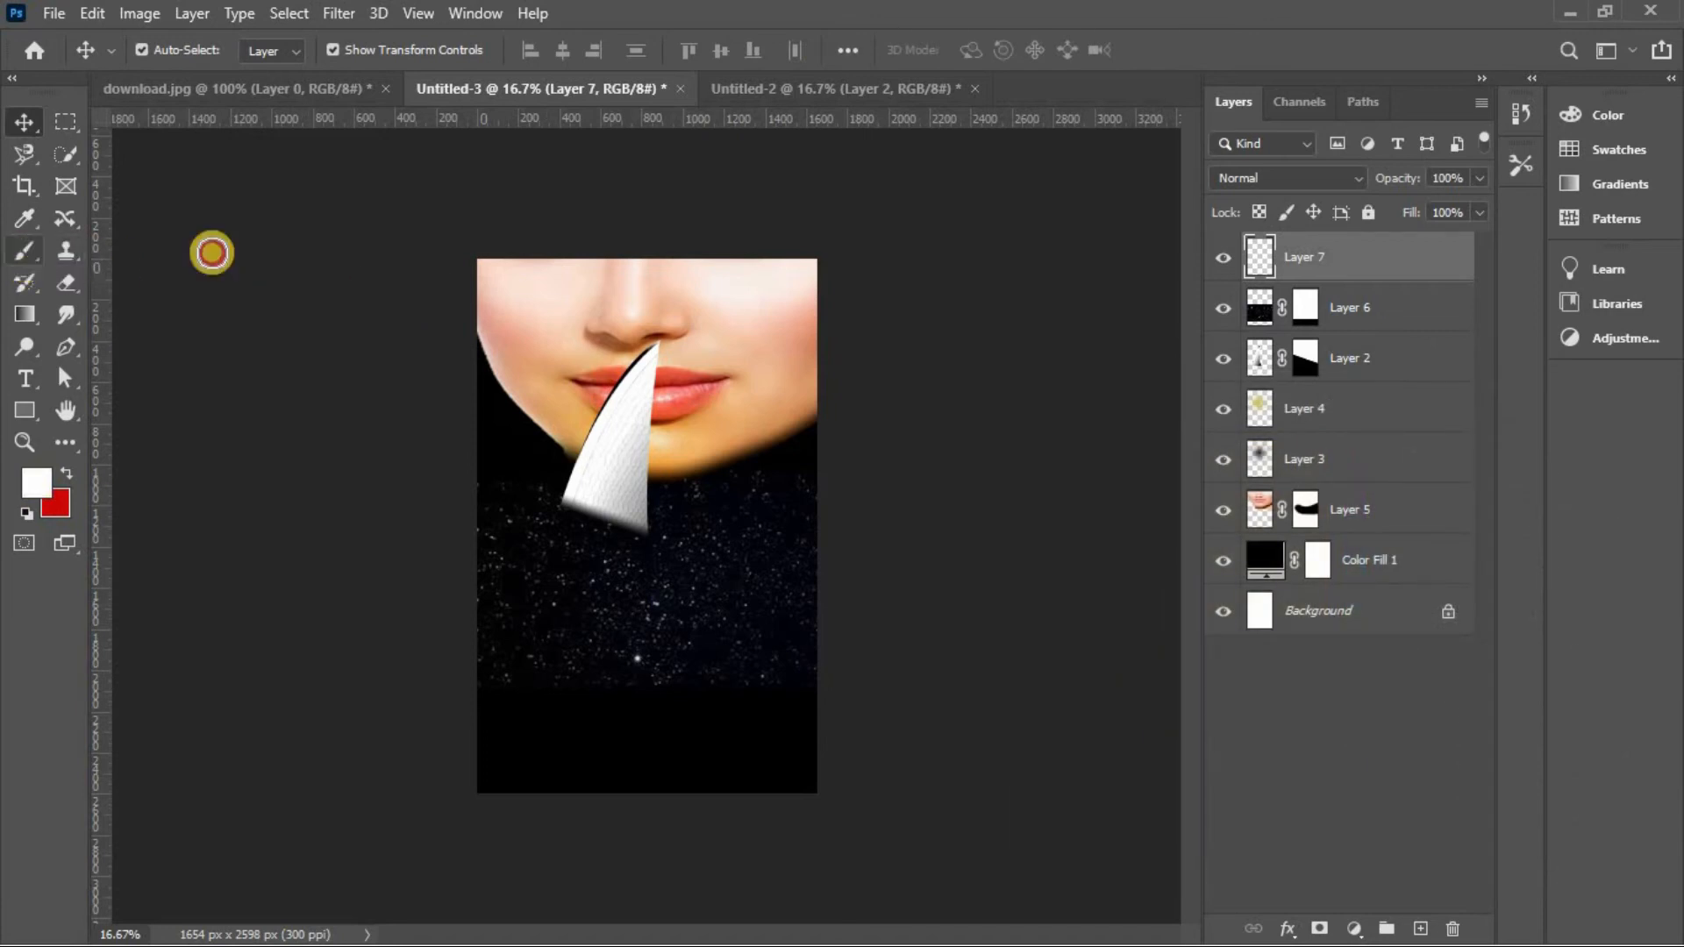
pyautogui.click(651, 455)
pyautogui.press('m')
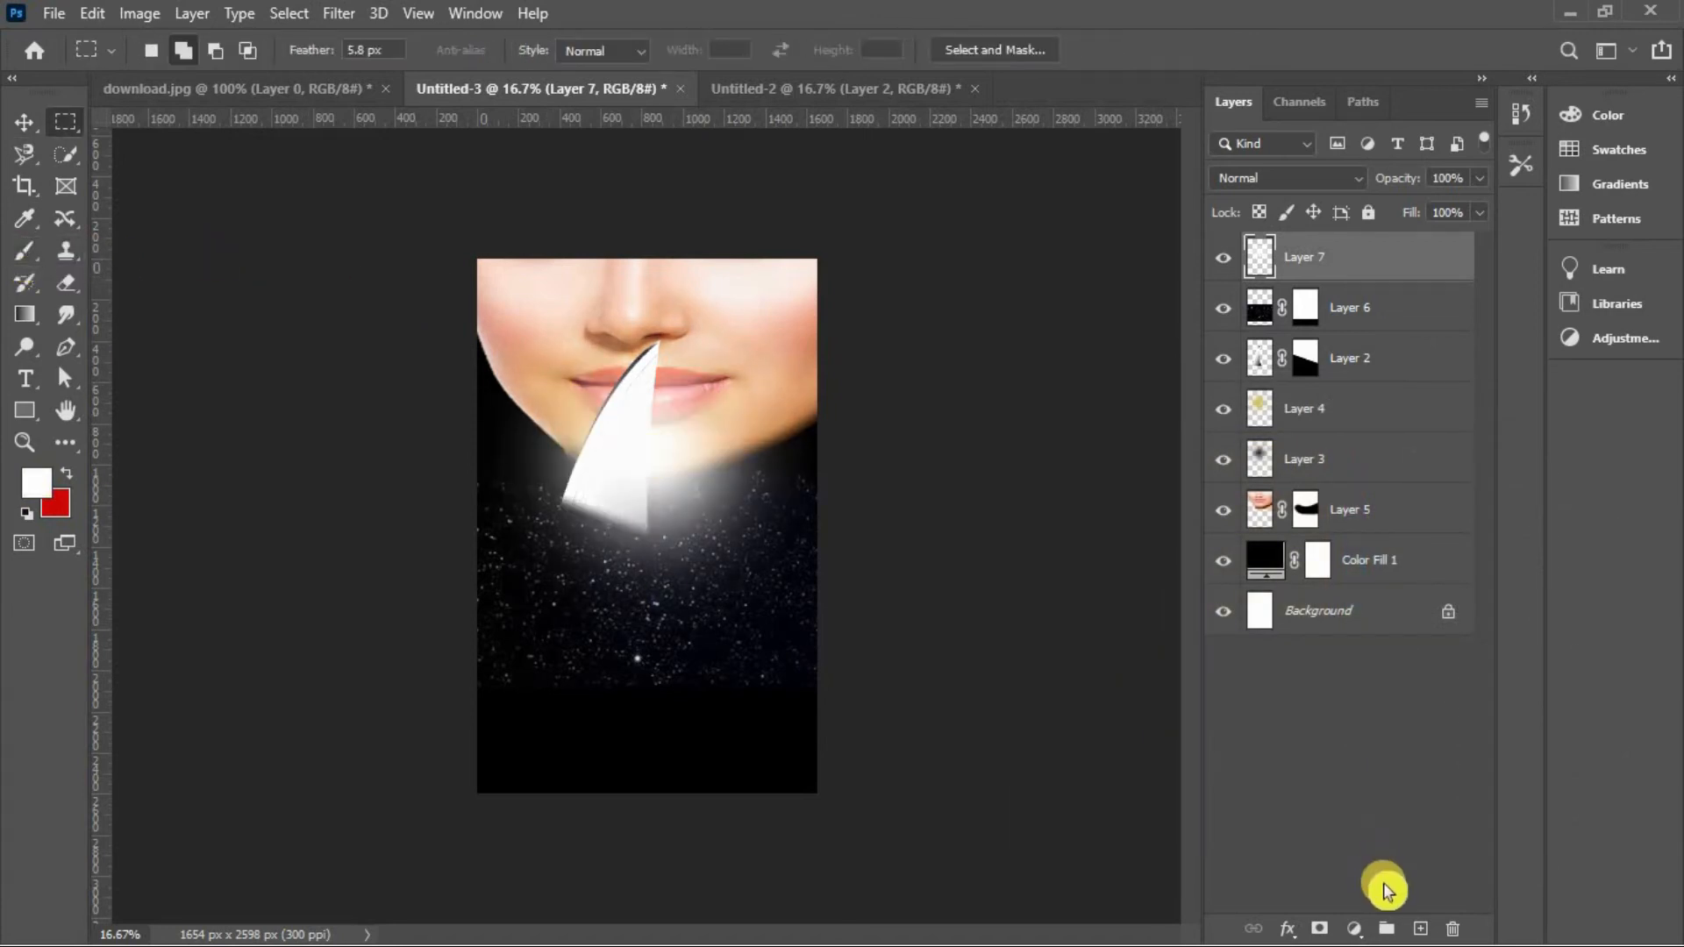
# Add a Gradient Fill layer using the color-to-transparent gradient and set its first color stop to black (000000).
pyautogui.click(1354, 930)
pyautogui.click(1377, 525)
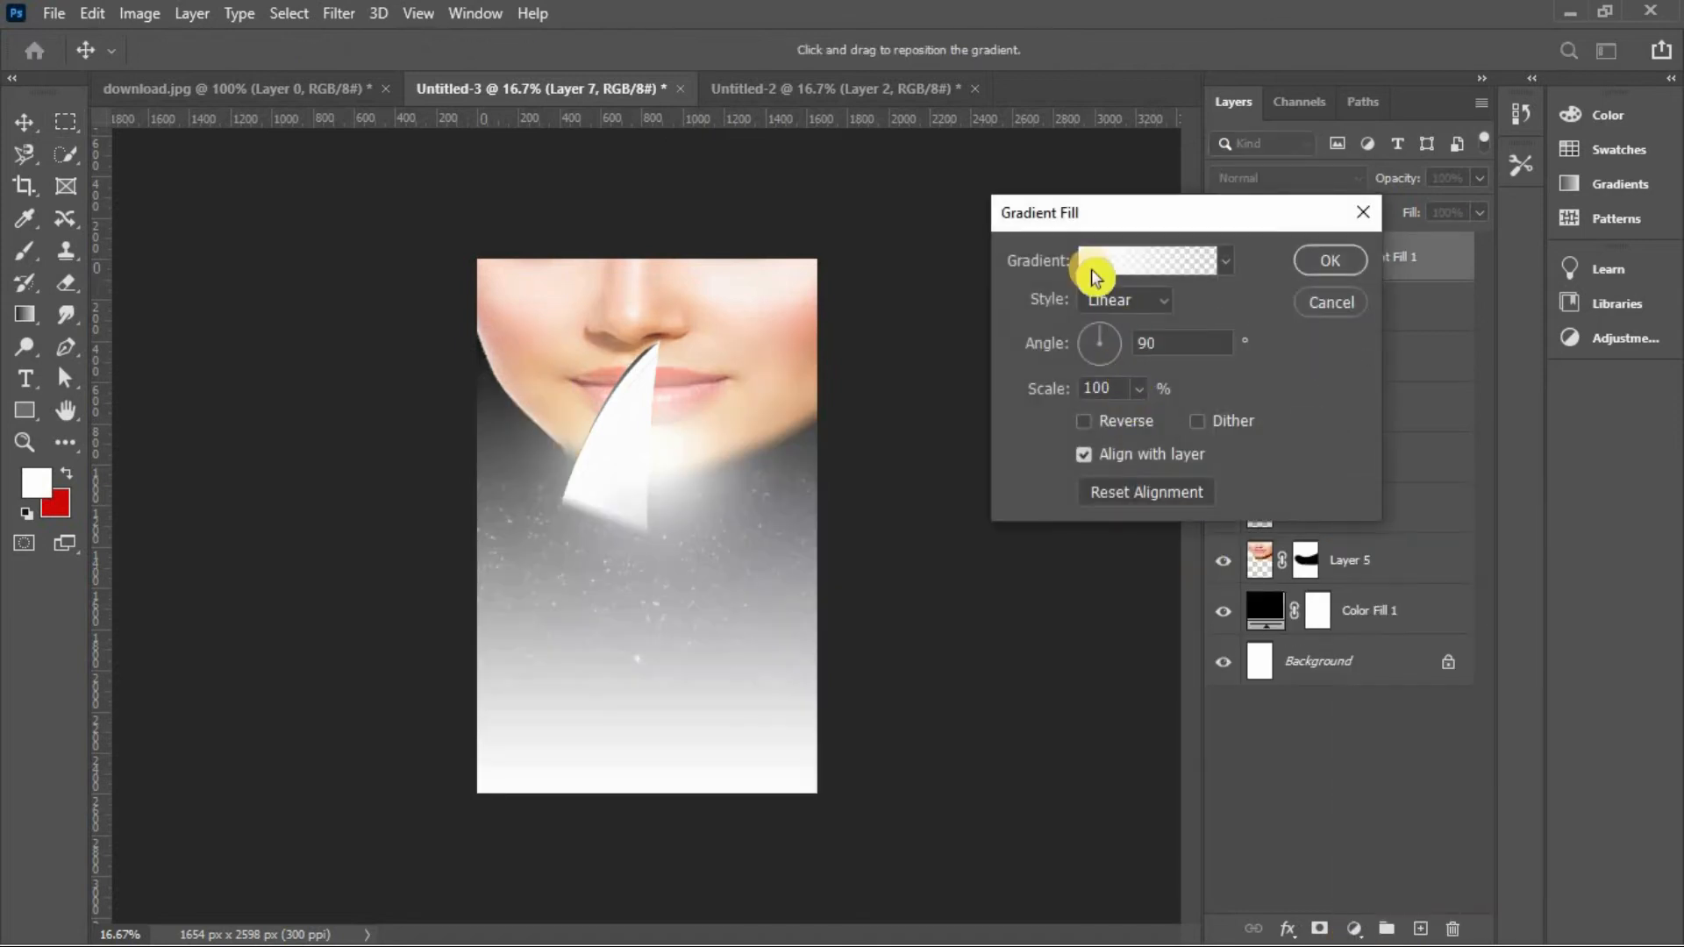
pyautogui.click(1093, 278)
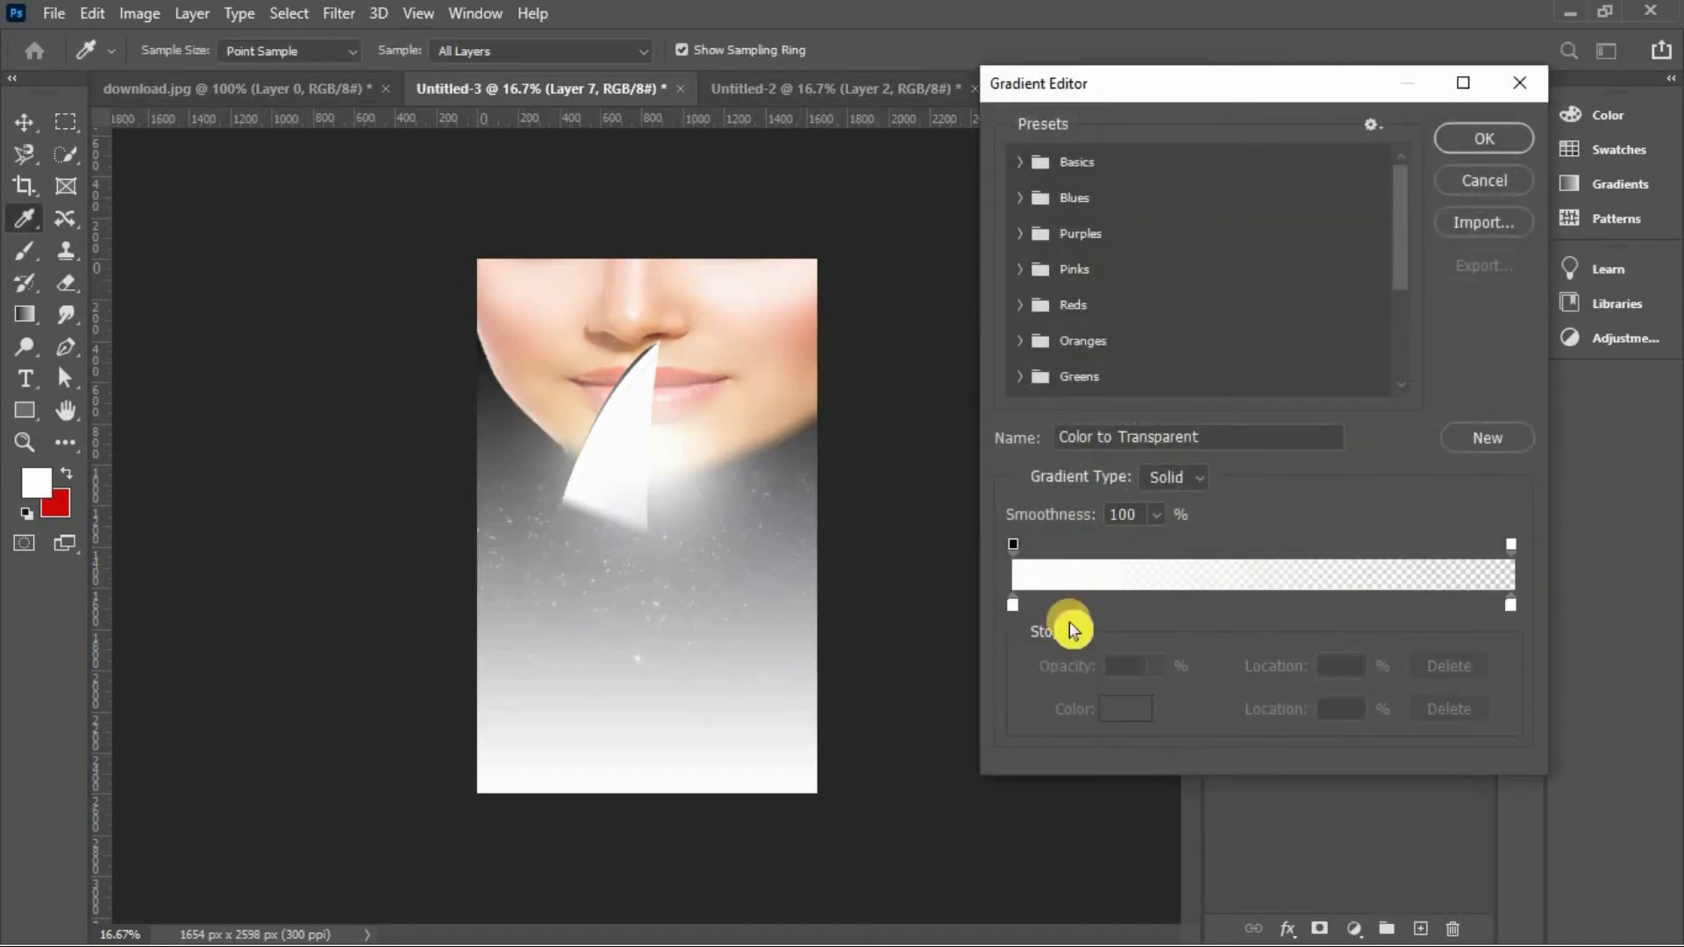
pyautogui.click(1013, 604)
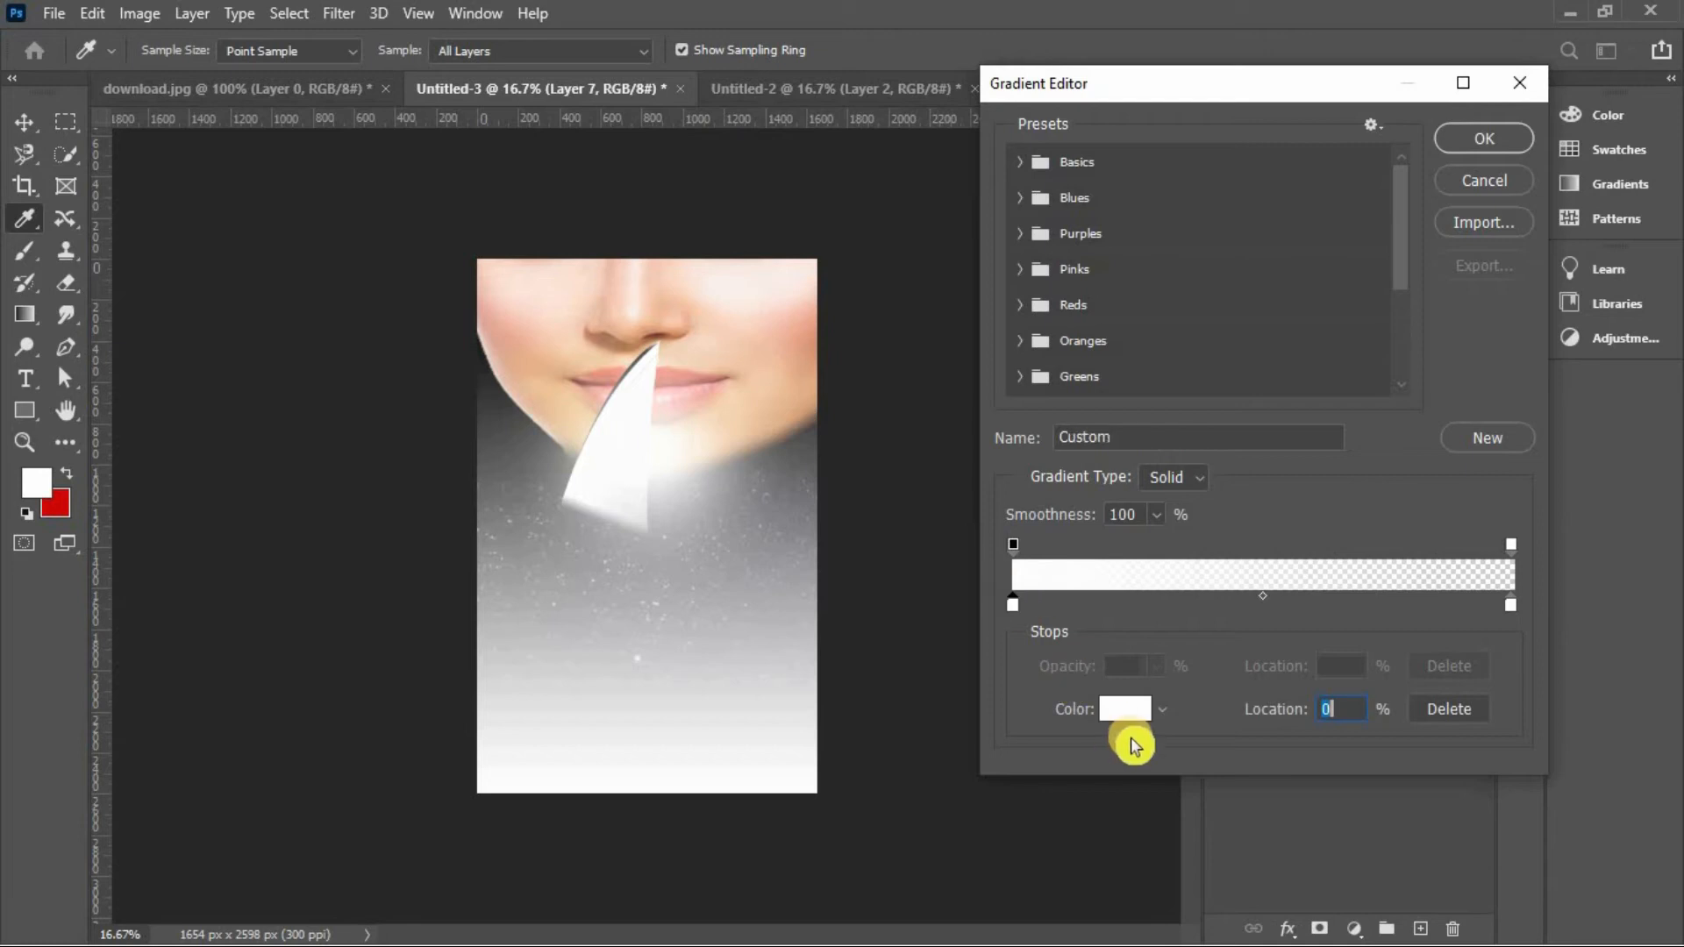
pyautogui.click(1121, 699)
pyautogui.click(1003, 754)
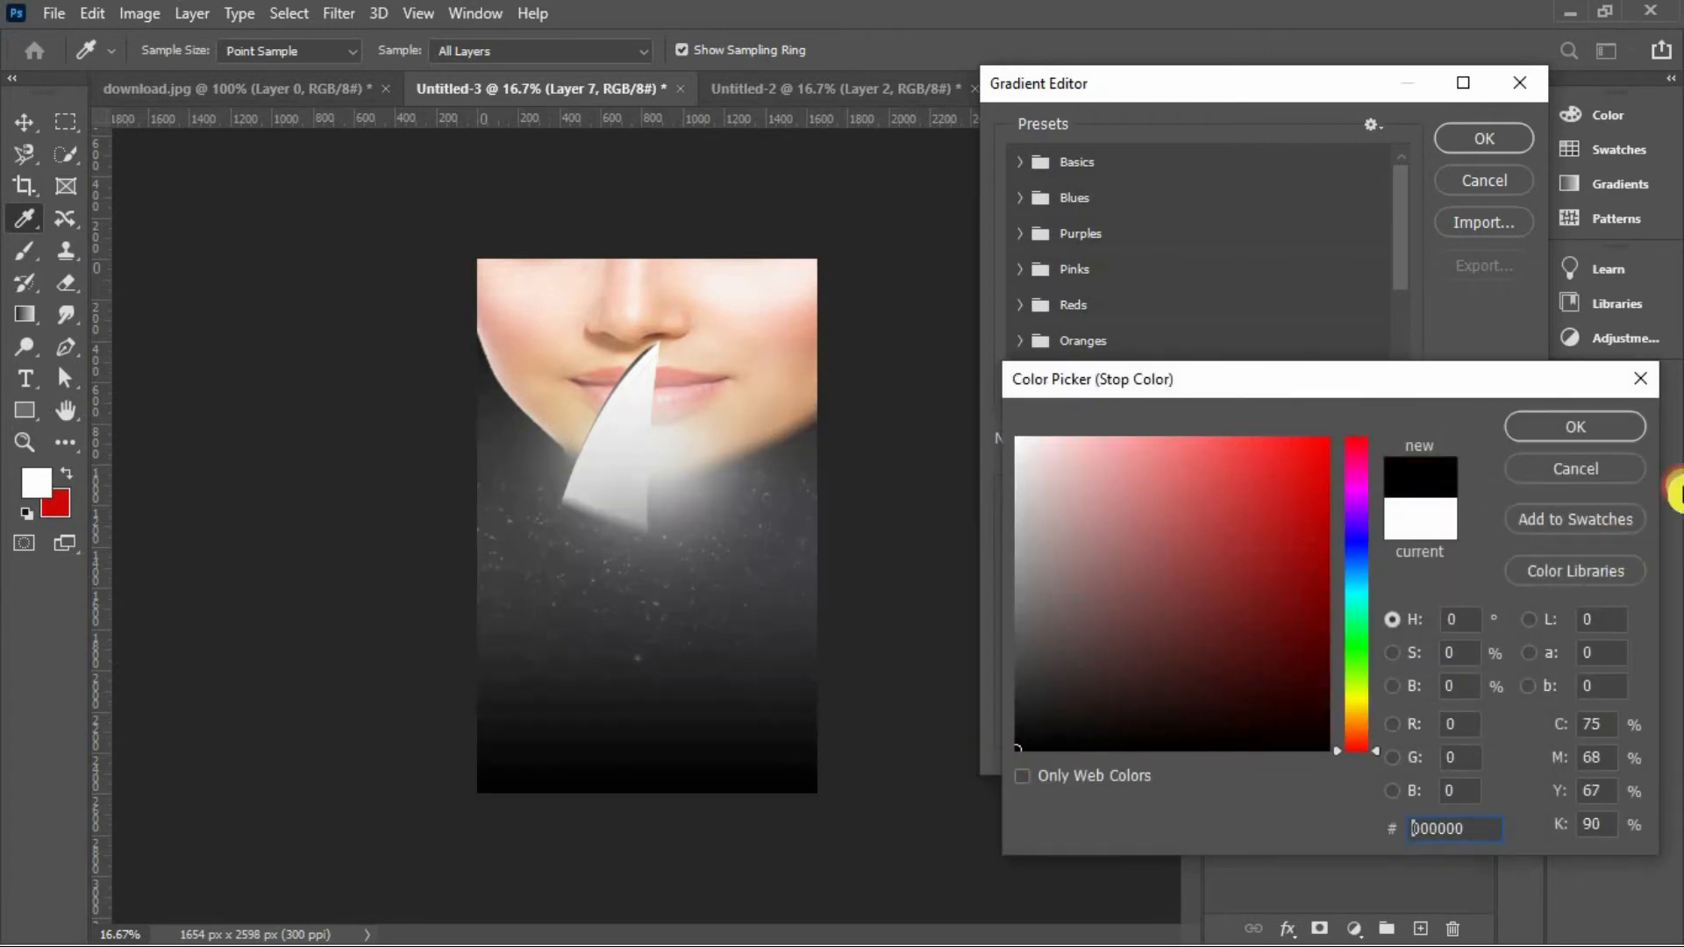
pyautogui.click(1522, 425)
# Move the gradient's end color stop inward, set it to black (000000), and apply the fill below the white glow layer.
pyautogui.moveTo(1517, 616); pyautogui.dragTo(1119, 612)
pyautogui.click(1125, 708)
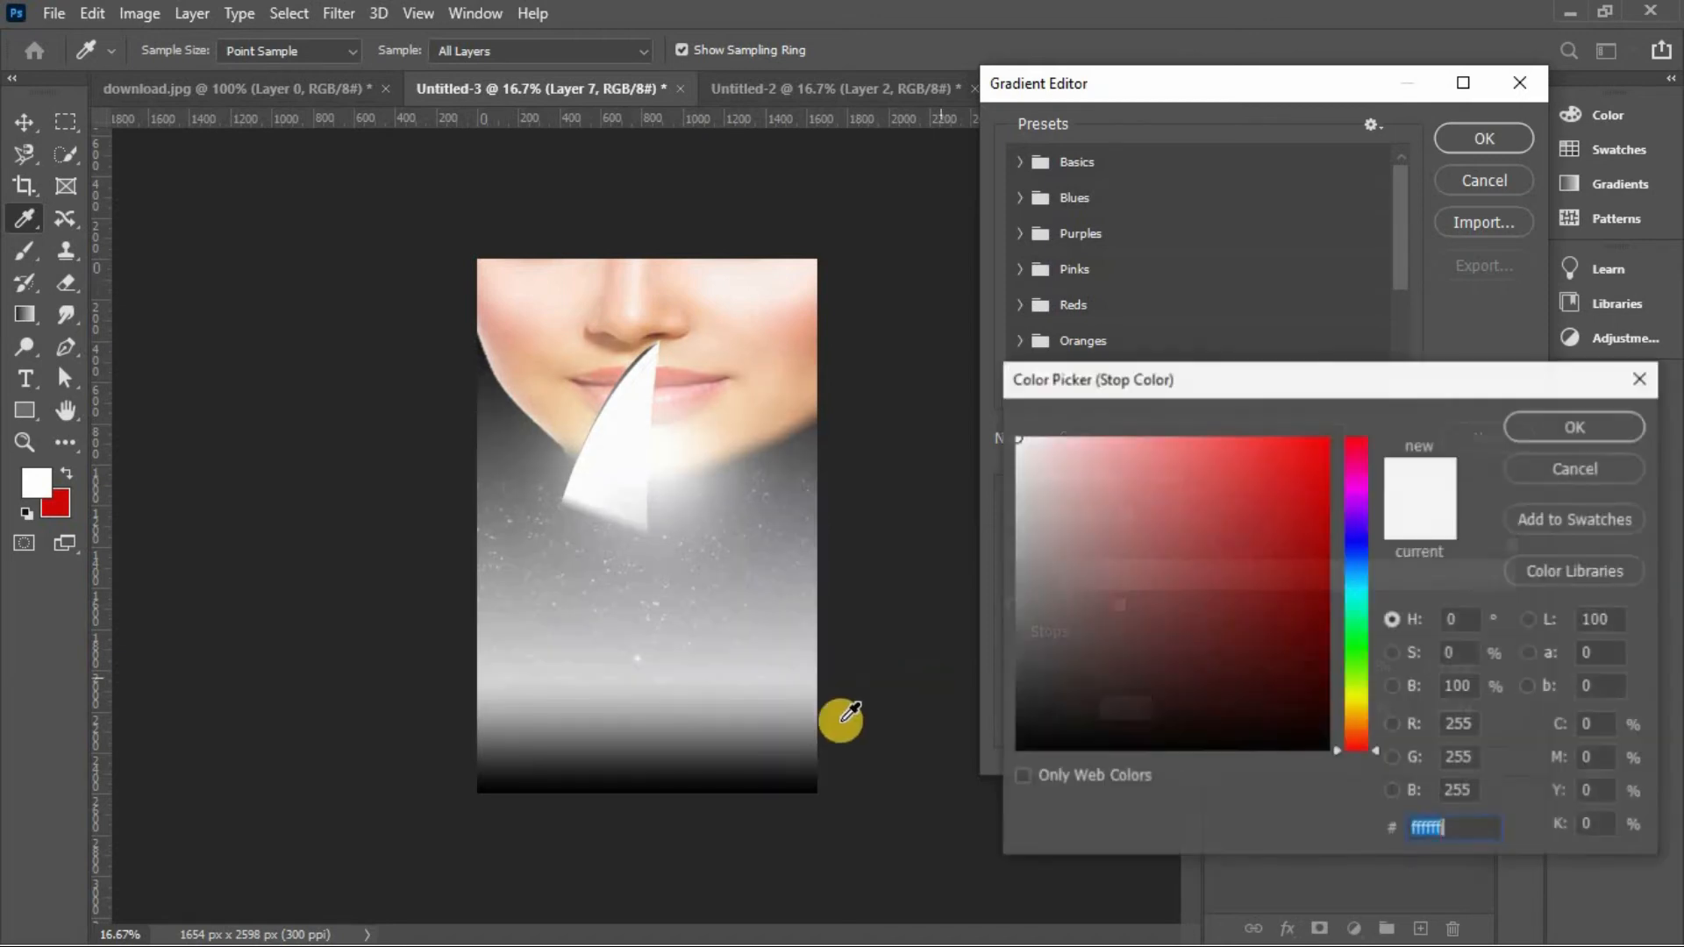
pyautogui.click(1017, 752)
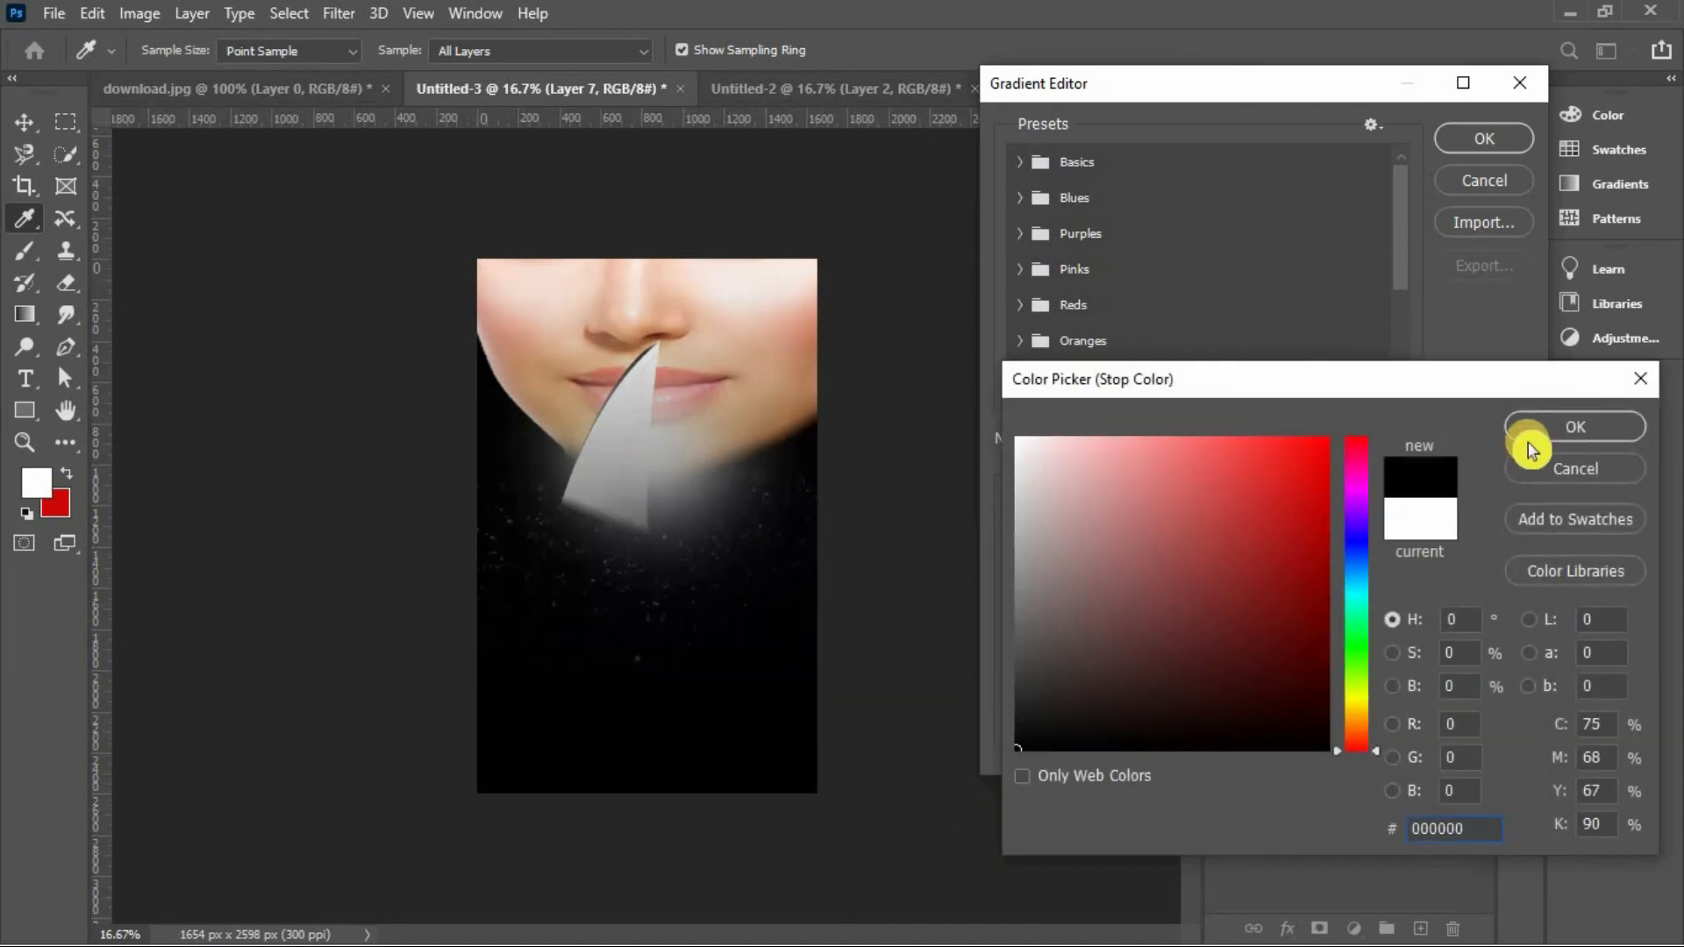
pyautogui.click(1532, 443)
pyautogui.press('Return')
pyautogui.click(1331, 262)
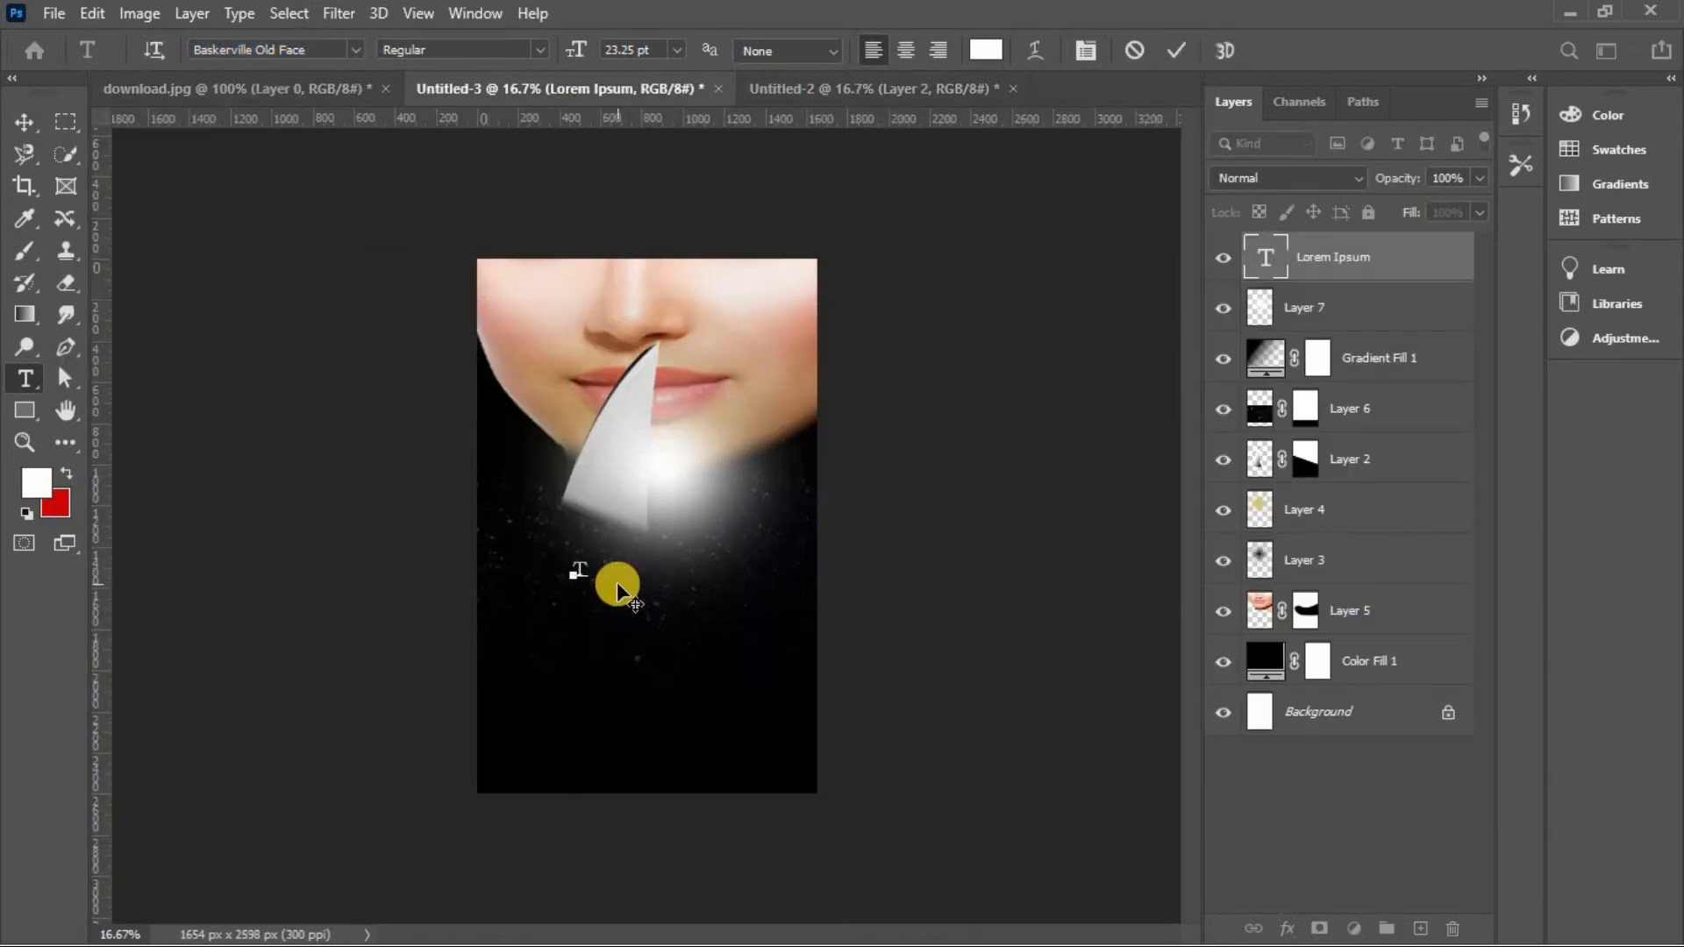
# Add the white title text "The Dark" below the blade and stretch it to 266.42% width and 630.57% height.
pyautogui.write('The Dark')
pyautogui.click(1233, 250)
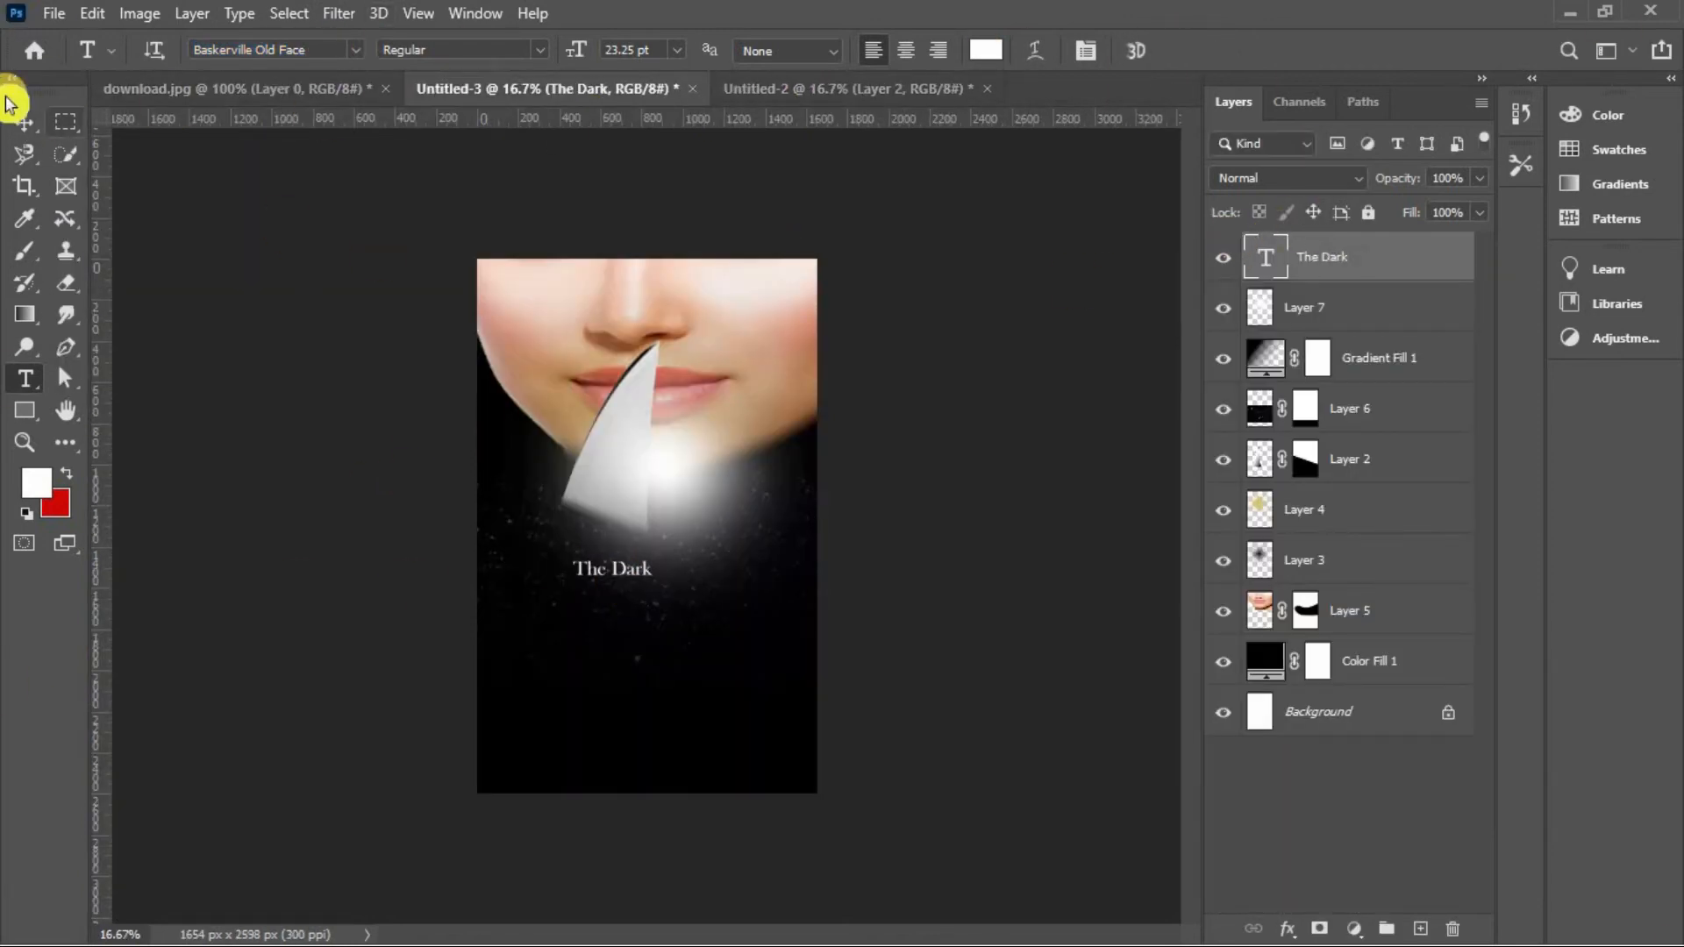
pyautogui.click(25, 122)
pyautogui.moveTo(652, 580); pyautogui.dragTo(752, 647)
pyautogui.moveTo(573, 559); pyautogui.dragTo(543, 510)
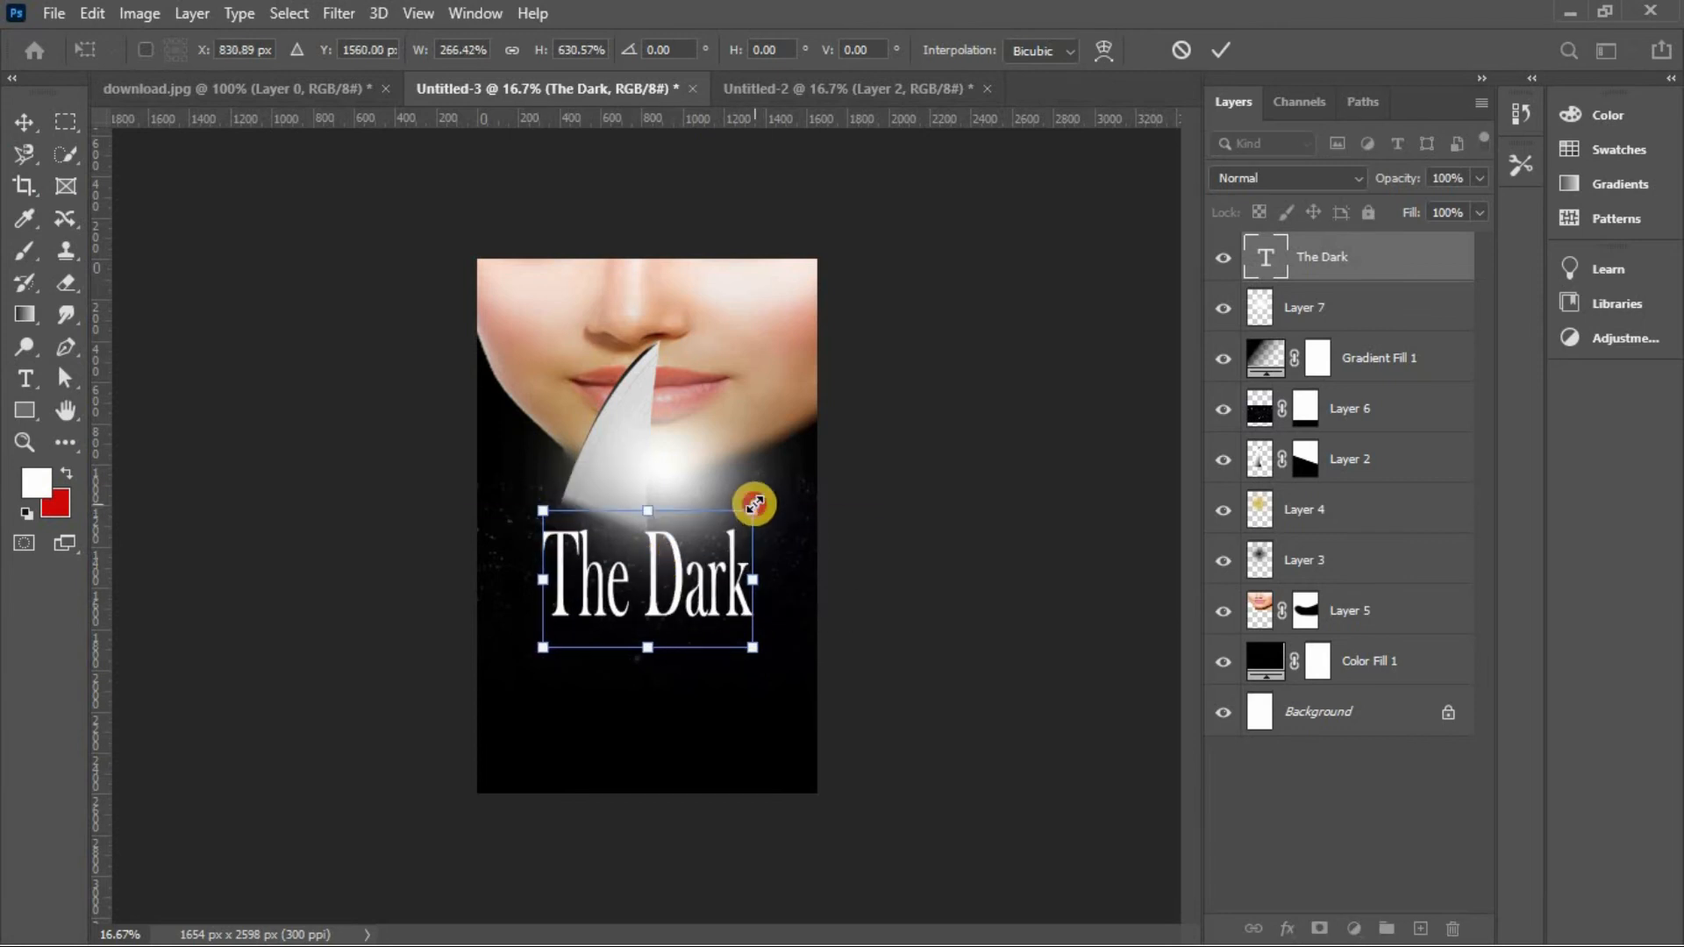
pyautogui.press('Return')
pyautogui.press('m')
# Duplicate the "The Dark" text layer, move the copy beneath the original, and change its text to "Sky".
pyautogui.hotkey('ctrl', 'j')
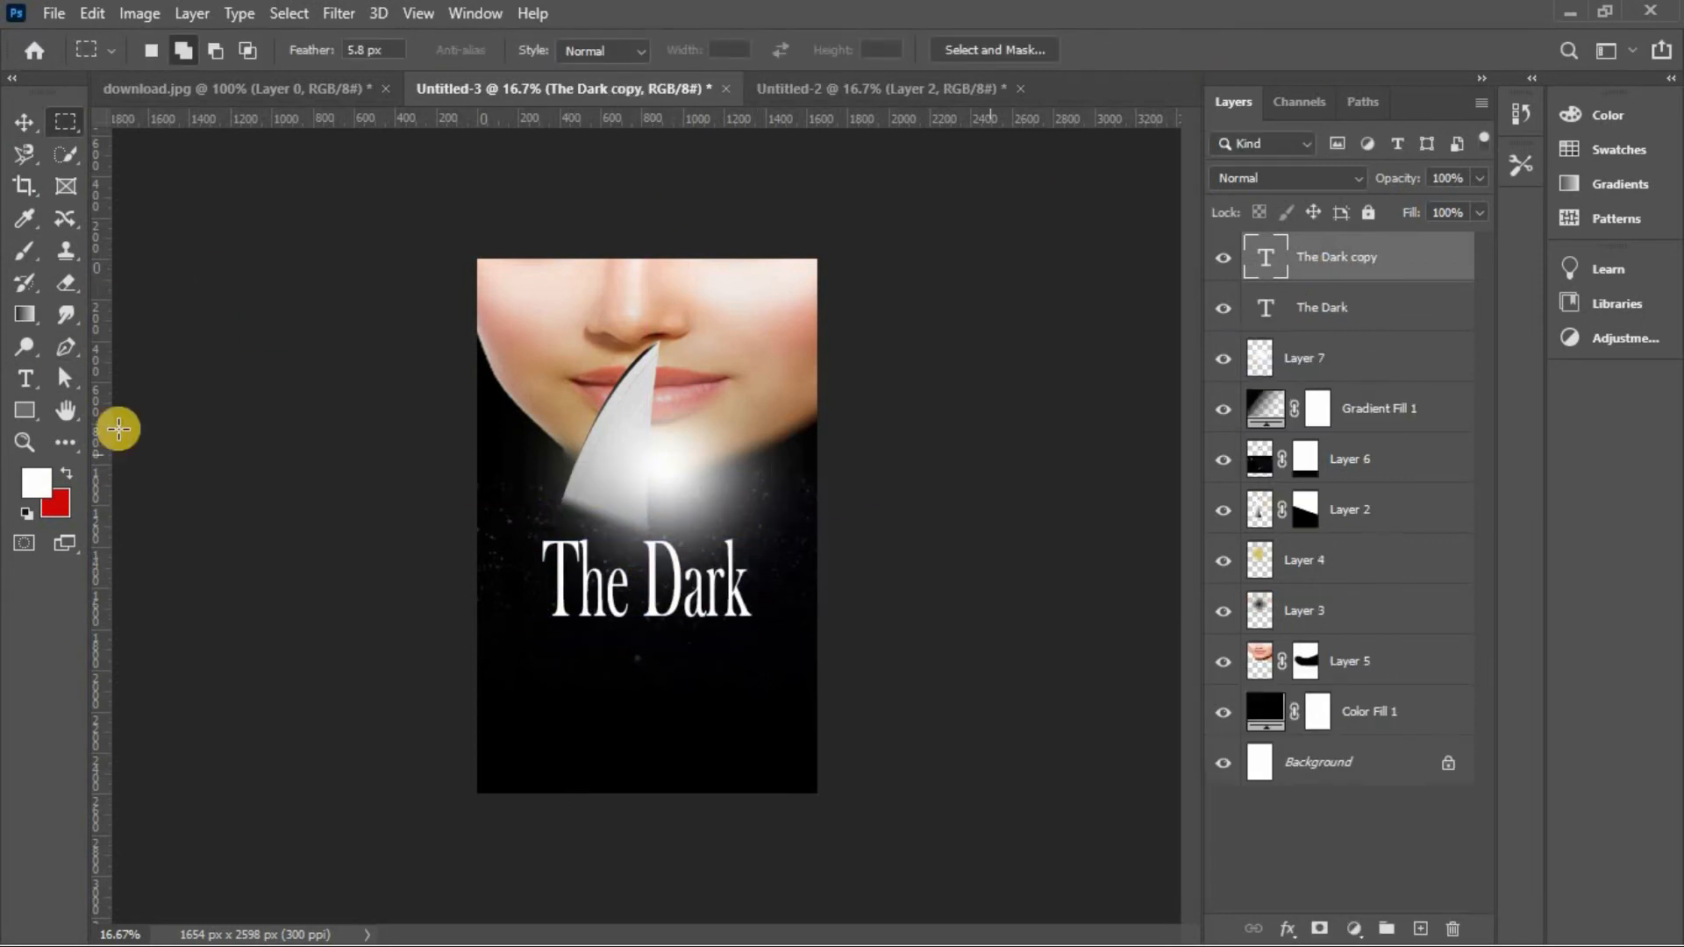
pyautogui.click(24, 122)
pyautogui.moveTo(617, 587); pyautogui.dragTo(618, 666)
pyautogui.click(24, 379)
pyautogui.click(606, 667)
pyautogui.hotkey('ctrl', 'a')
pyautogui.write('Sky')
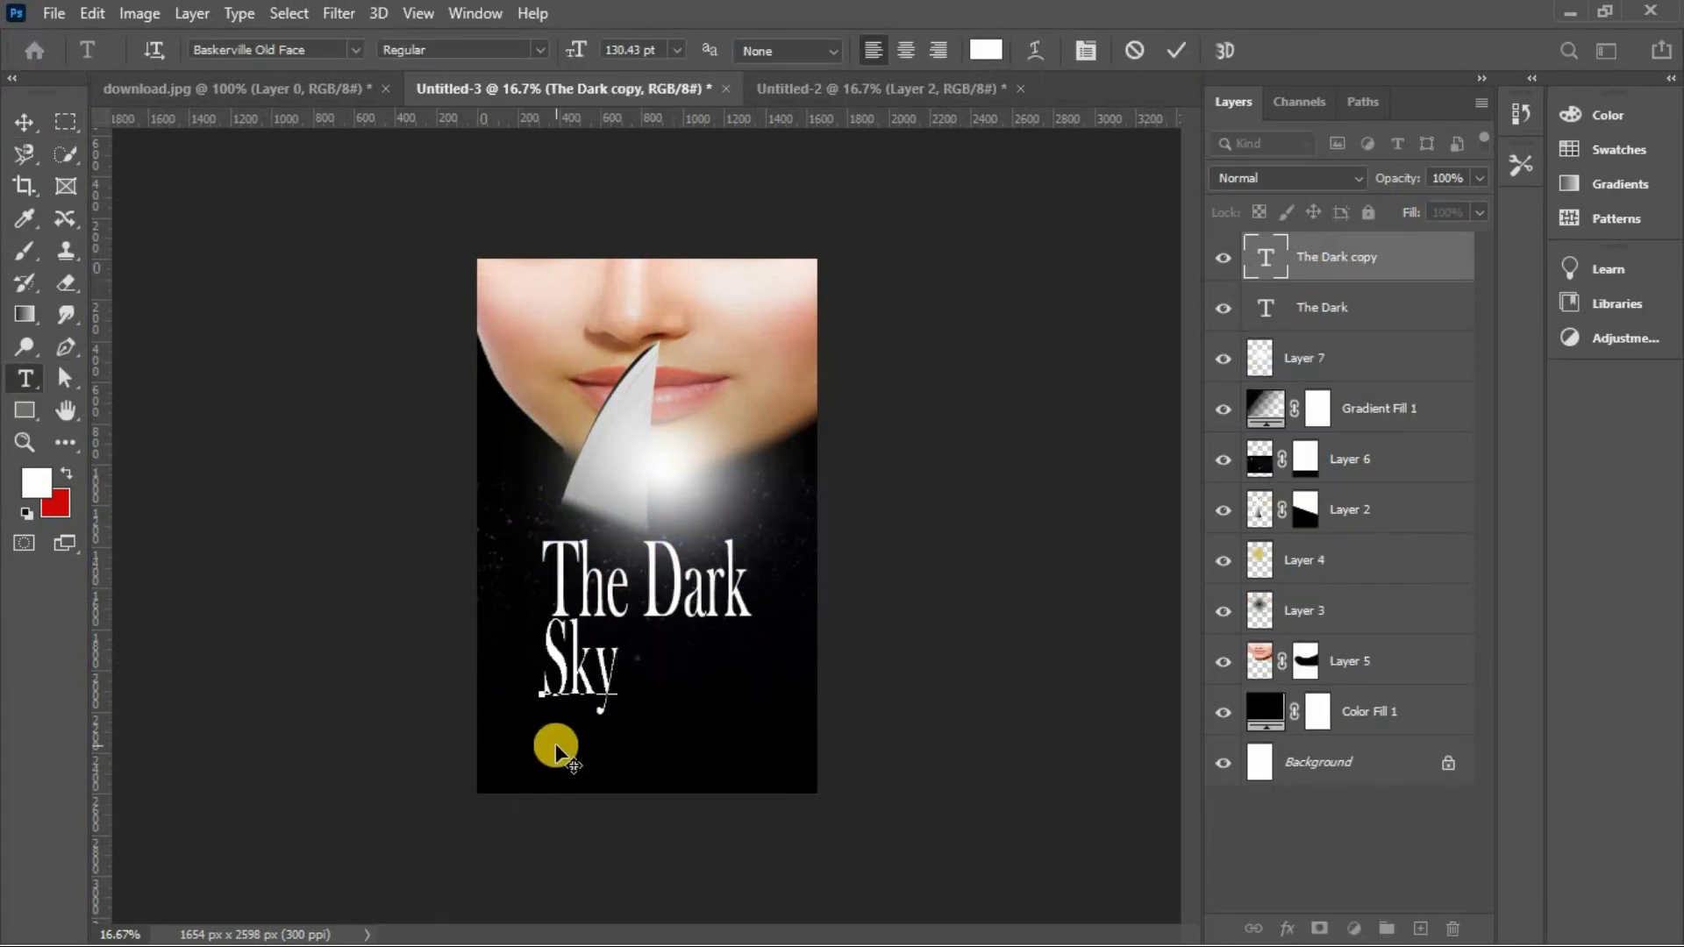
pyautogui.click(1180, 50)
# Resize the "Sky" text to a shorter, wider shape and center it below "The Dark".
pyautogui.click(25, 121)
pyautogui.moveTo(541, 721); pyautogui.dragTo(641, 673)
pyautogui.moveTo(662, 700); pyautogui.dragTo(719, 687)
pyautogui.moveTo(645, 663); pyautogui.dragTo(602, 669)
pyautogui.press('Return')
pyautogui.press('m')
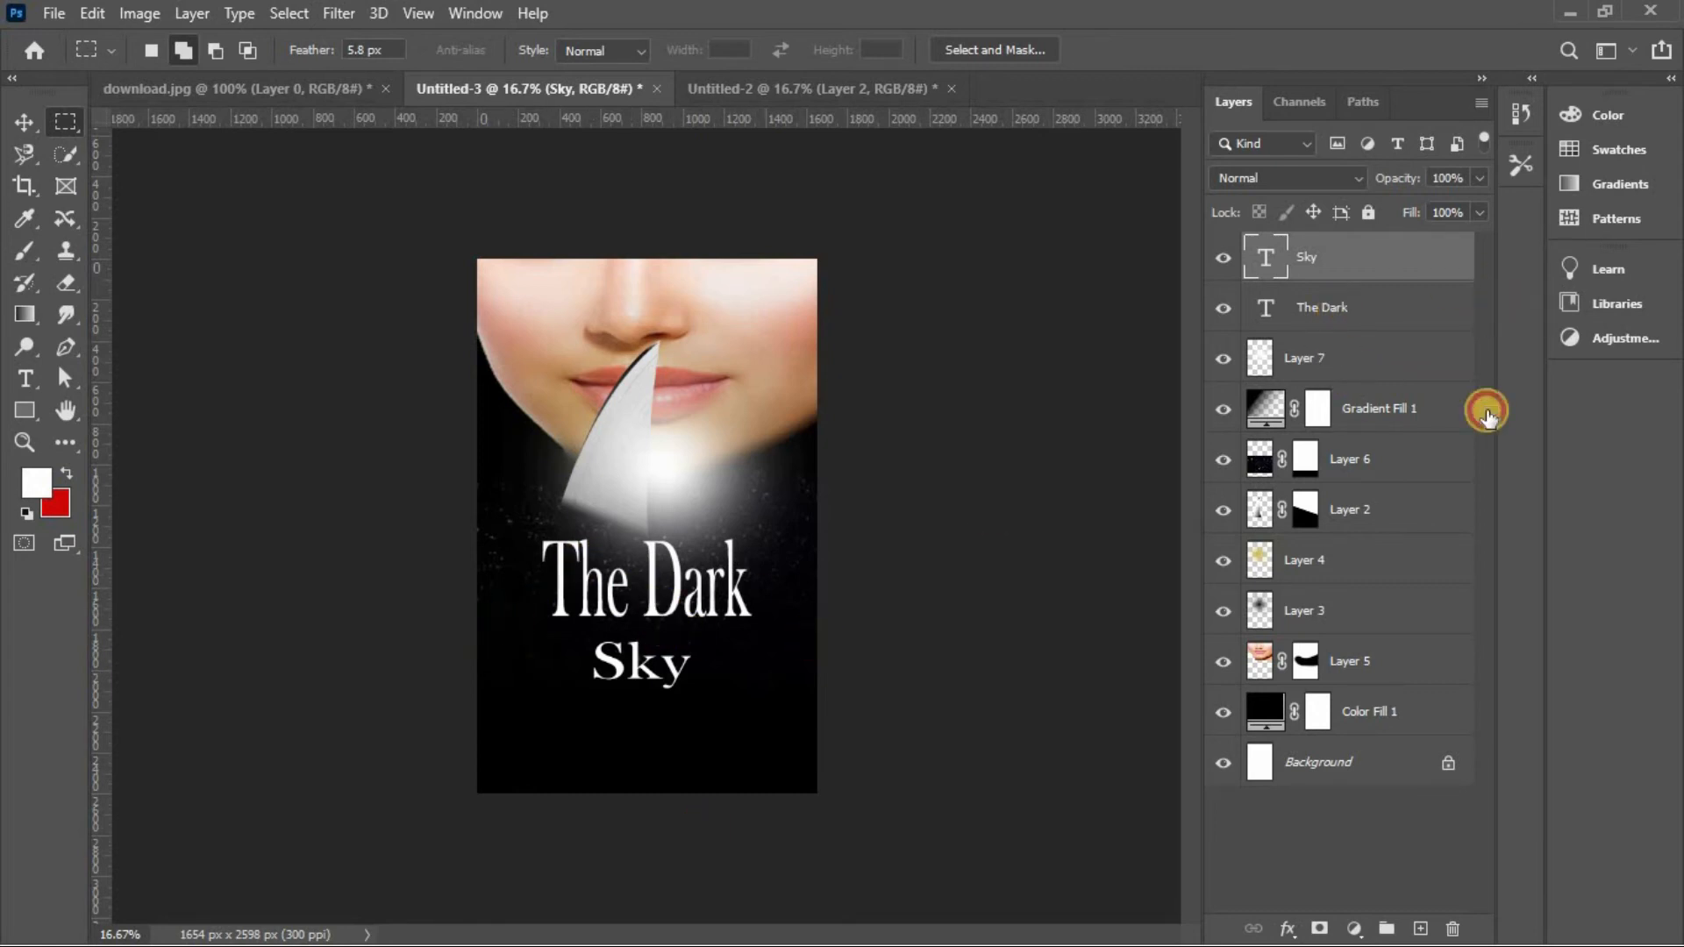
# Apply a Gradient Overlay with the Orange_02 gradient to the "The Dark" text layer.
pyautogui.click(1337, 313)
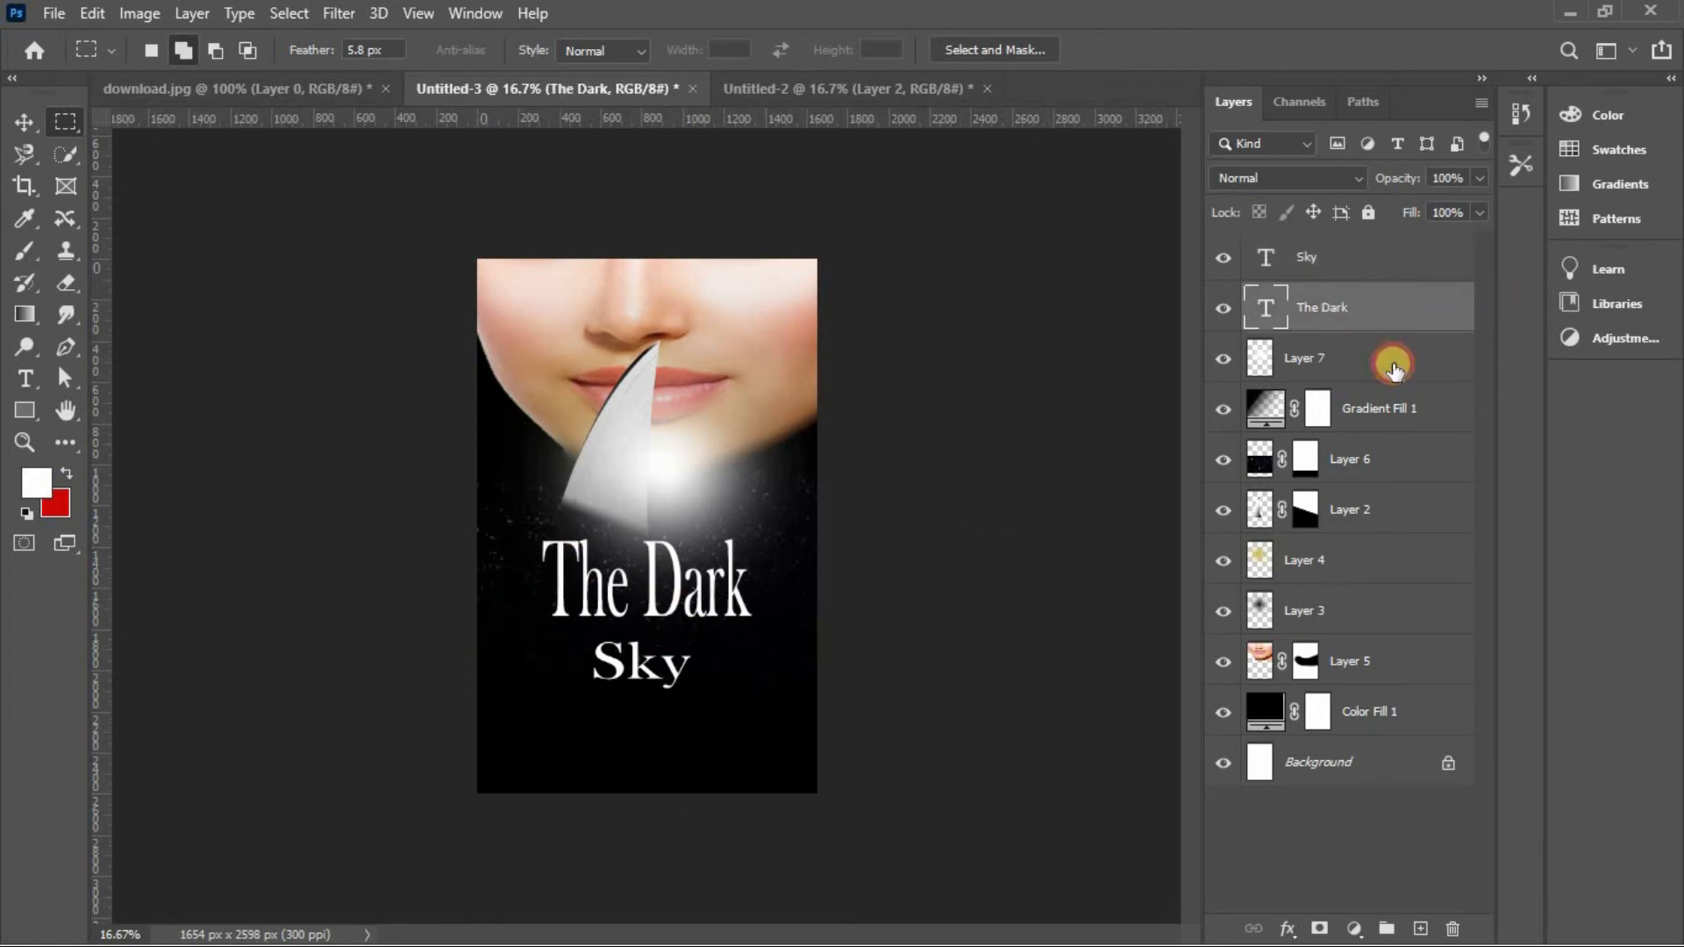
pyautogui.doubleClick(1378, 307)
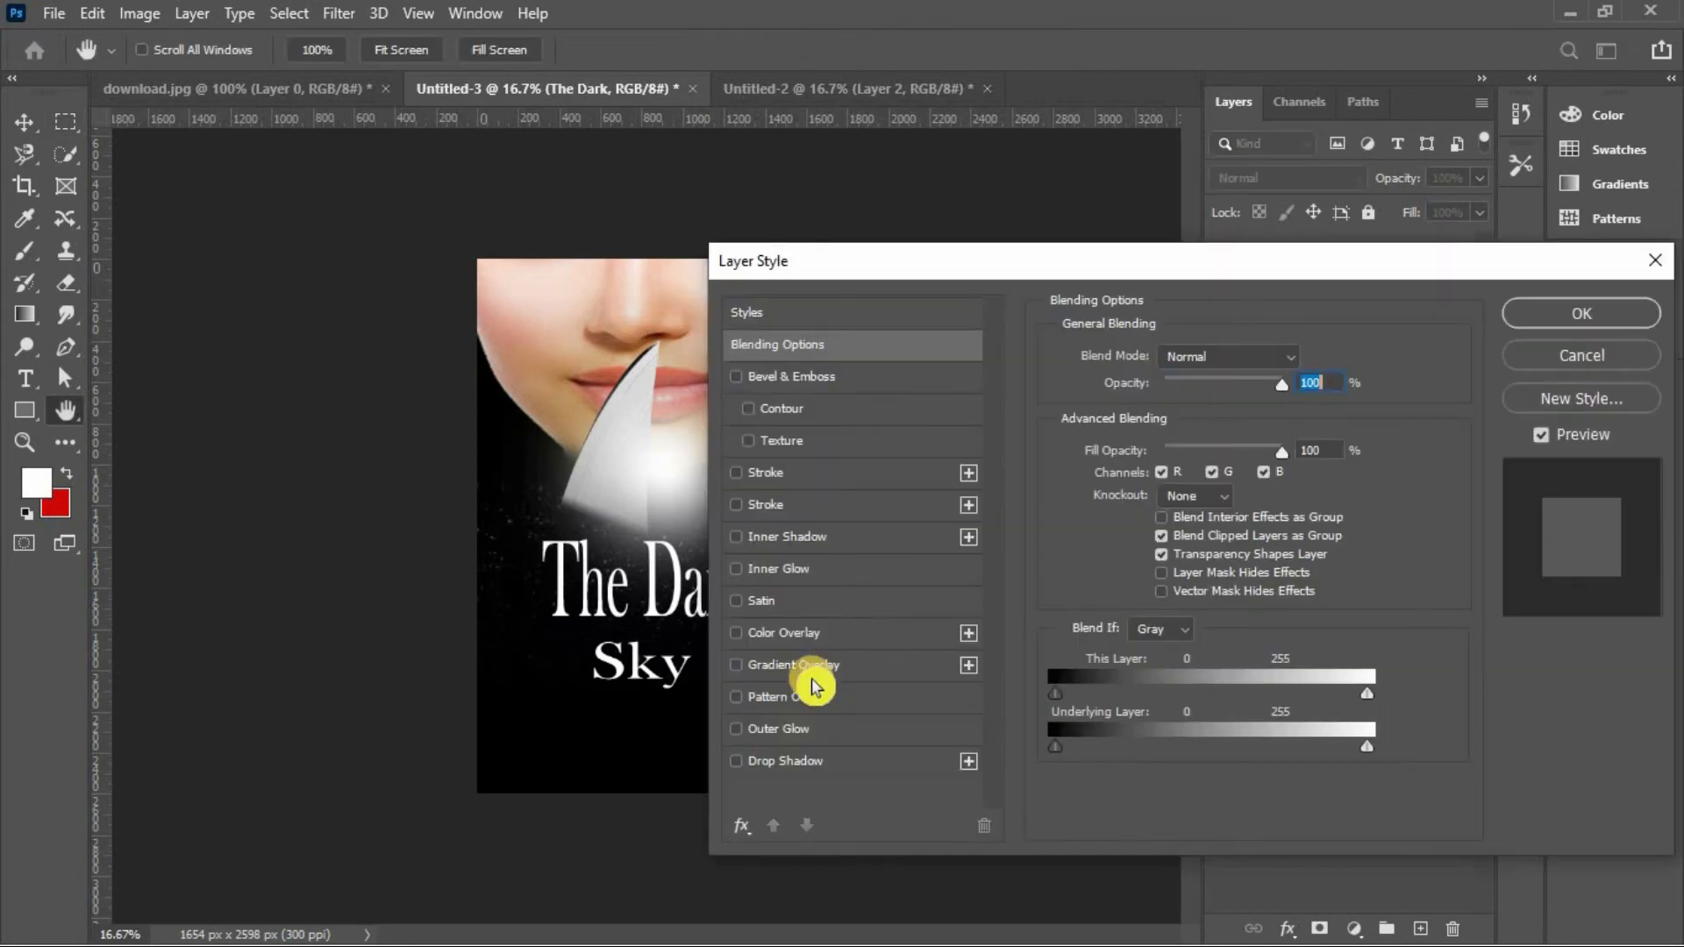
pyautogui.click(794, 668)
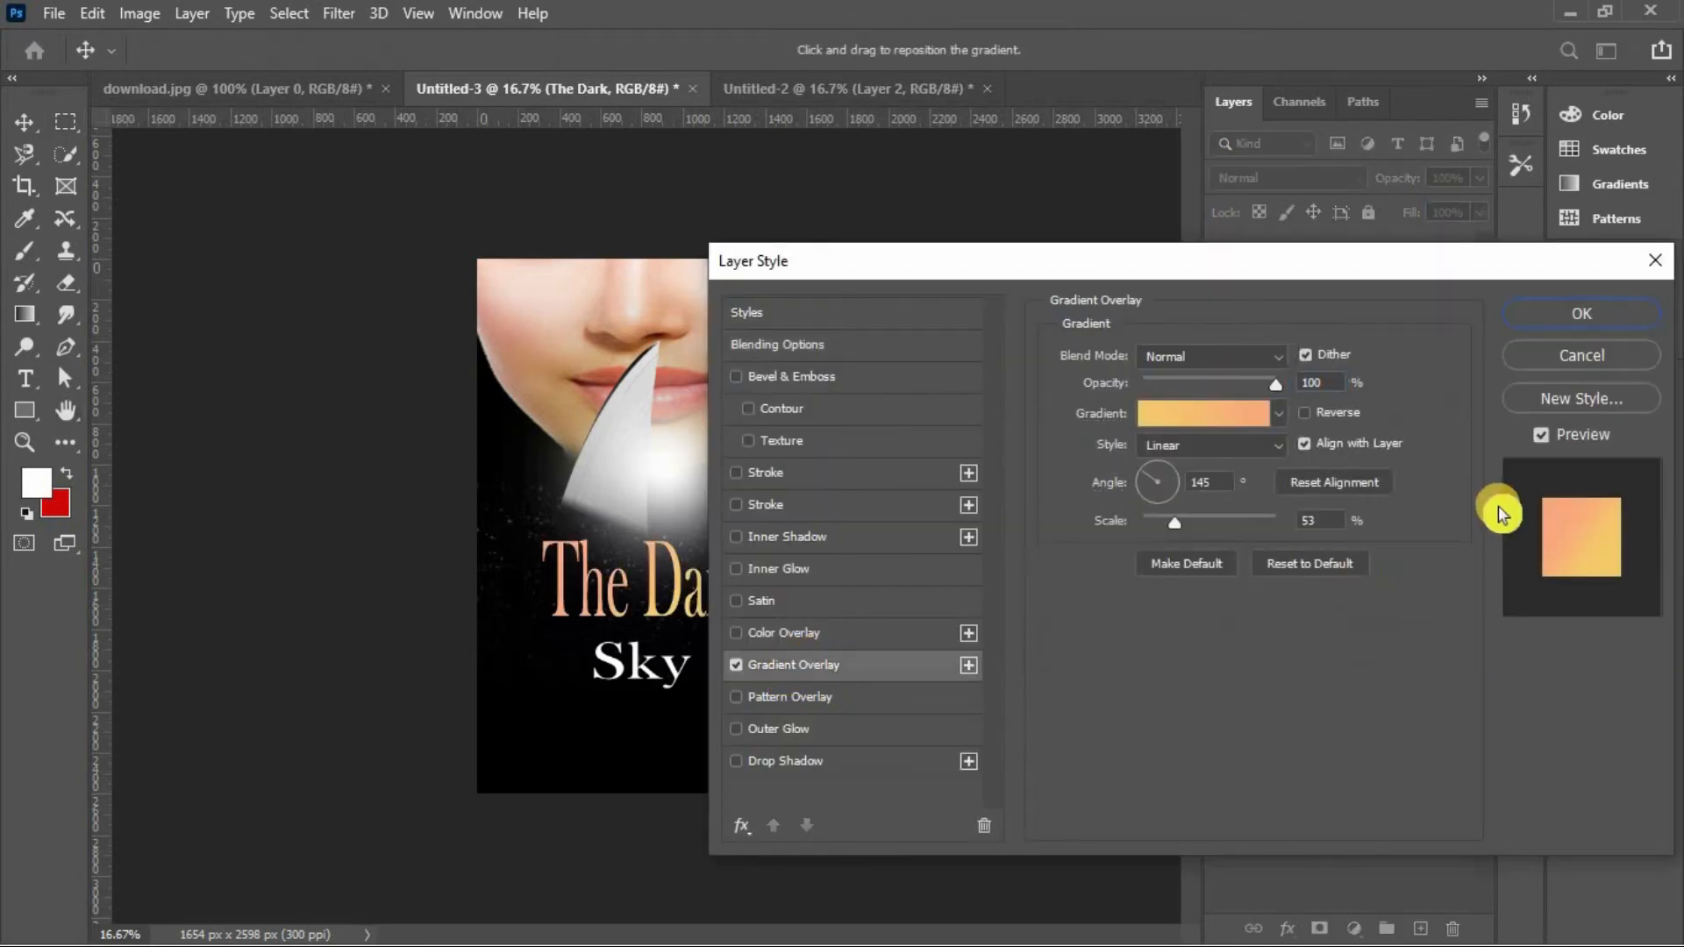
pyautogui.click(1190, 412)
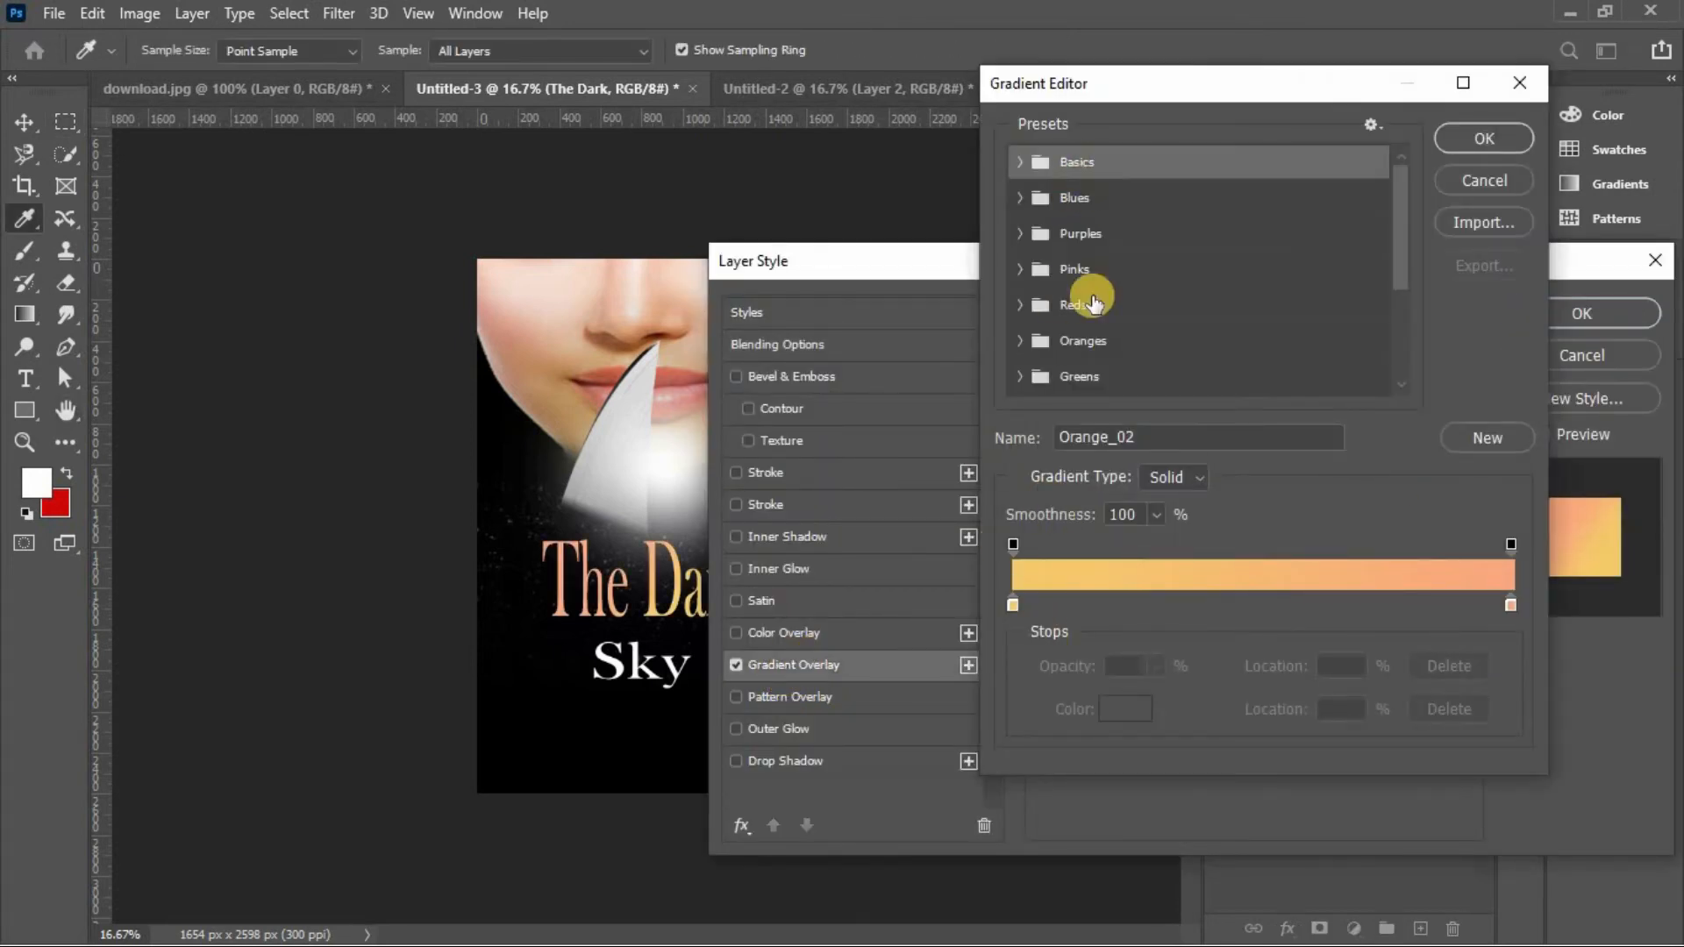
pyautogui.click(1018, 163)
pyautogui.click(1455, 139)
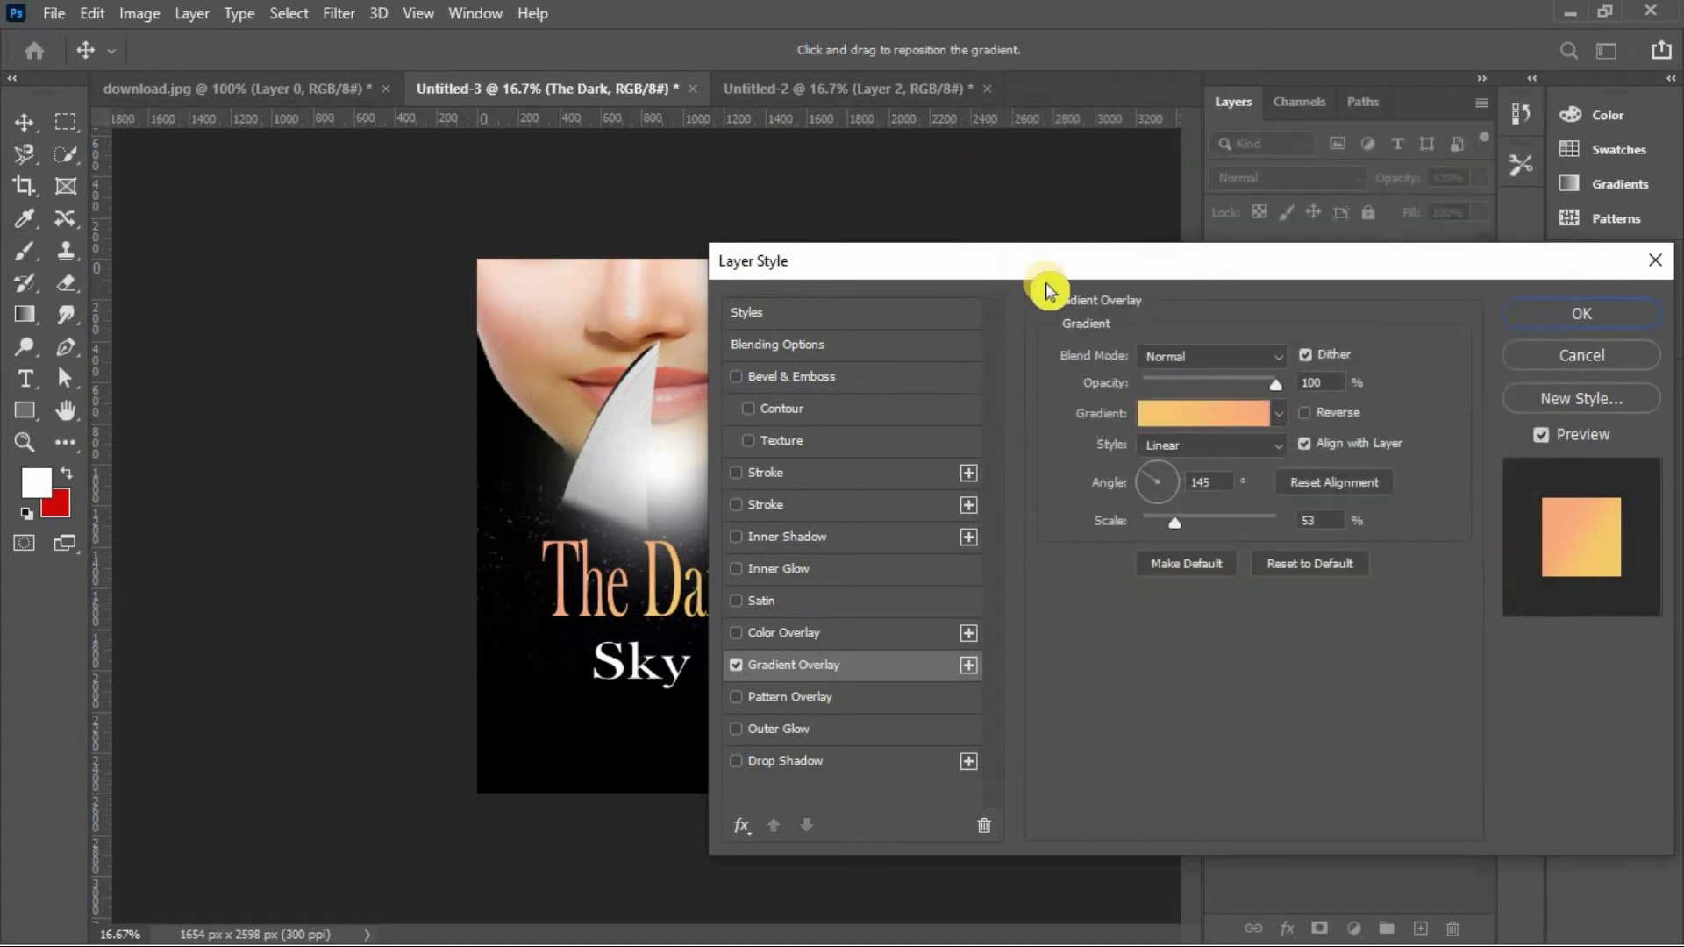
pyautogui.moveTo(1027, 250); pyautogui.dragTo(942, 233)
pyautogui.press('Return')
# Add a Gradient Overlay to the "Sky" text layer and set the gradient's start stop to the skin-tone pink c79d93.
pyautogui.click(1317, 250)
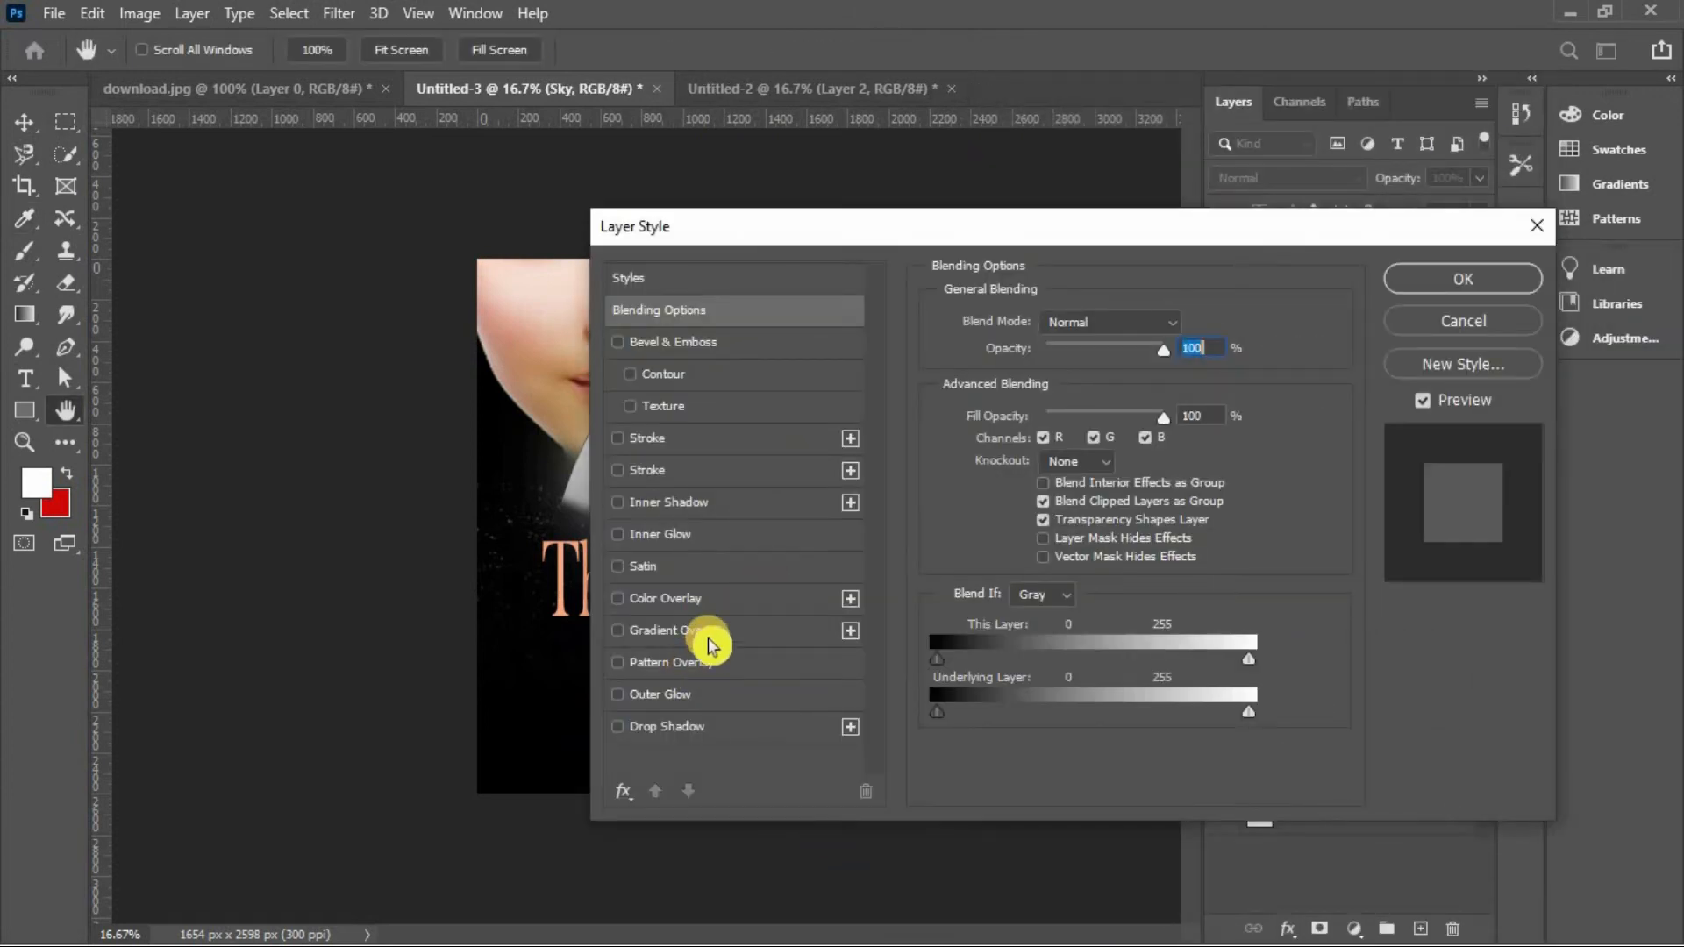
pyautogui.click(714, 633)
pyautogui.moveTo(1022, 219); pyautogui.dragTo(1128, 214)
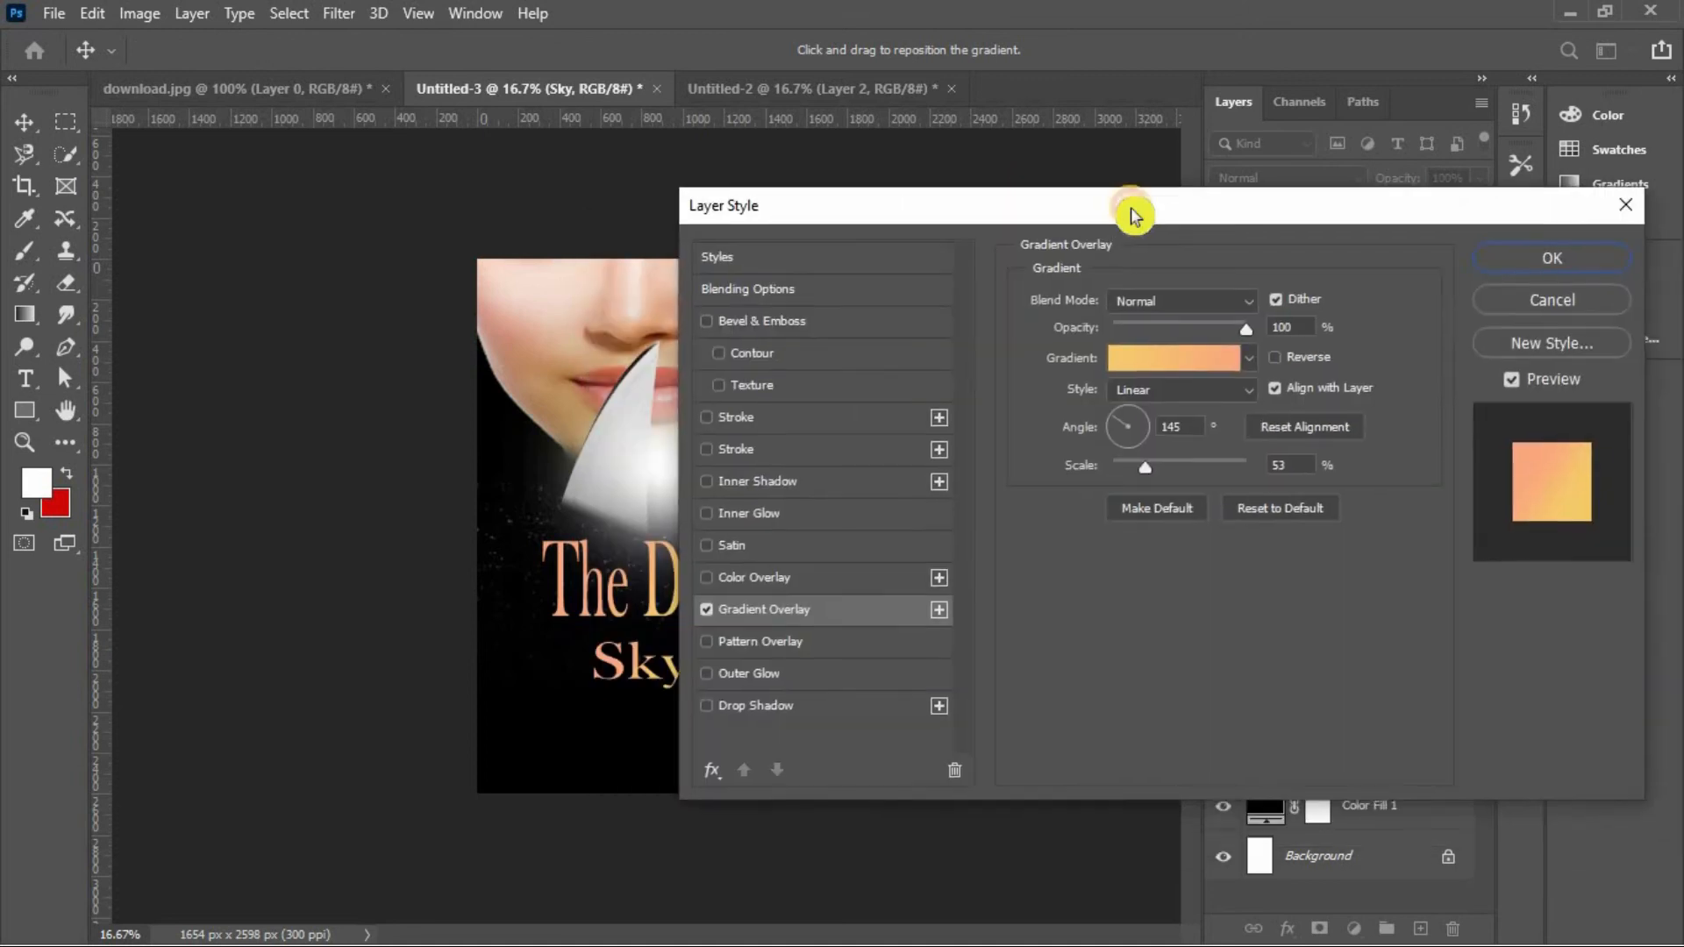
pyautogui.click(1202, 345)
pyautogui.click(1013, 605)
pyautogui.click(1125, 709)
pyautogui.click(564, 376)
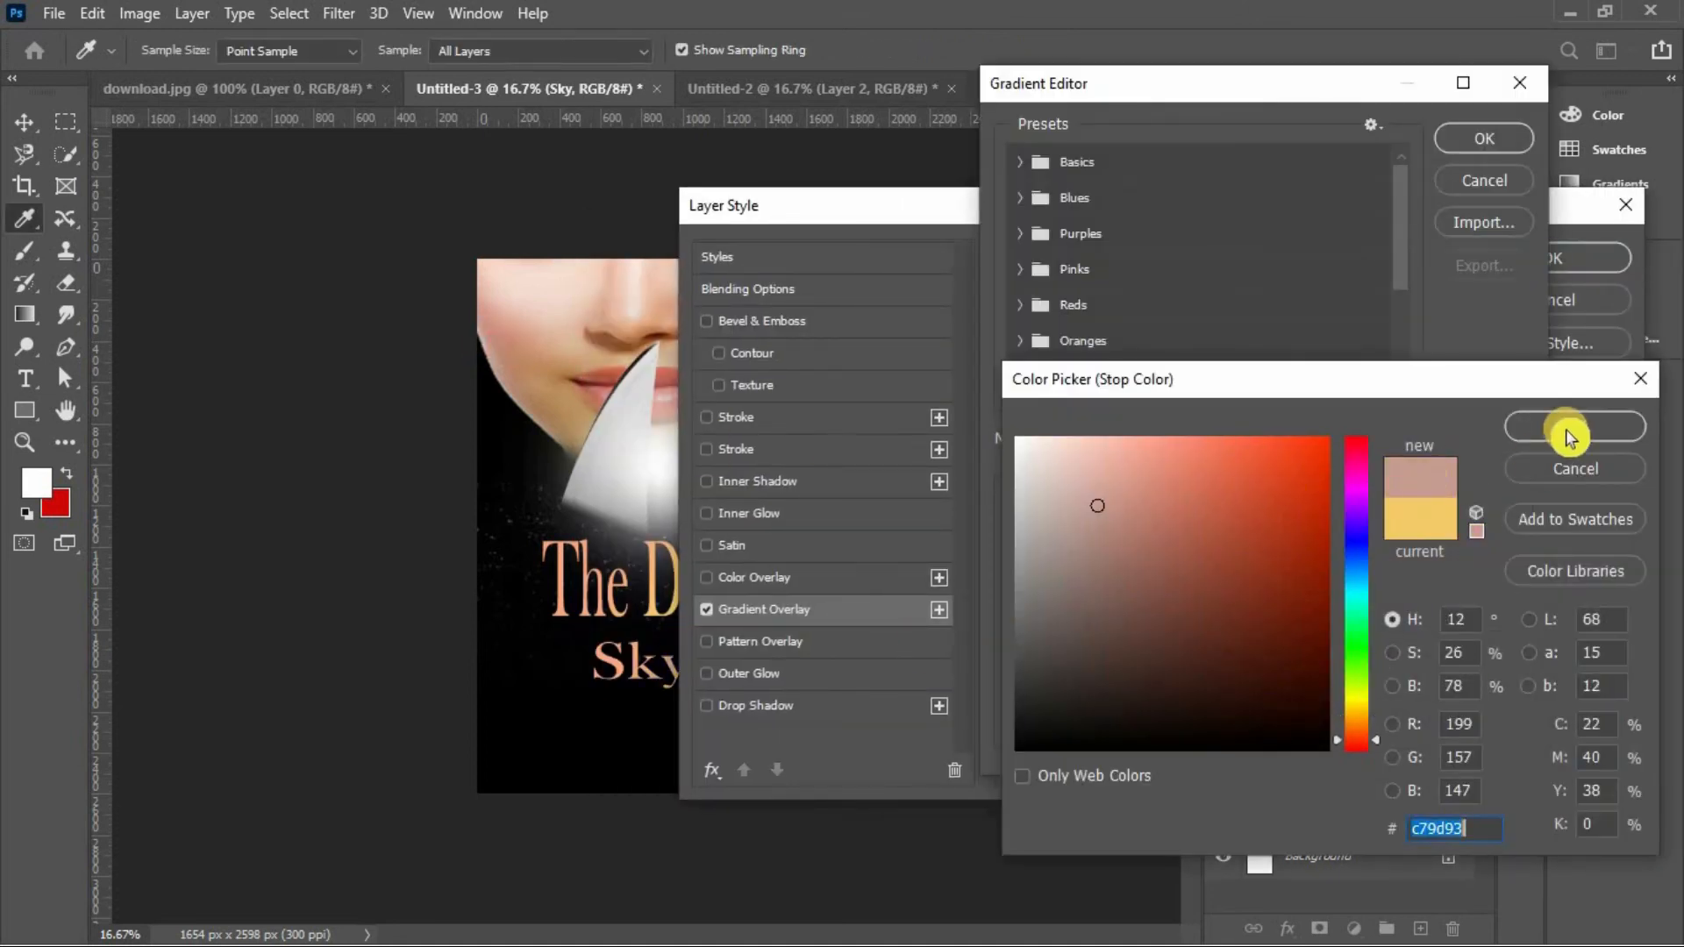
pyautogui.click(1571, 424)
# Set the end stop of the "Sky" gradient to a light grey sampled from the knife blade and apply the overlay.
pyautogui.click(1512, 605)
pyautogui.click(634, 477)
pyautogui.click(1482, 140)
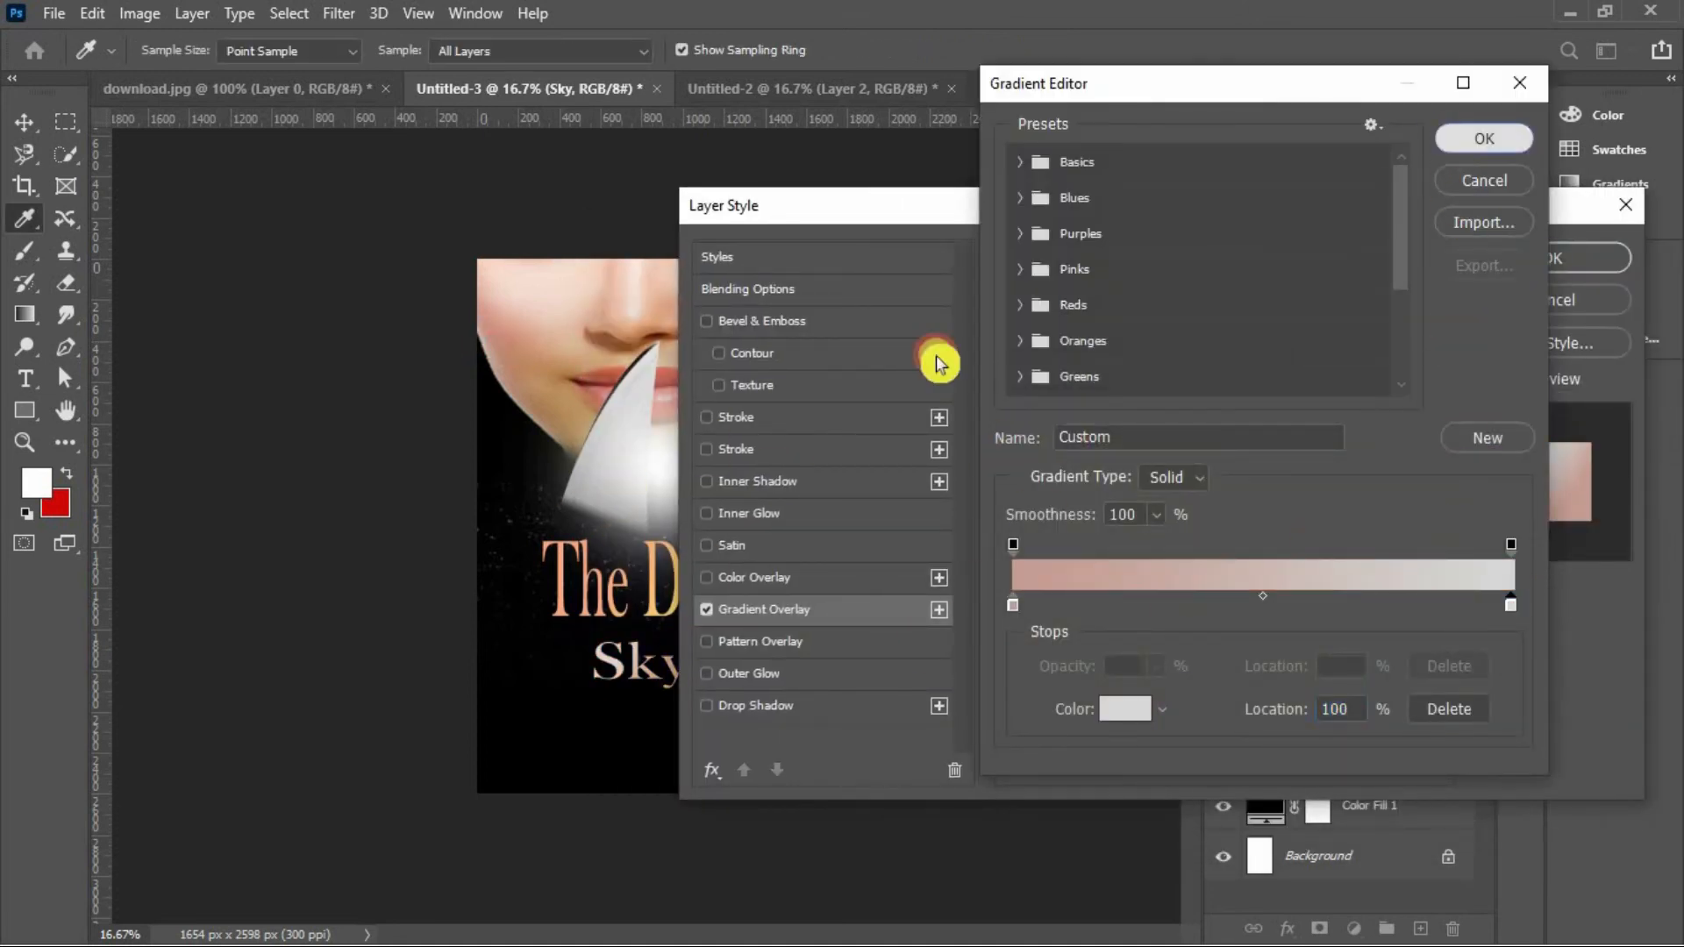
pyautogui.press('Return')
# Draw a rectangle shape about 1074 px wide and 199 px high below the "Sky" text.
pyautogui.click(23, 409)
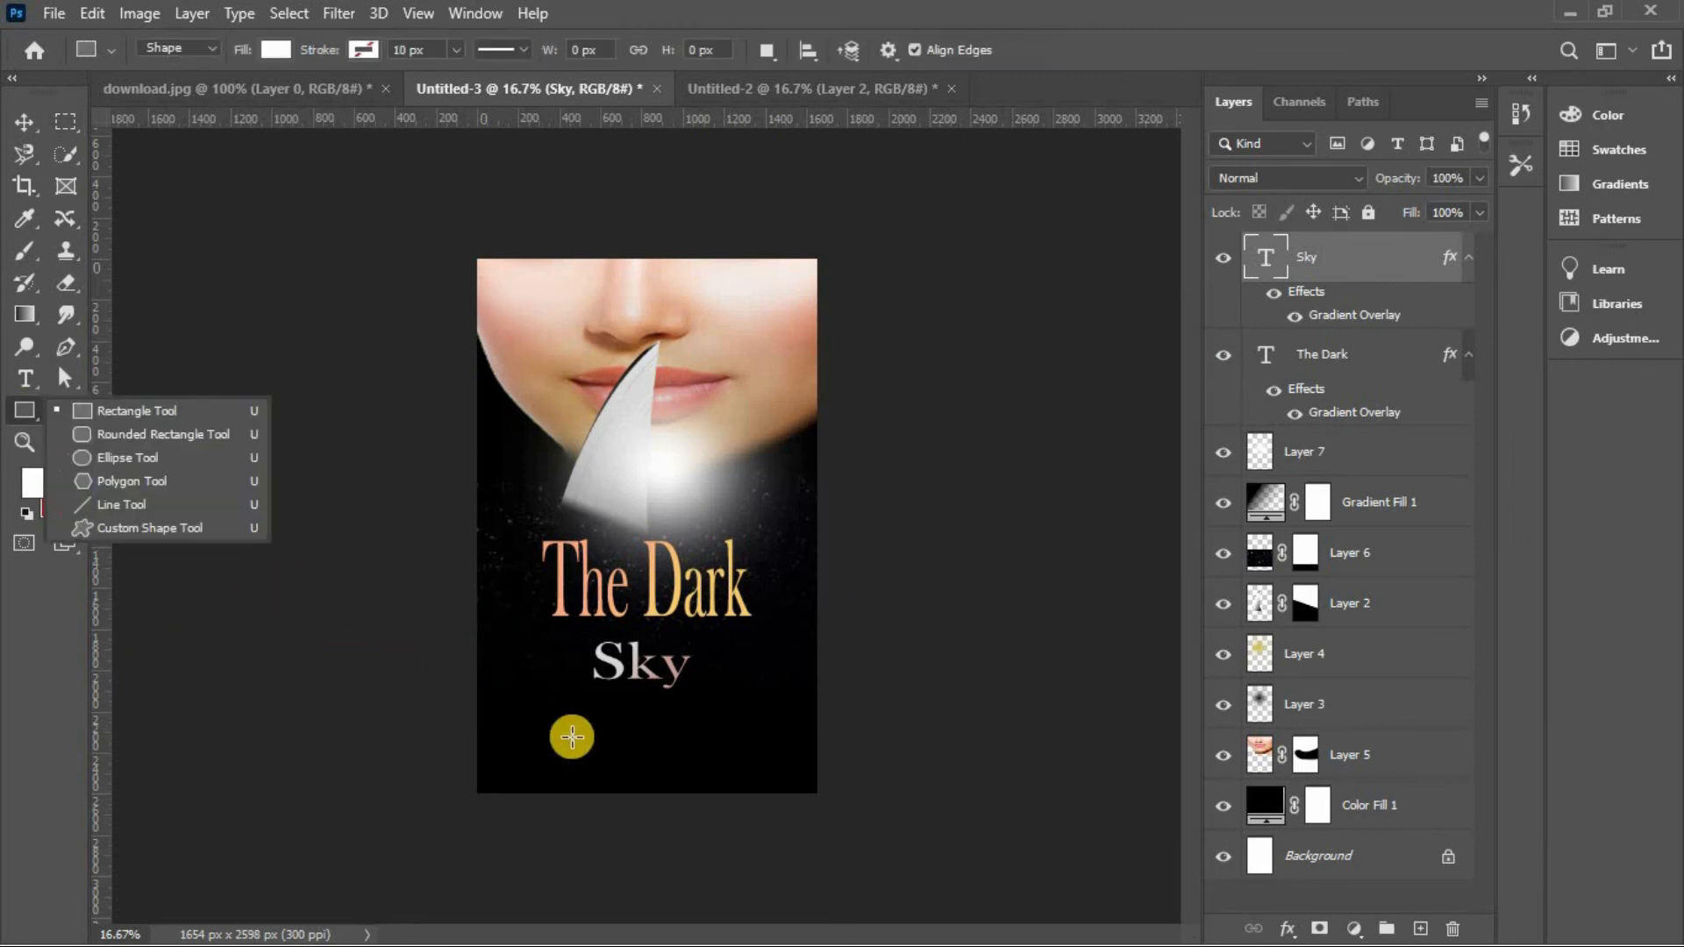
pyautogui.click(144, 423)
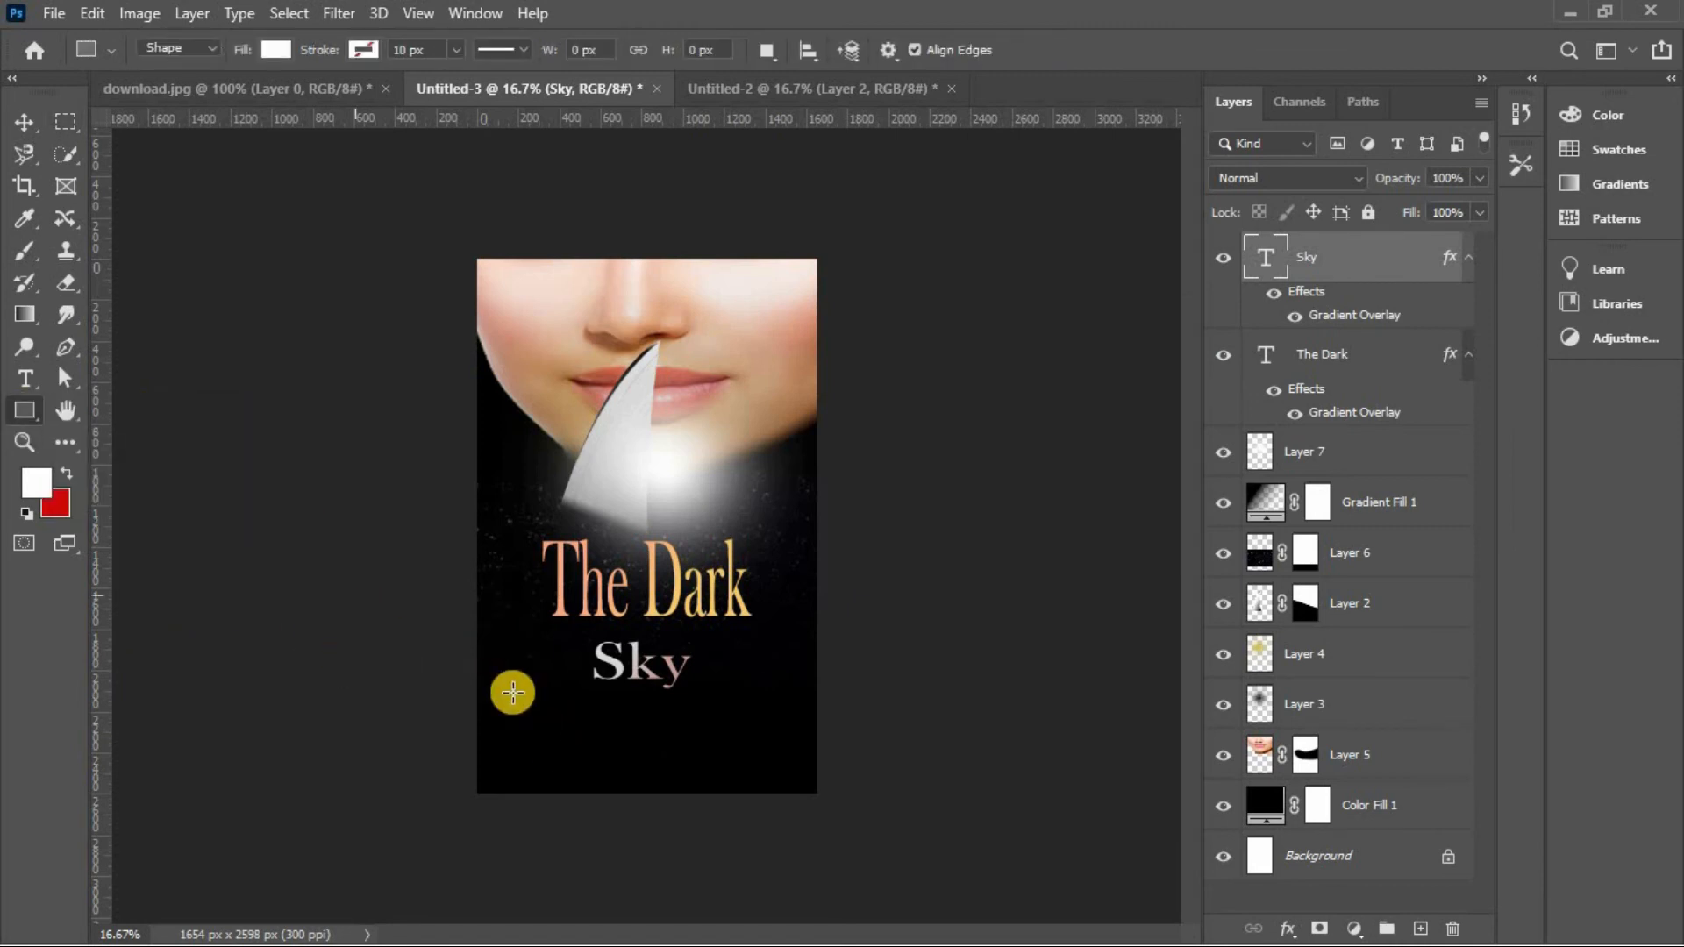
pyautogui.moveTo(549, 723); pyautogui.dragTo(771, 763)
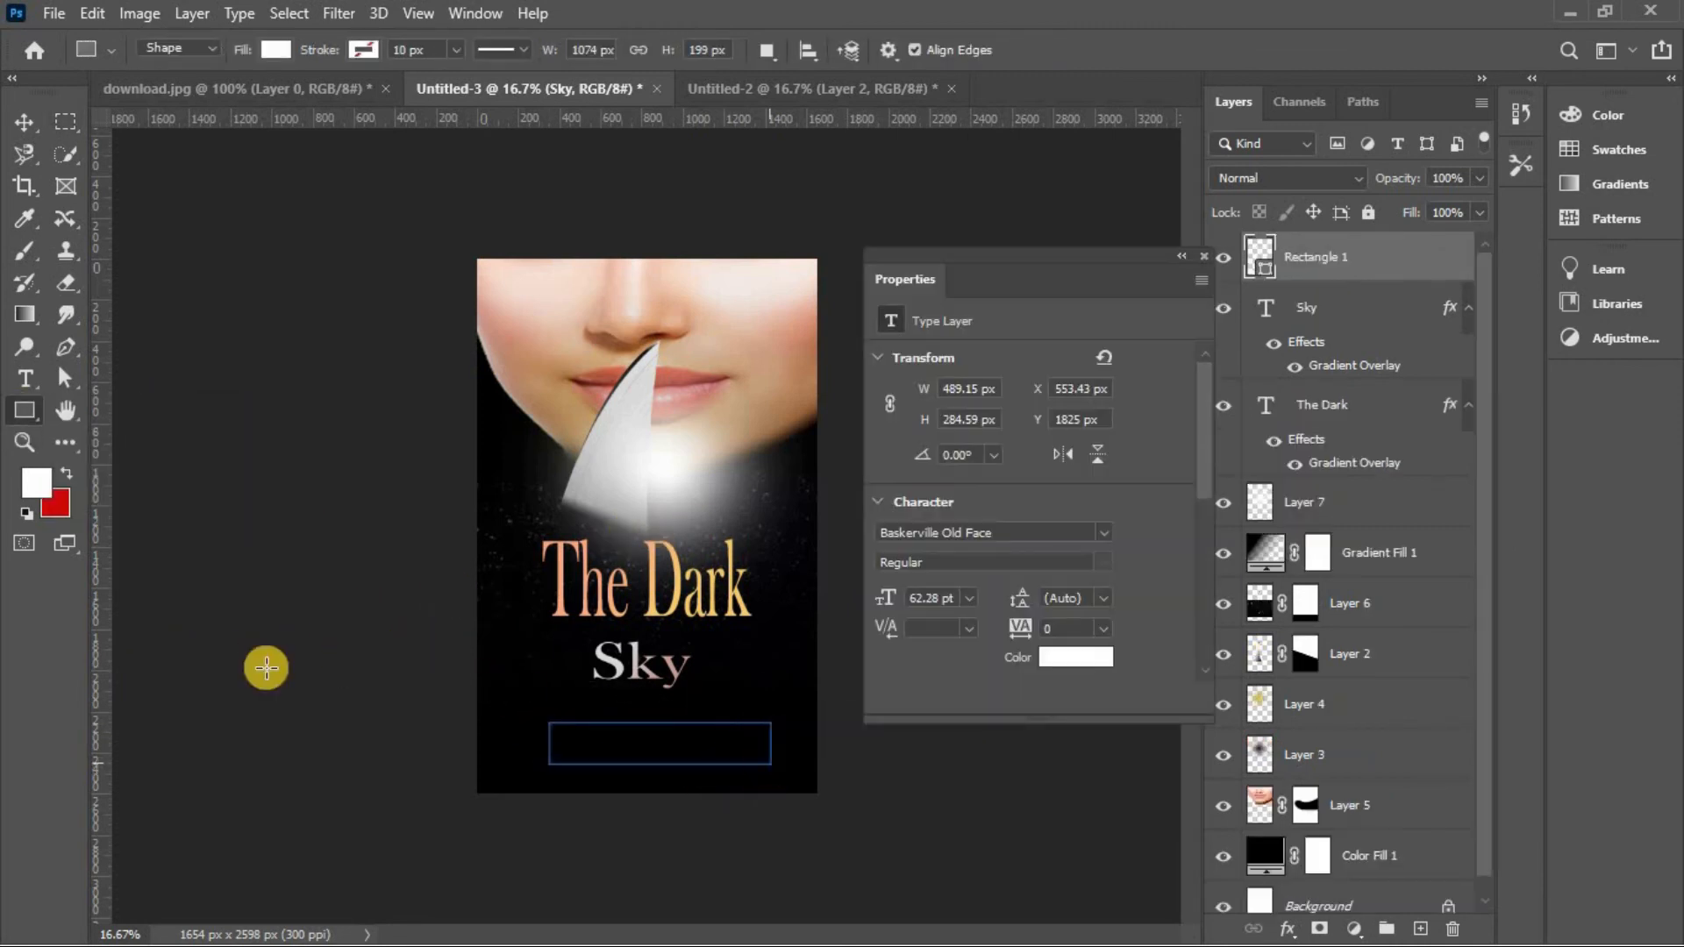
# Fill the rectangle with dusty pink, move it lower on the cover and reduce its height to 157 px.
pyautogui.click(934, 436)
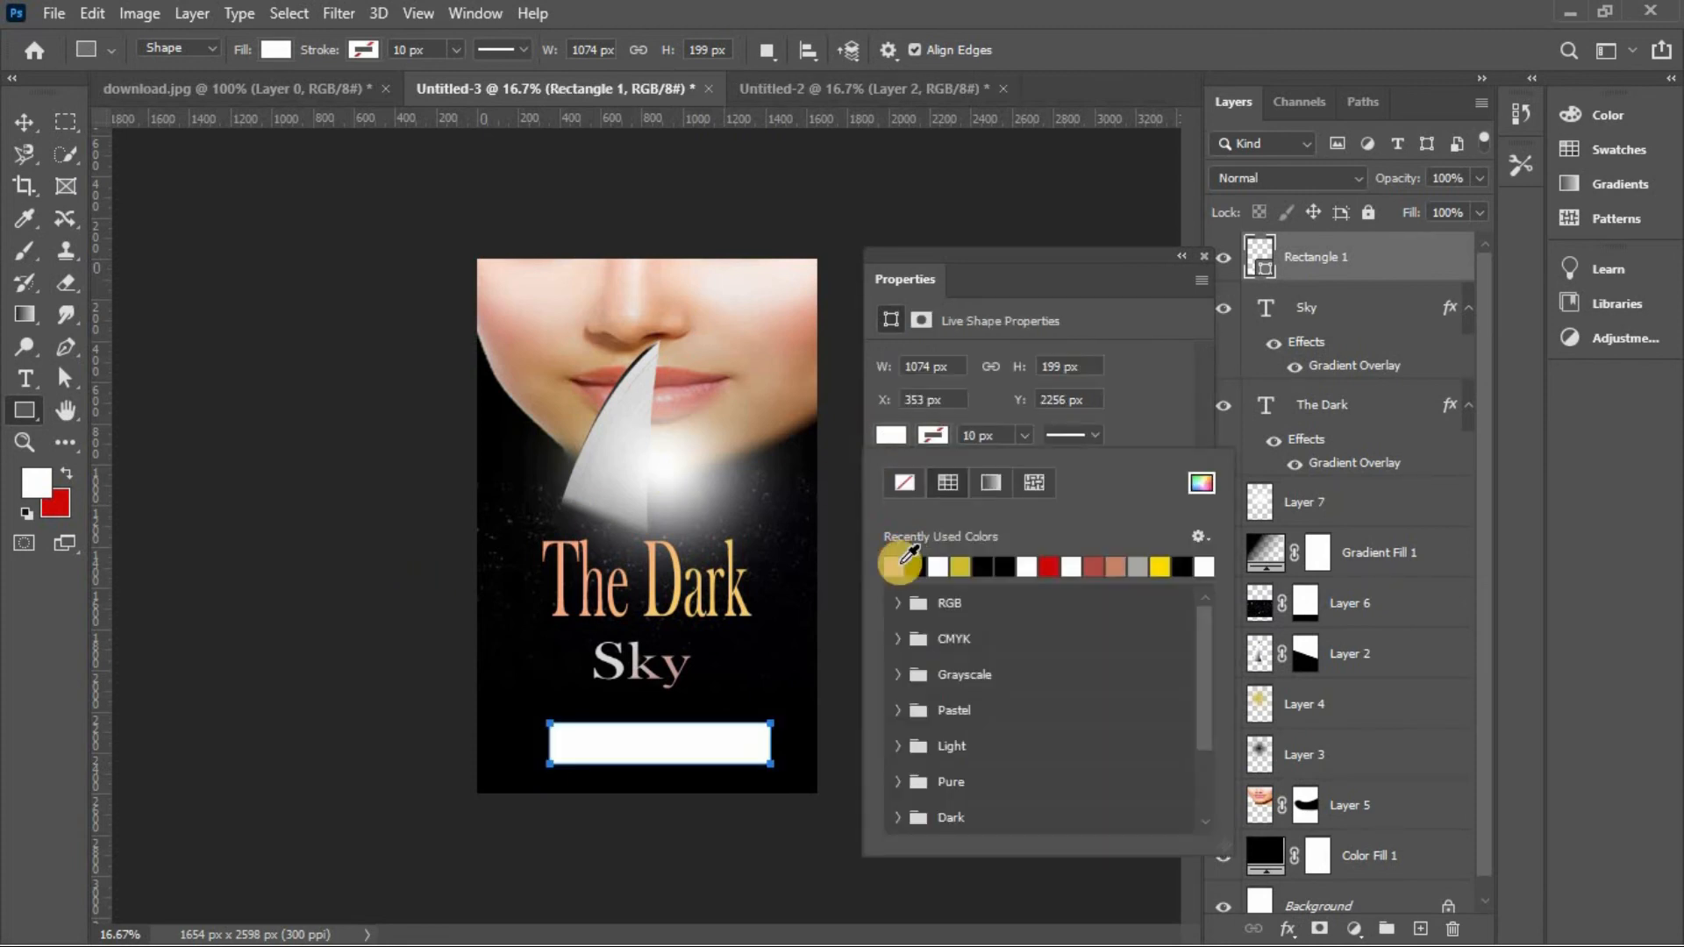
pyautogui.click(775, 592)
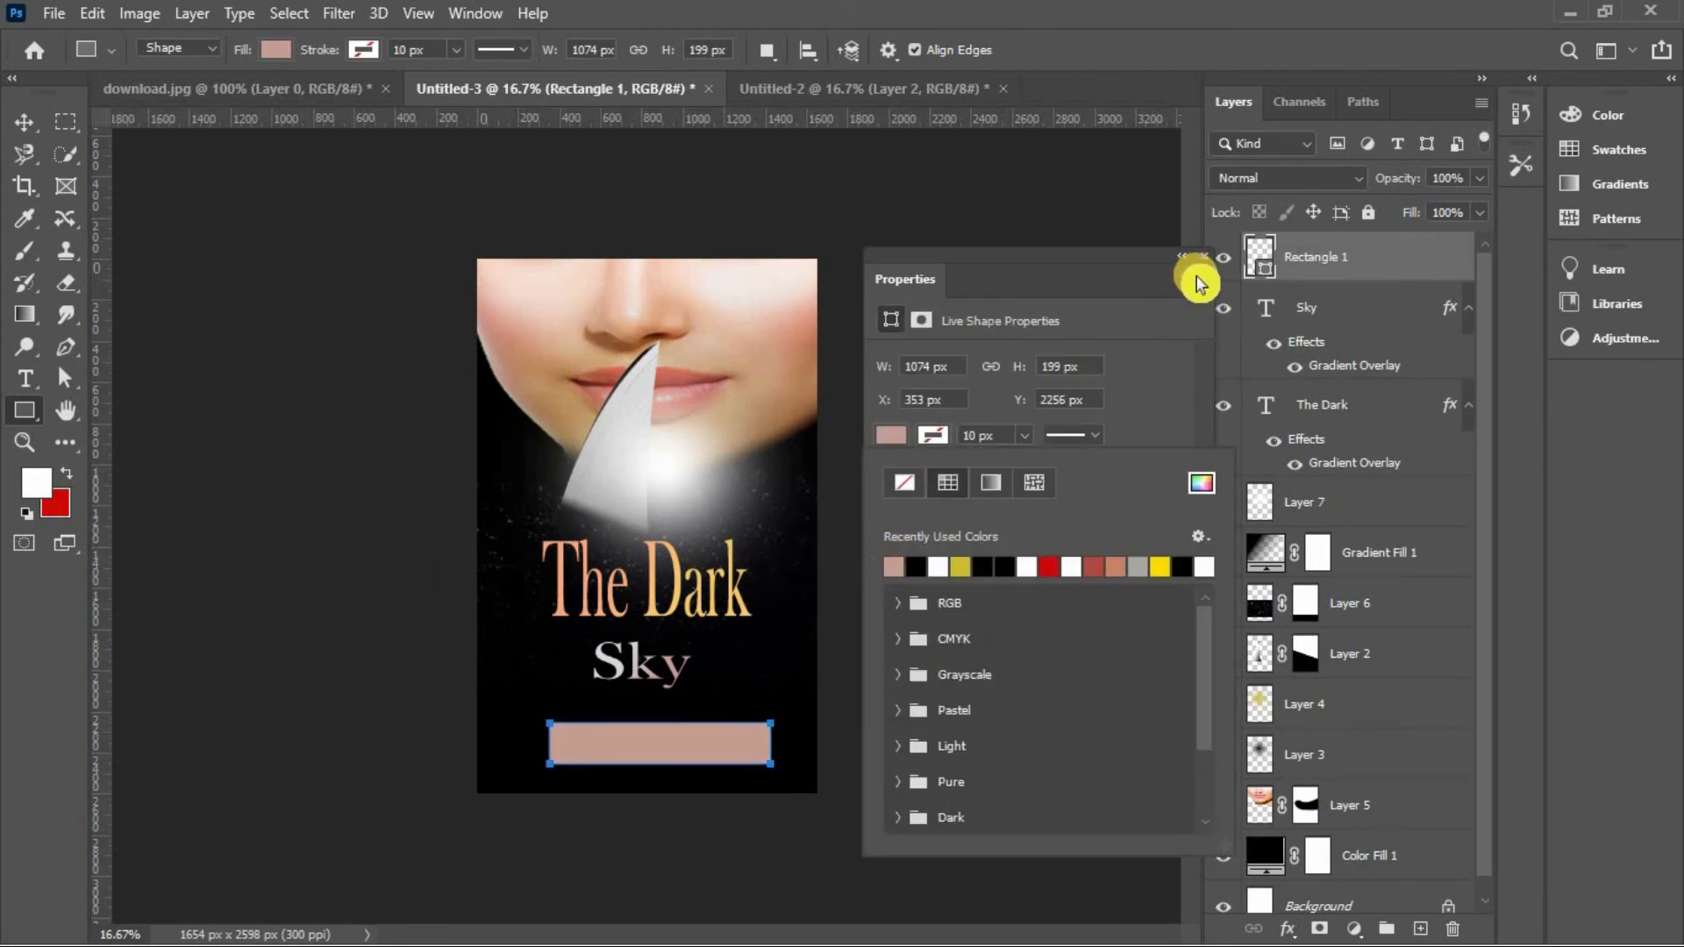
pyautogui.click(1204, 258)
pyautogui.moveTo(607, 736)
pyautogui.mouseDown()
pyautogui.moveTo(587, 749)
pyautogui.moveTo(626, 742)
pyautogui.moveTo(635, 756)
pyautogui.moveTo(615, 759)
pyautogui.mouseUp()
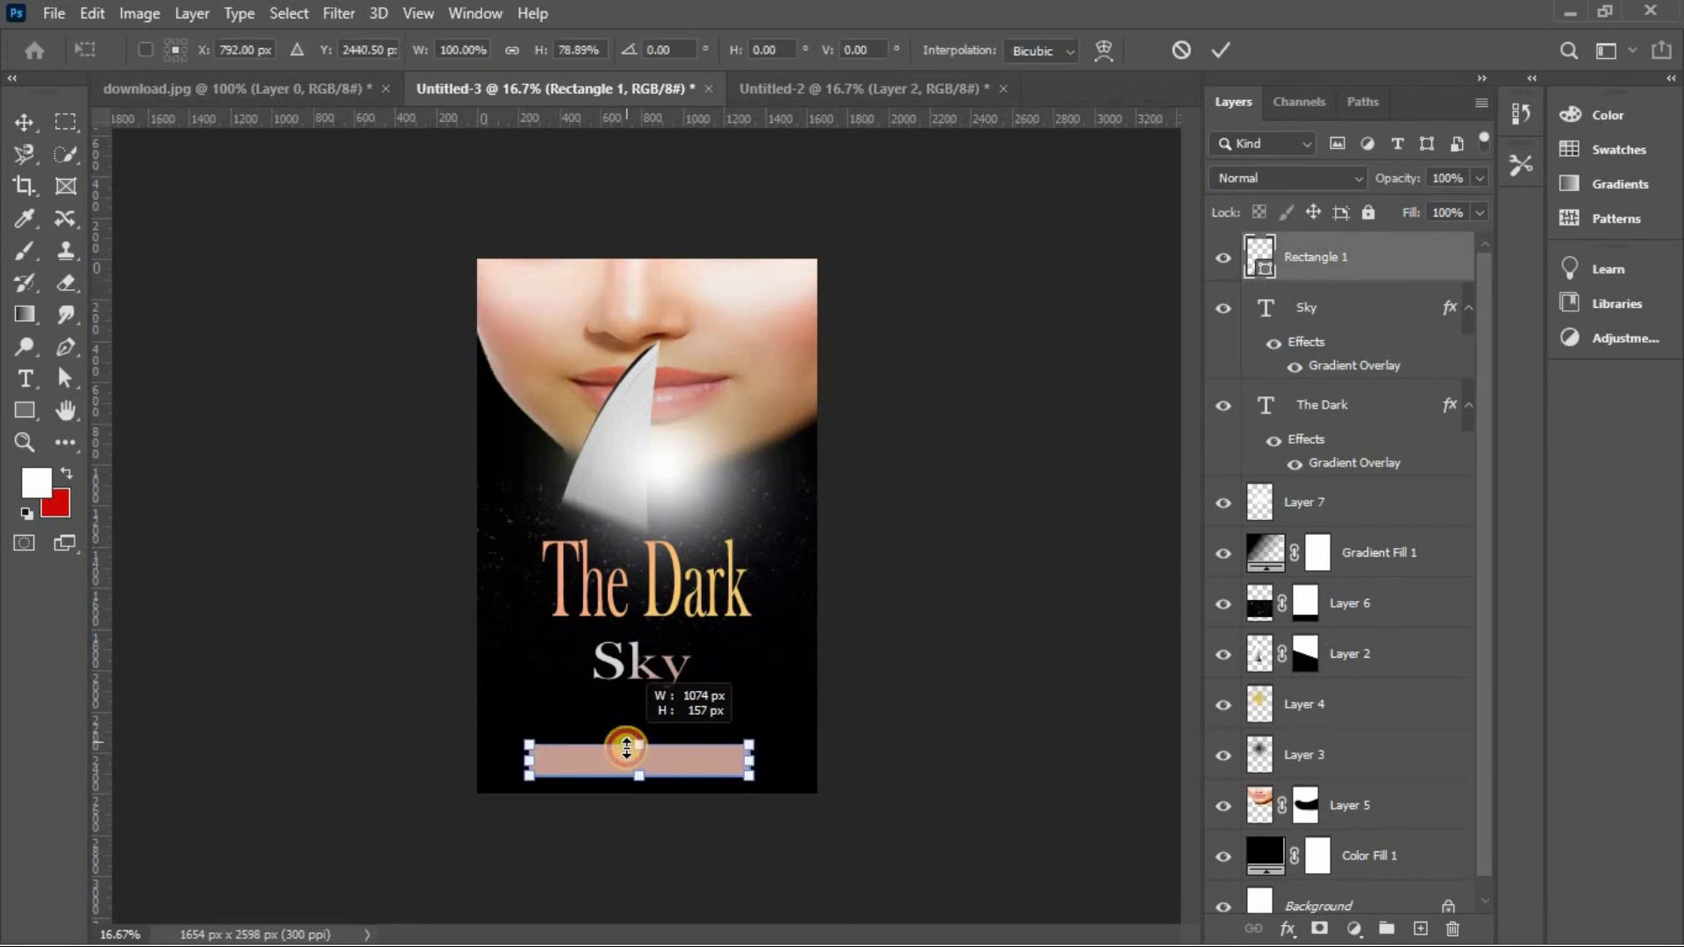
pyautogui.click(1219, 50)
# Add the author's name as white text on the pink bar and center the bar and text near the cover's lower edge.
pyautogui.click(26, 379)
pyautogui.click(599, 720)
pyautogui.click(29, 125)
pyautogui.moveTo(701, 757); pyautogui.dragTo(721, 760)
pyautogui.moveTo(593, 756); pyautogui.dragTo(573, 755)
pyautogui.moveTo(622, 756); pyautogui.dragTo(626, 757)
pyautogui.click(25, 379)
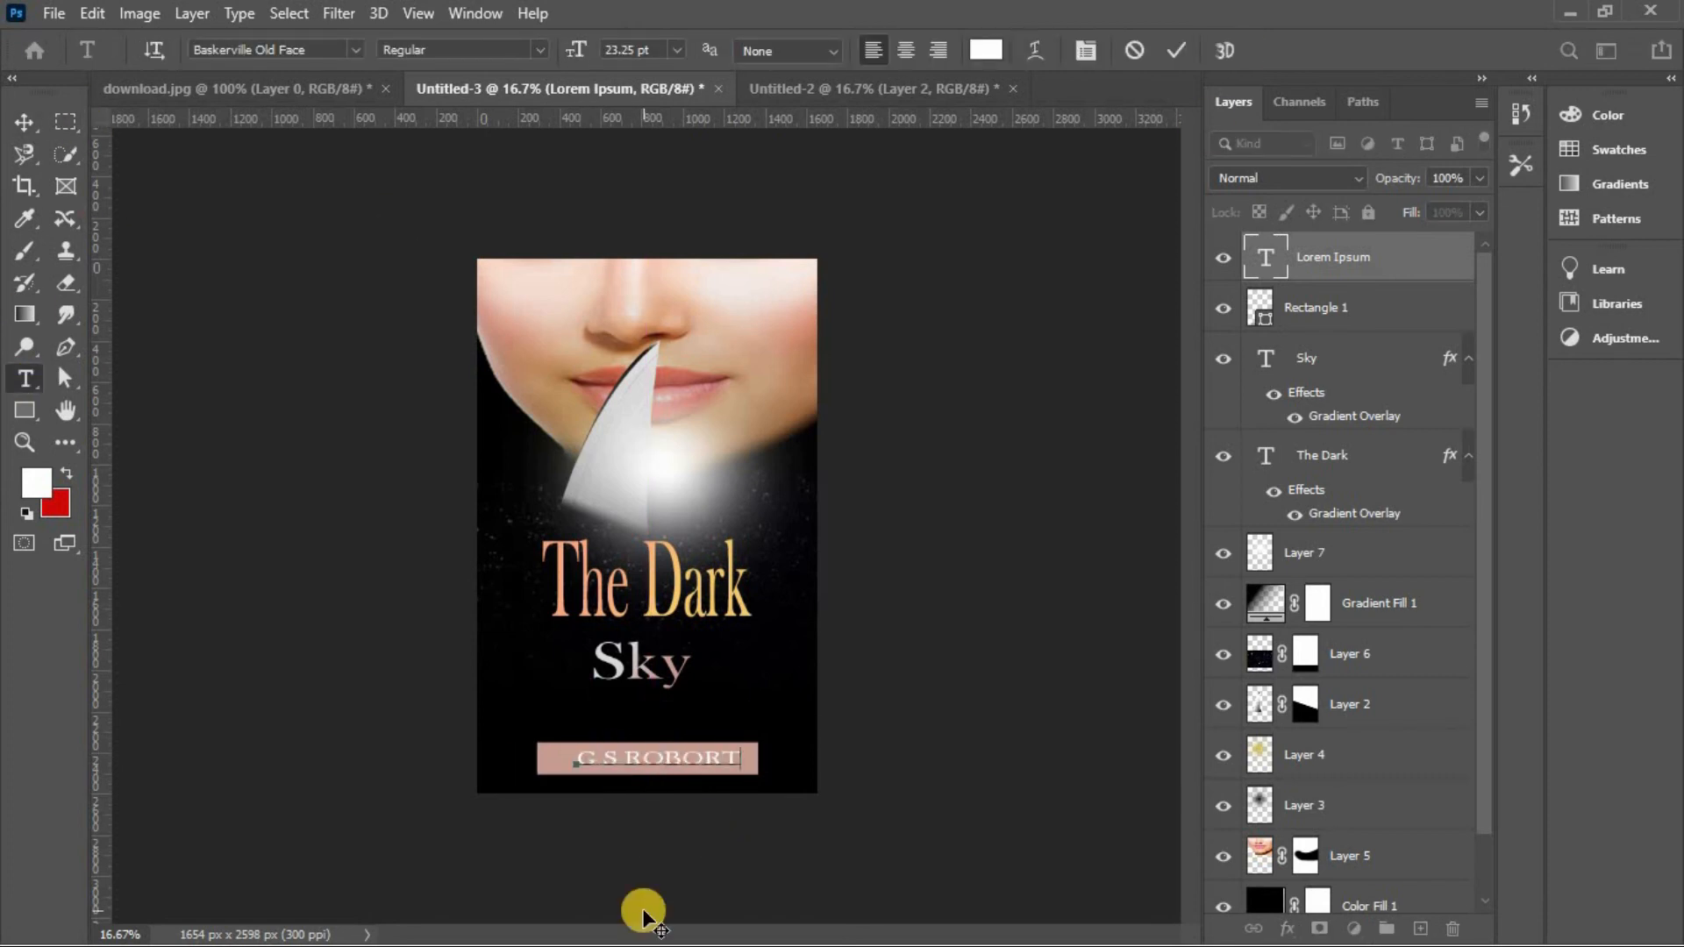
pyautogui.write('bort')
pyautogui.click(1176, 50)
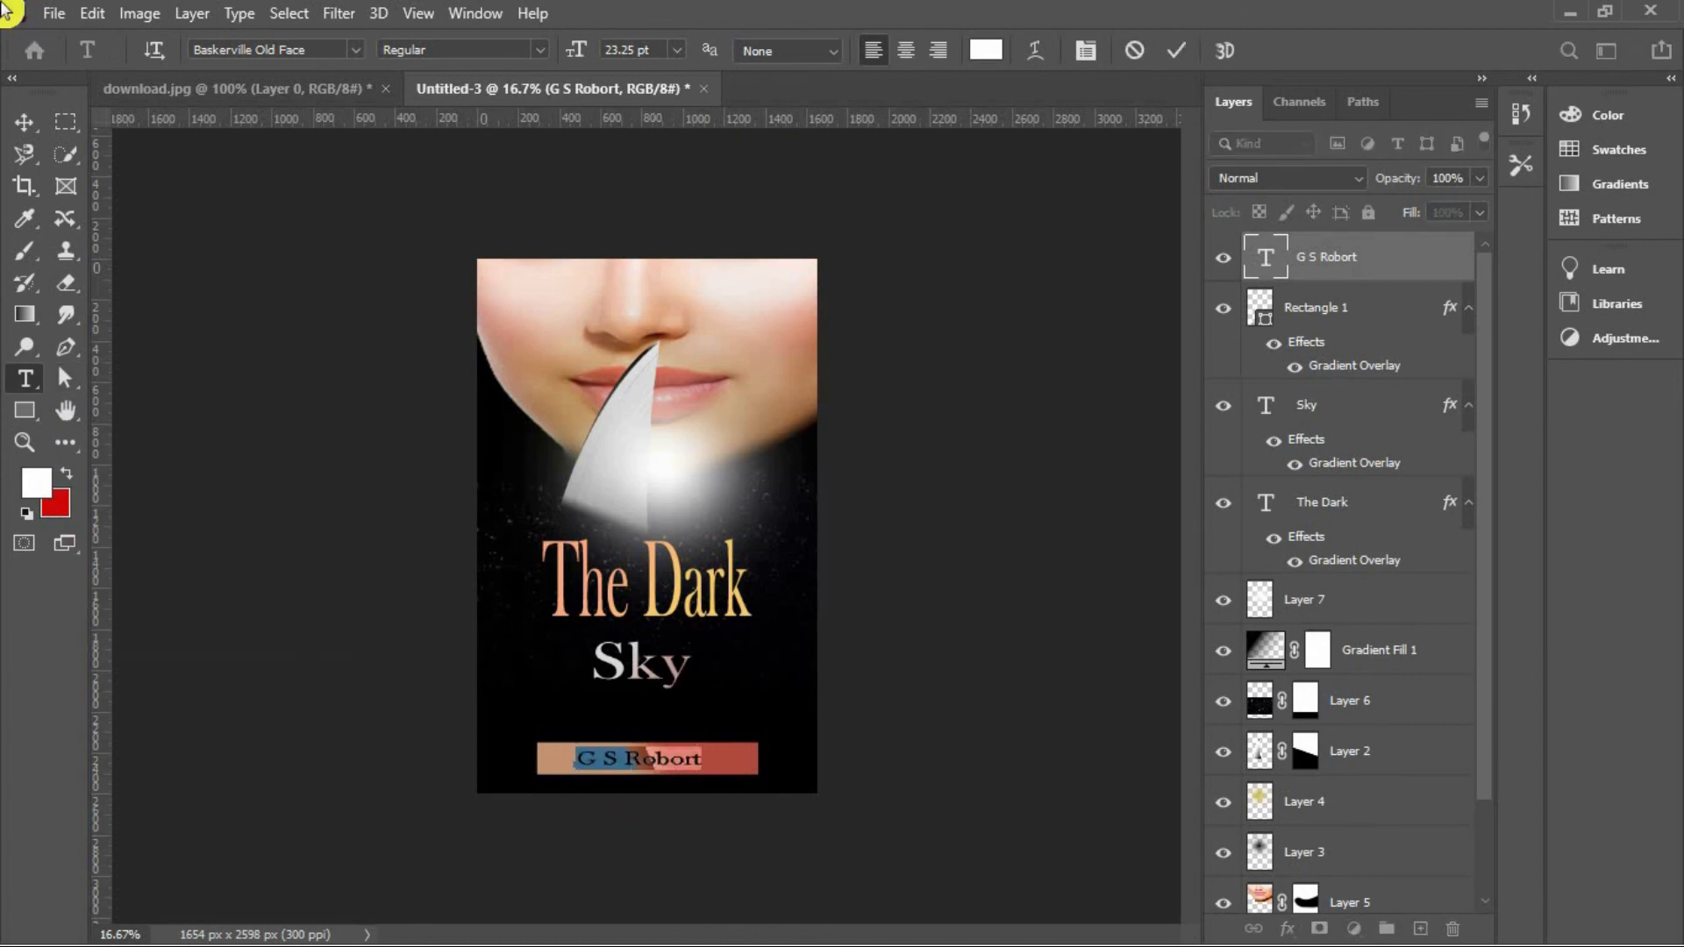
# Change the font of the author's name text to Arial Italic.
pyautogui.click(342, 49)
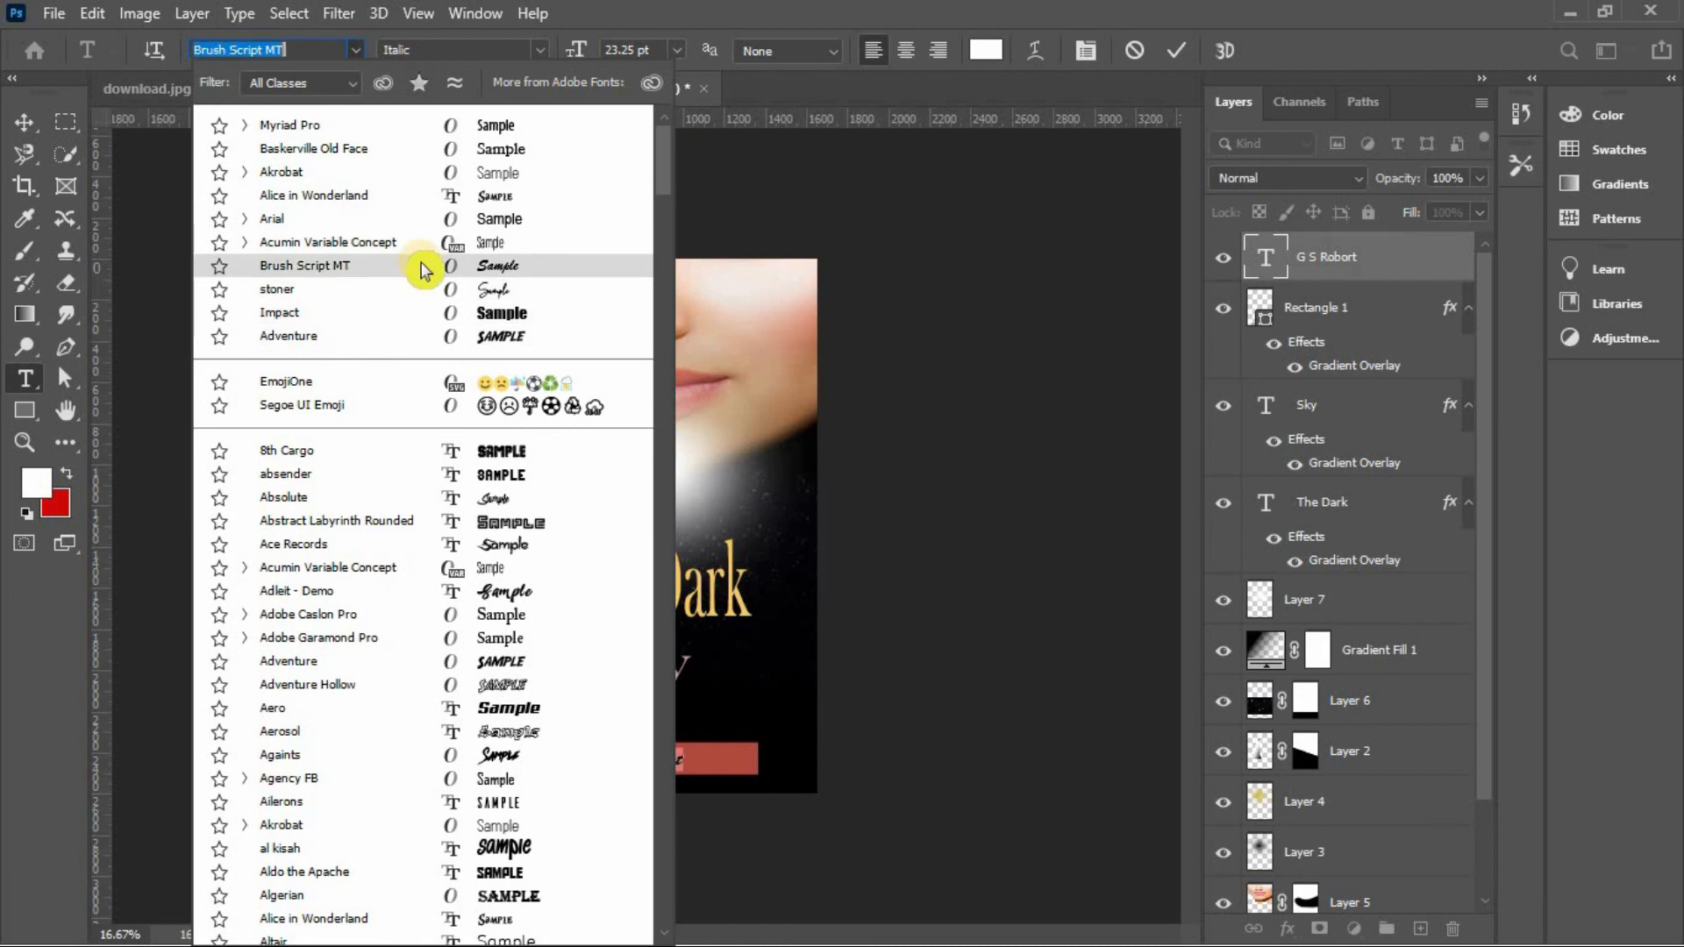
pyautogui.click(421, 267)
pyautogui.click(282, 55)
pyautogui.click(331, 237)
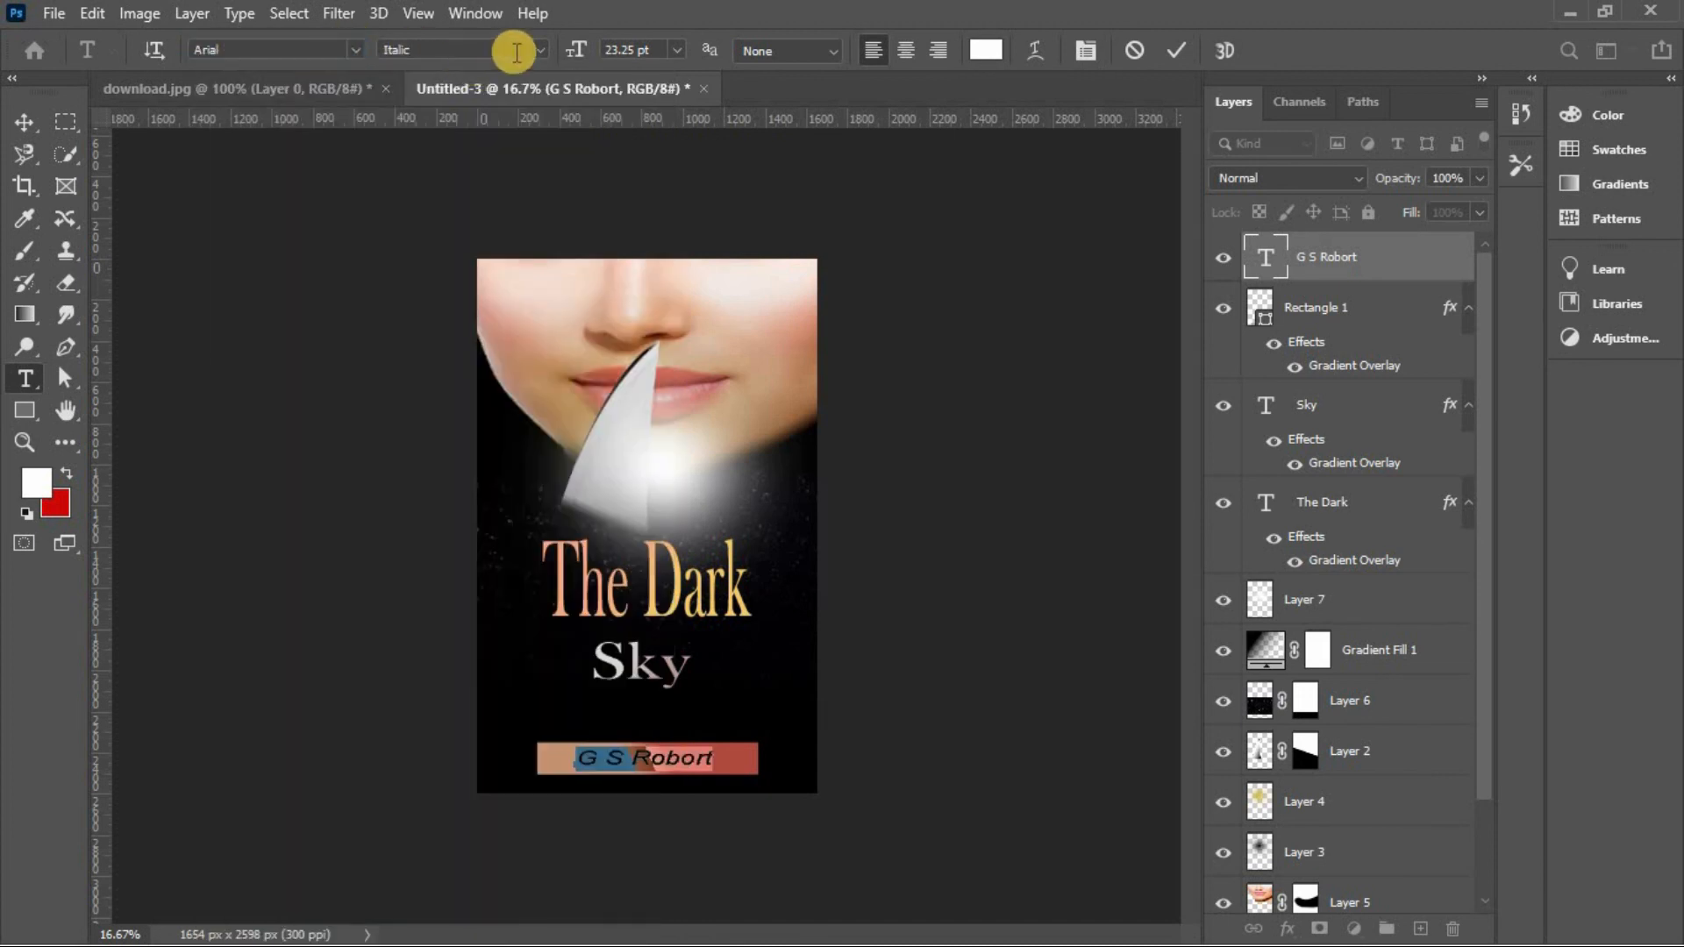
pyautogui.click(539, 50)
pyautogui.click(739, 11)
pyautogui.click(1176, 50)
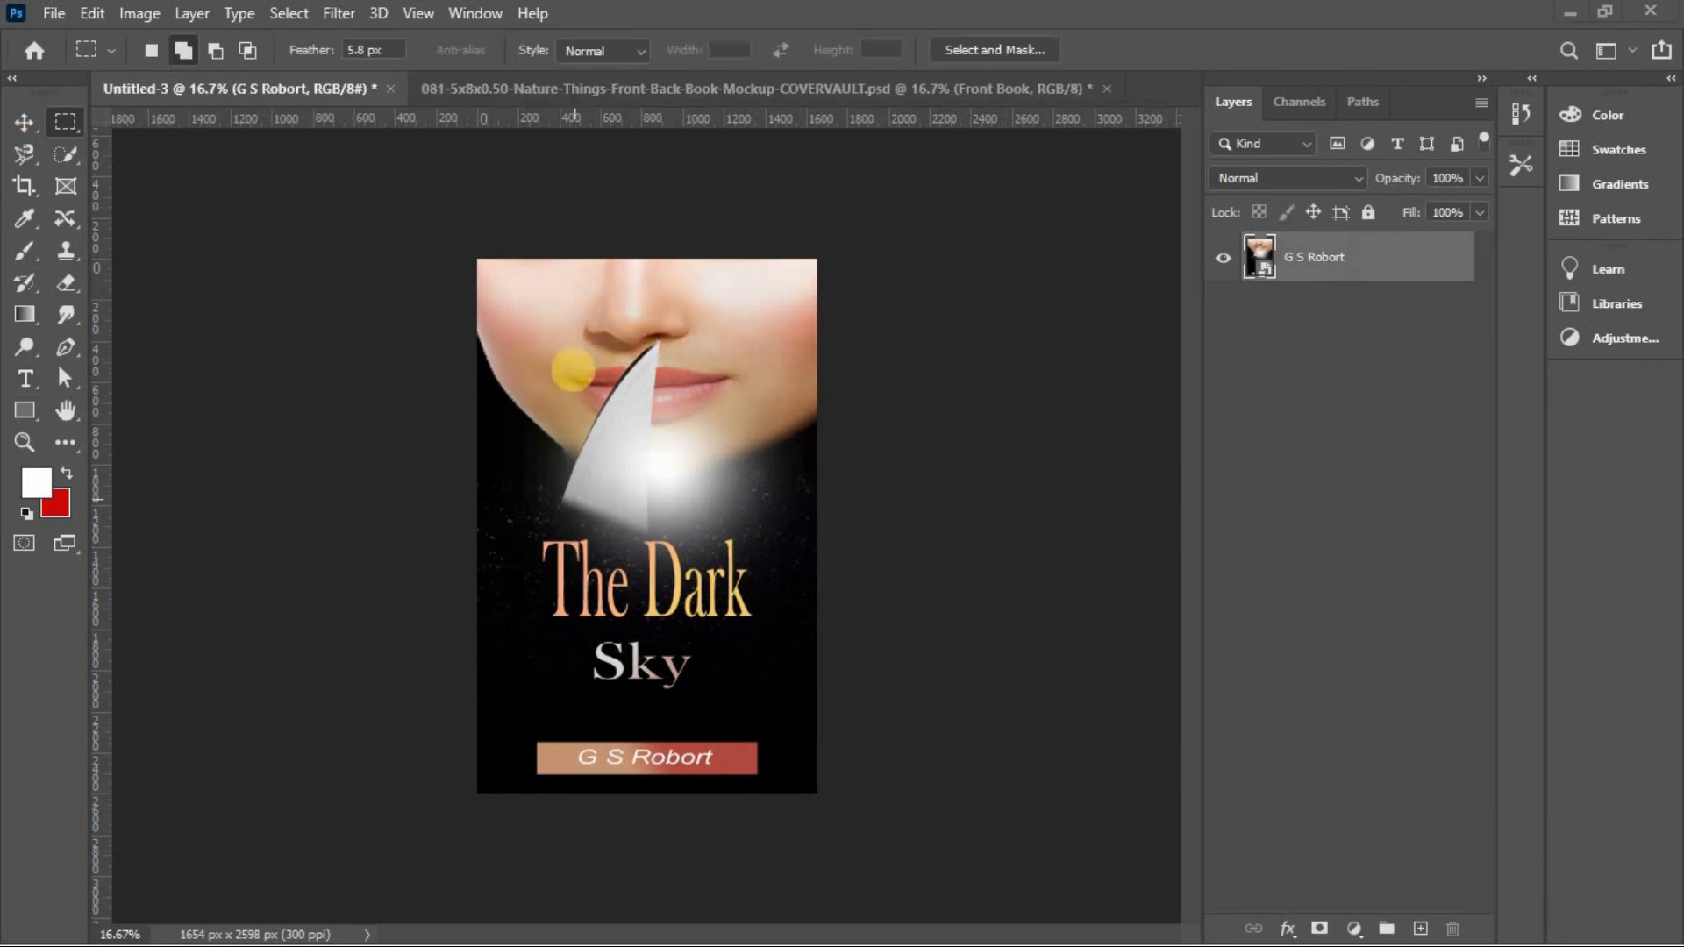
# Switch to the Nature-Things book mockup document and open the Front Cover smart object in the Front Book group.
pyautogui.click(605, 97)
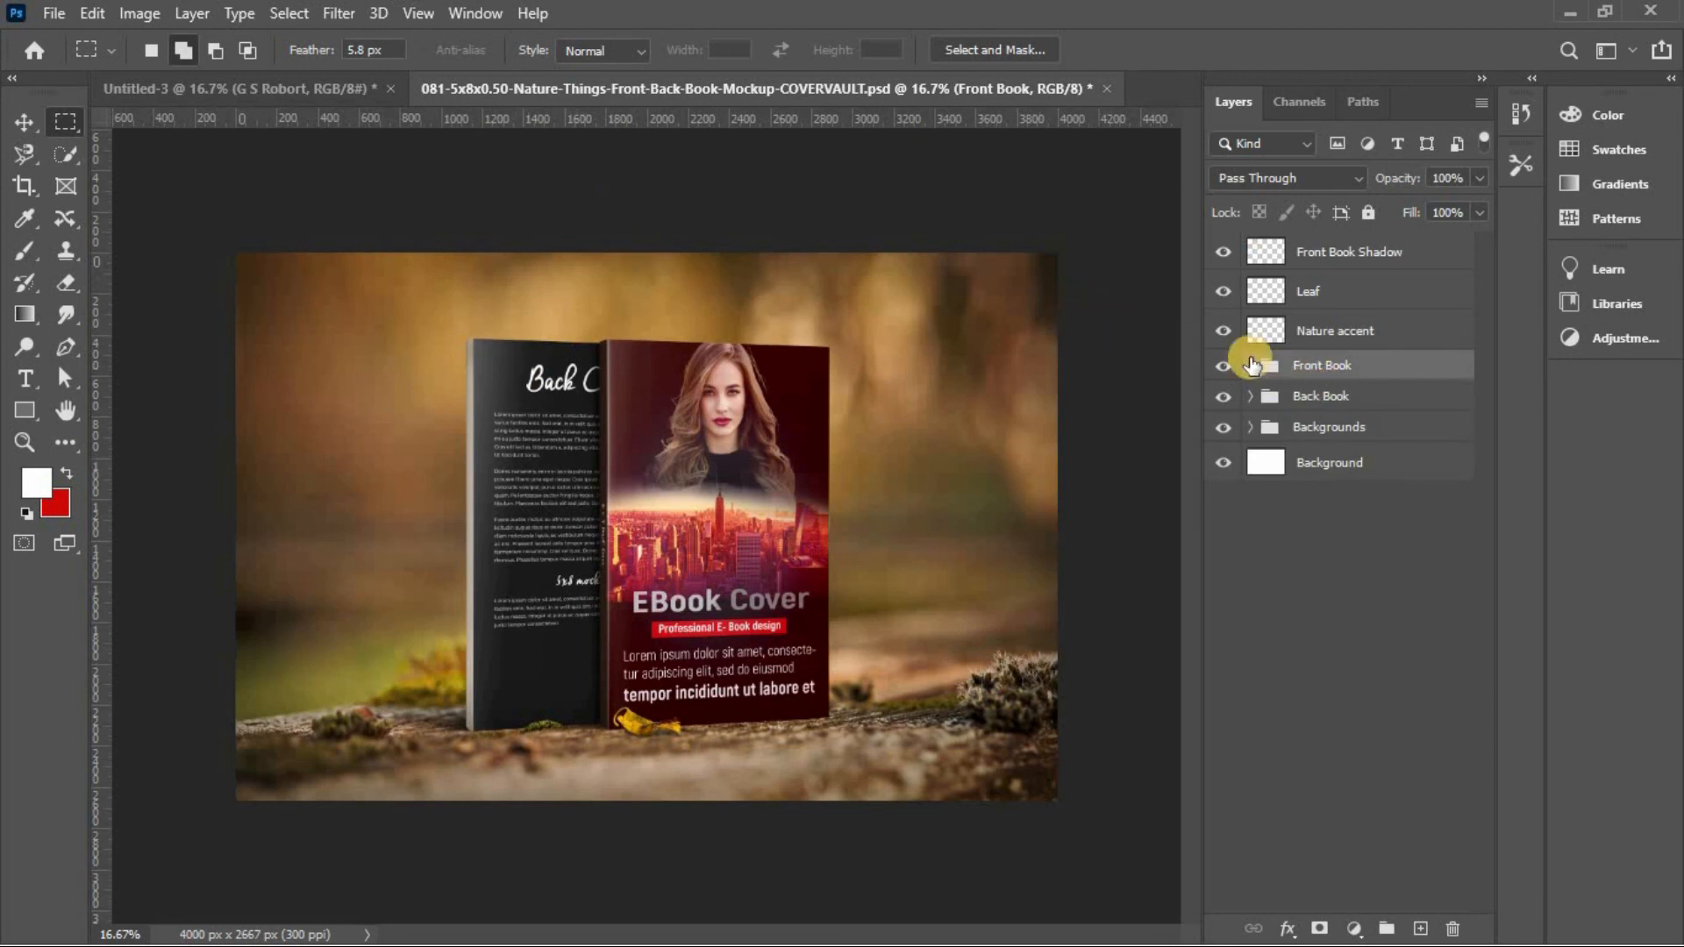
pyautogui.click(1249, 364)
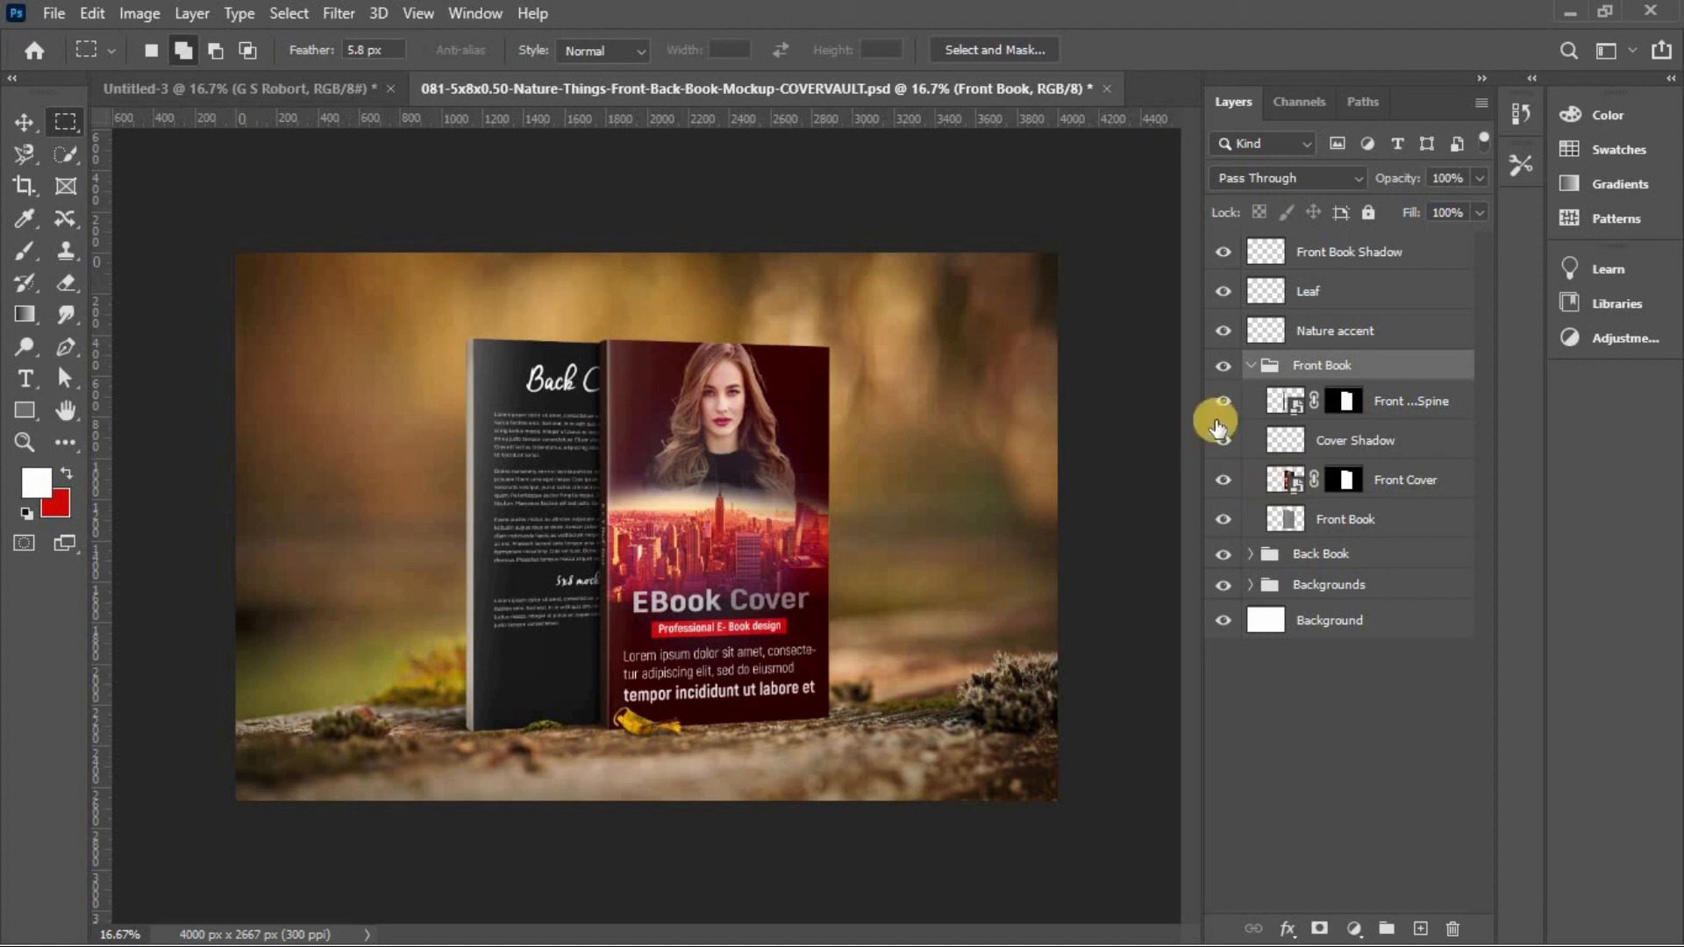
pyautogui.doubleClick(1294, 493)
# Place the finished cover artwork in Layer 1.psb, fitted to the canvas, and save and close the file.
pyautogui.click(228, 90)
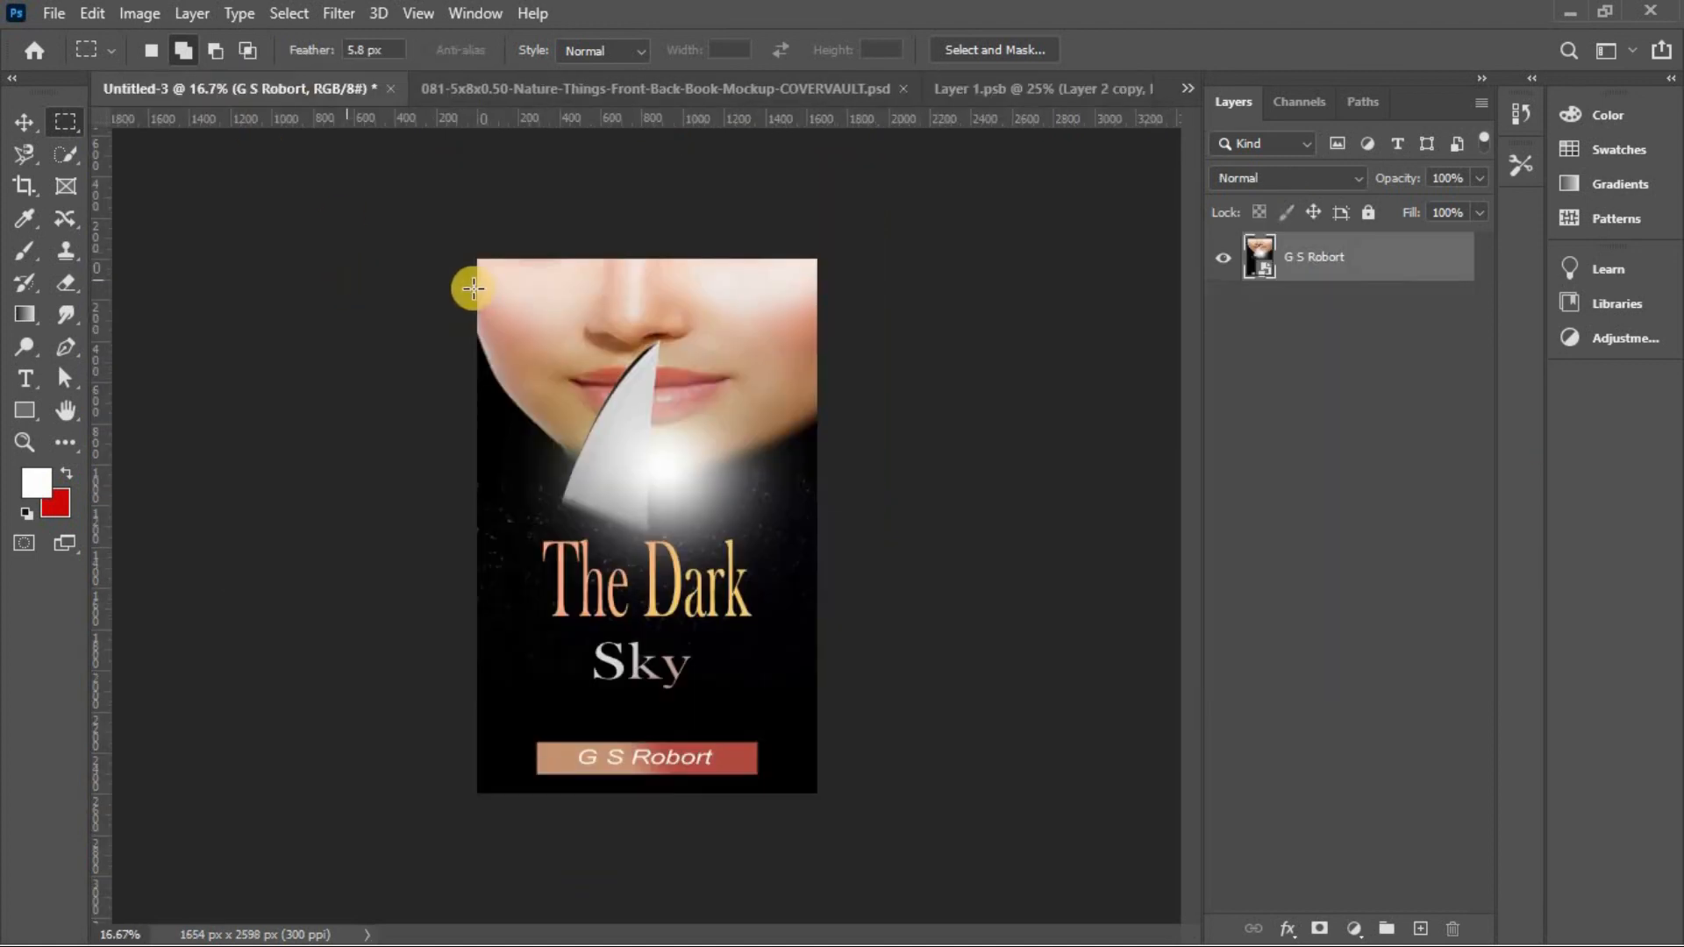
pyautogui.click(16, 118)
pyautogui.moveTo(647, 526); pyautogui.dragTo(818, 303)
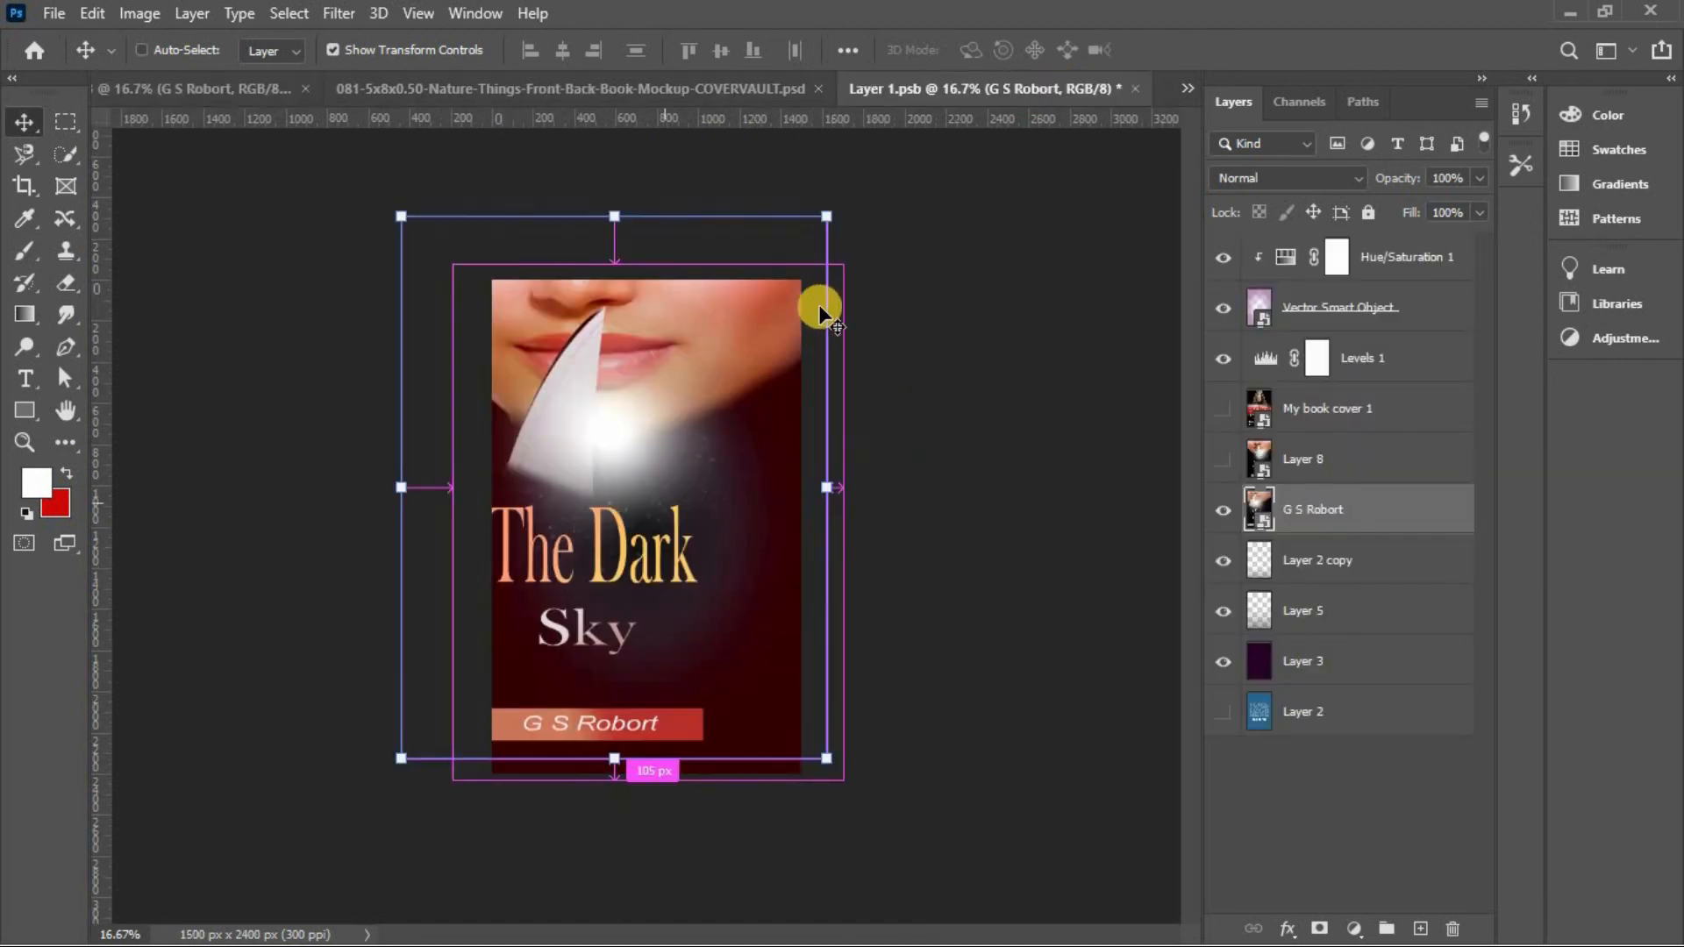
pyautogui.moveTo(833, 202); pyautogui.dragTo(835, 205)
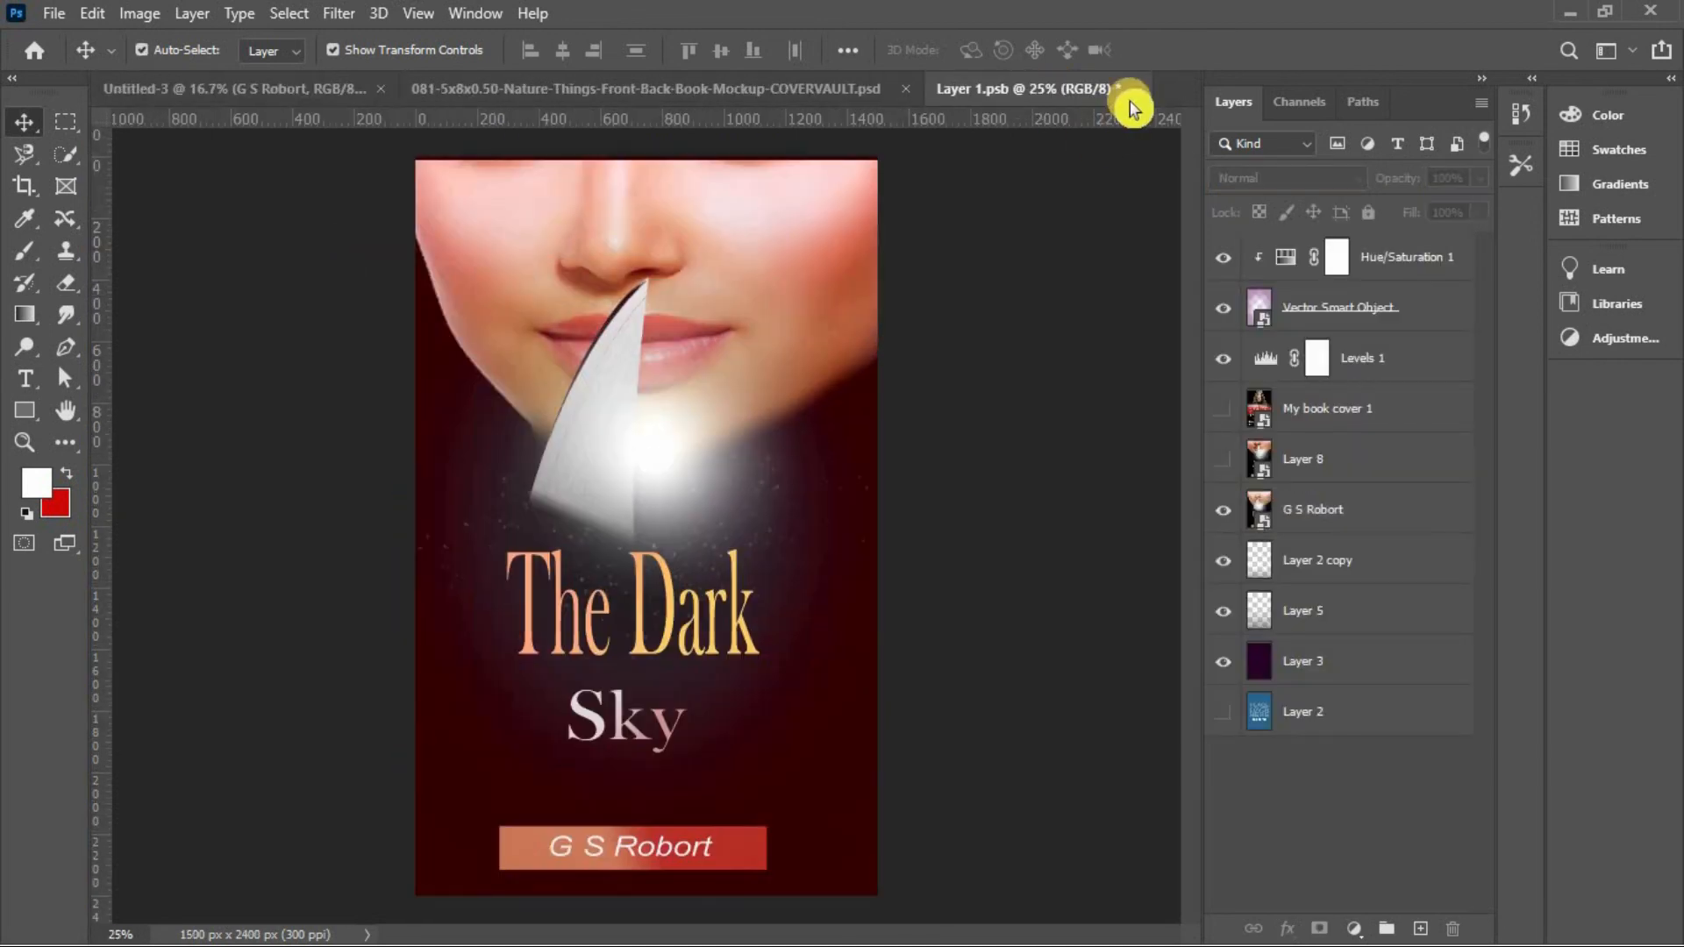
pyautogui.click(1131, 88)
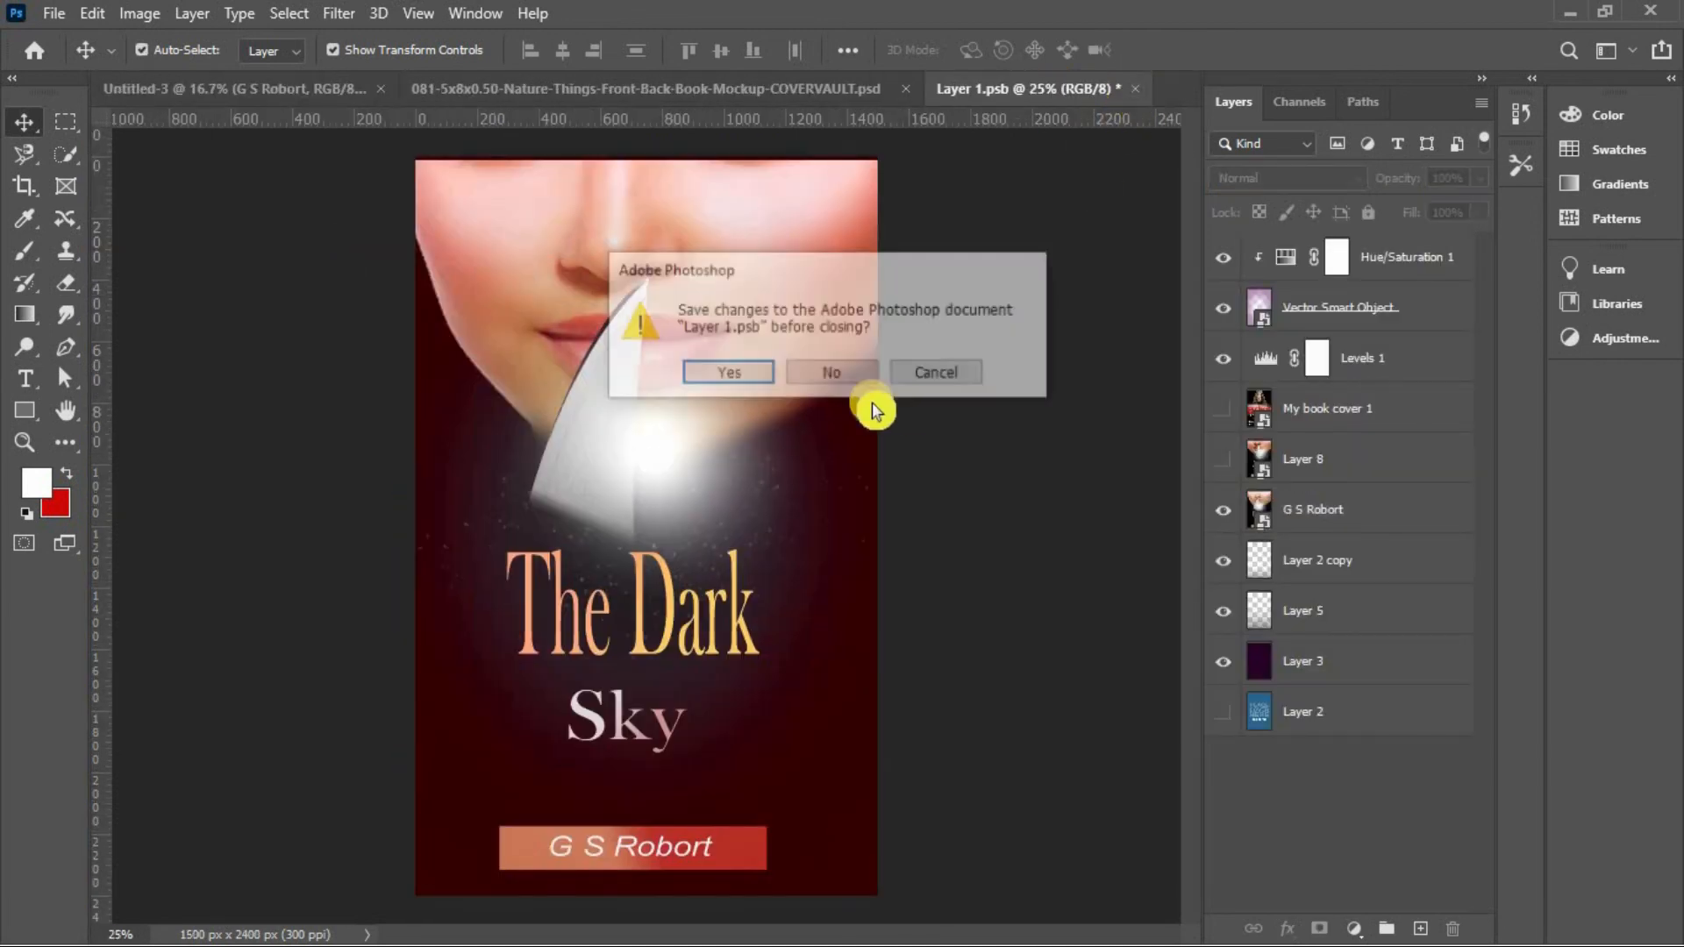
pyautogui.click(718, 375)
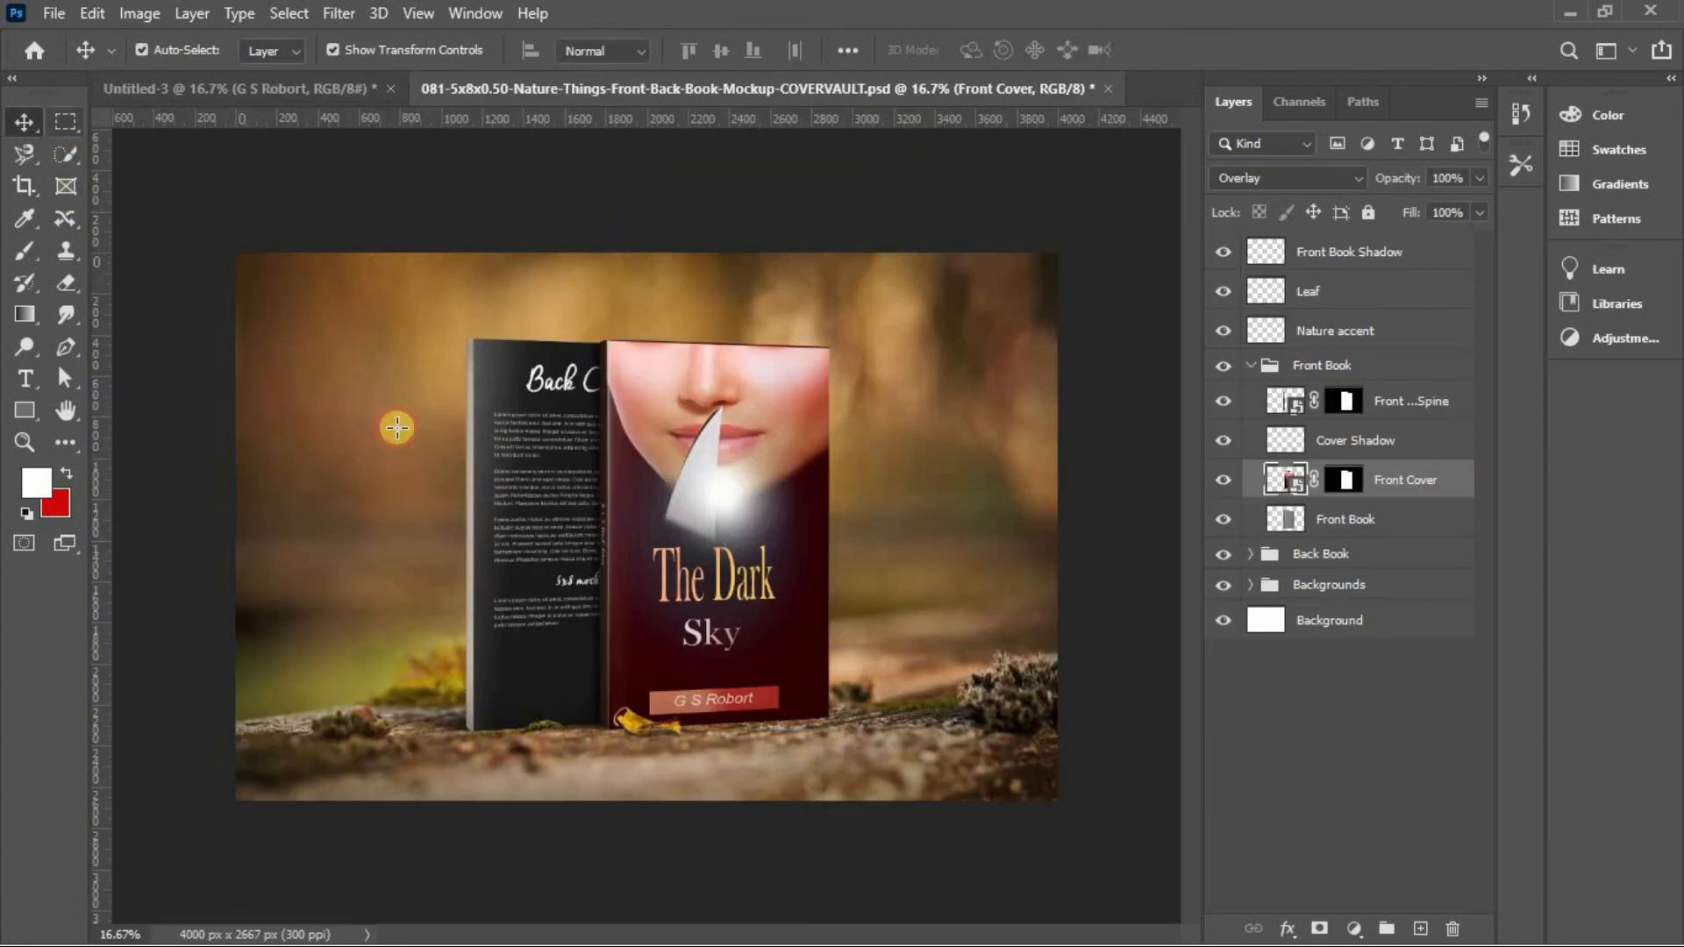
# Select the mockup scene around both books with the Rectangular Marquee tool.
pyautogui.press('m')
pyautogui.moveTo(271, 269); pyautogui.dragTo(1215, 868)
pyautogui.moveTo(330, 195); pyautogui.dragTo(1029, 921)
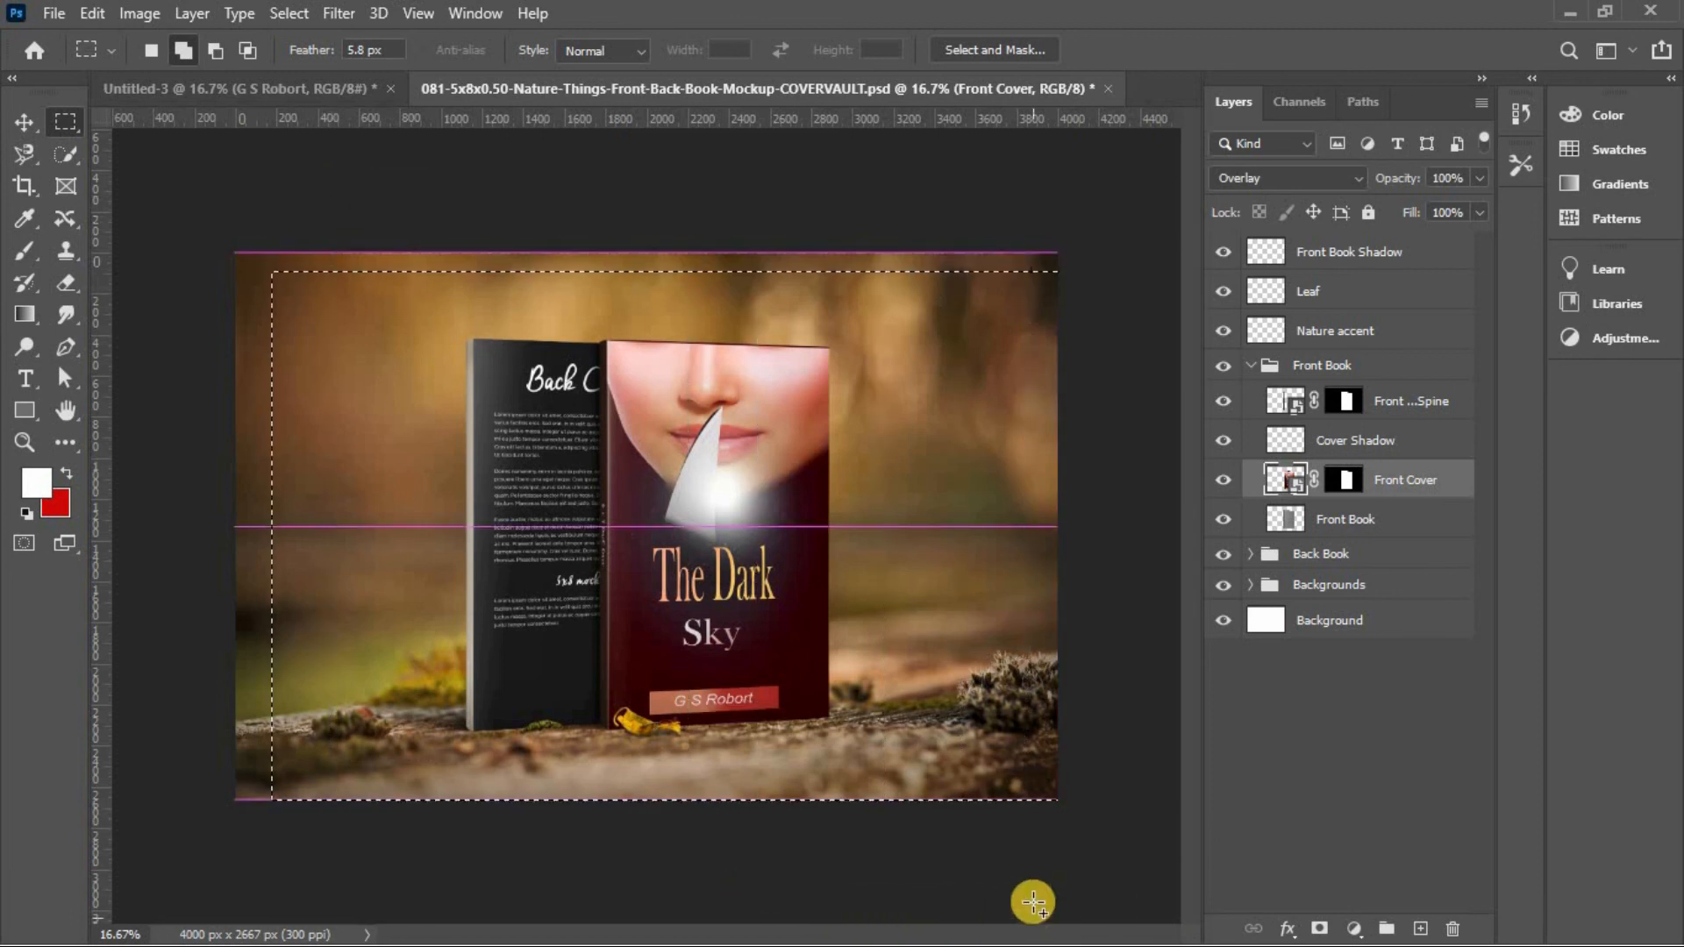